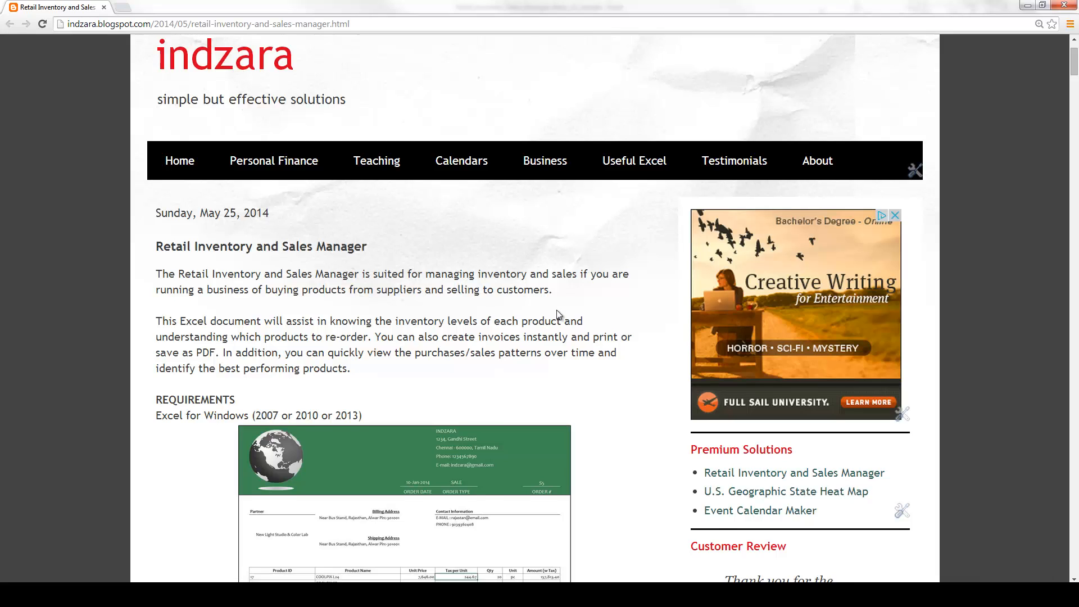
Review the Retail Inventory and Sales Manager page's introduction and requirements, enlarging the sample invoice image and closing it again
scroll(558, 314, "down", 1)
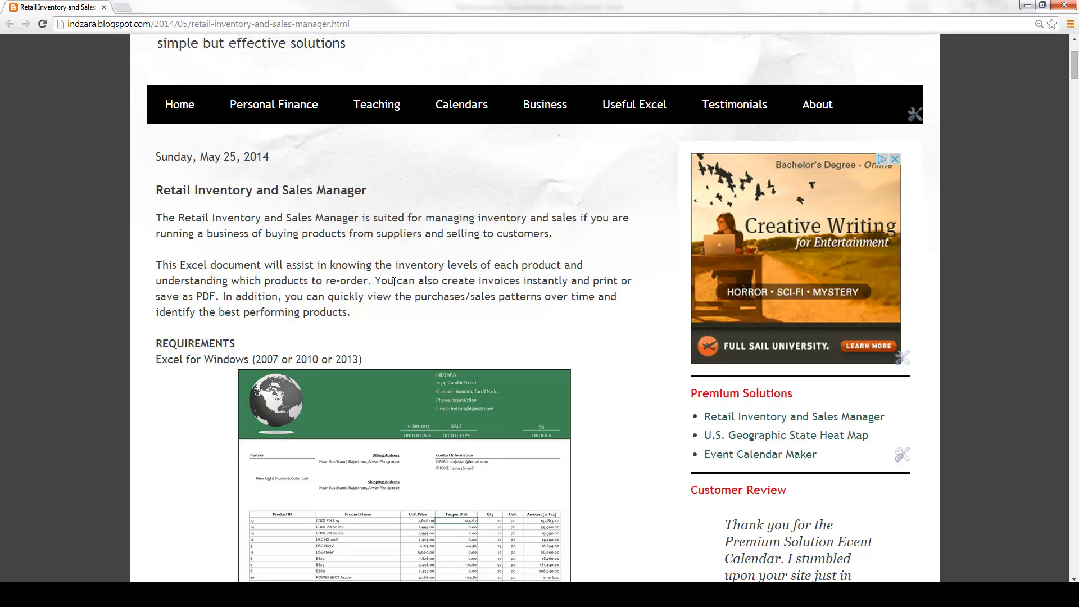
left_click(451, 389)
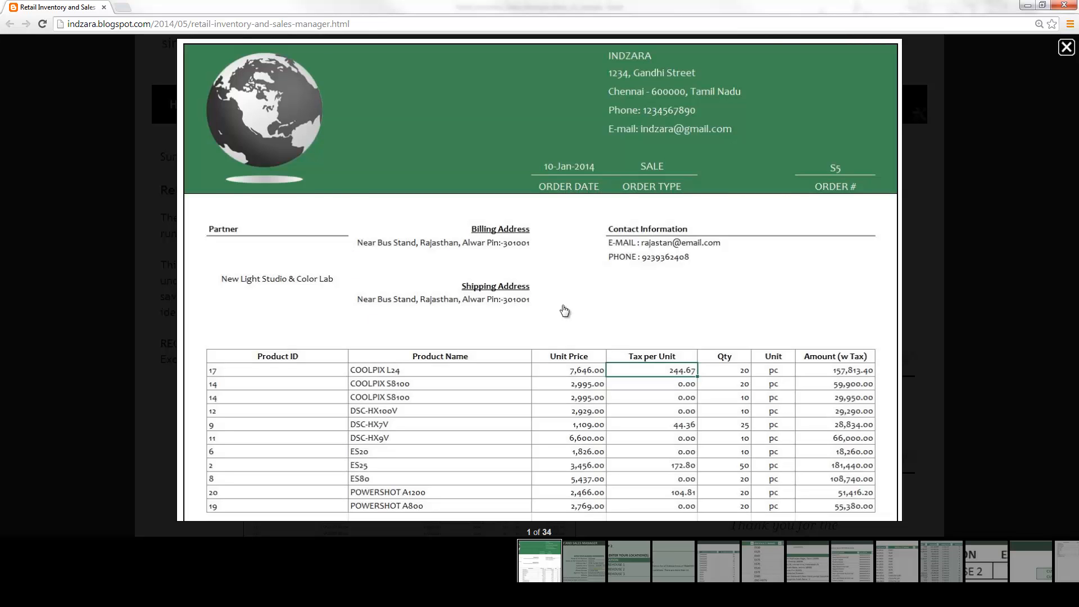
key("Escape")
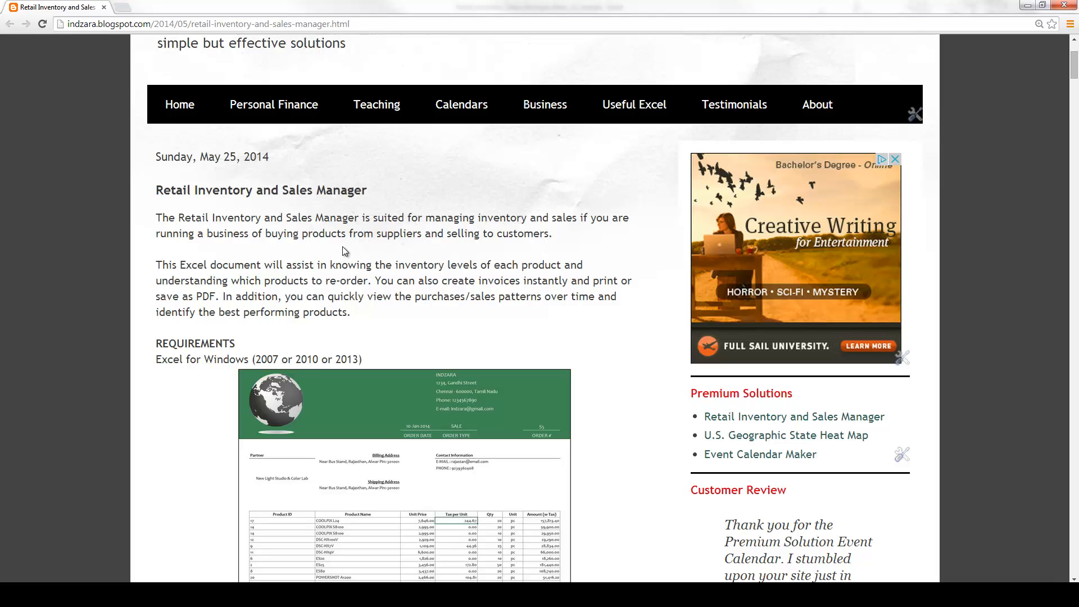
scroll(343, 247, "down", 1)
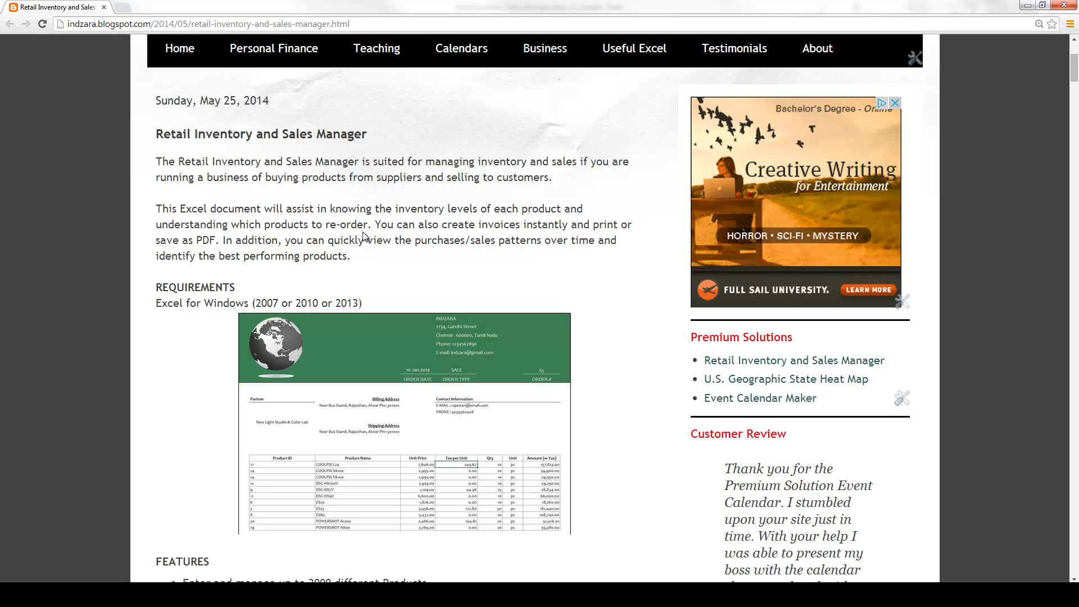
scroll(384, 235, "down", 1)
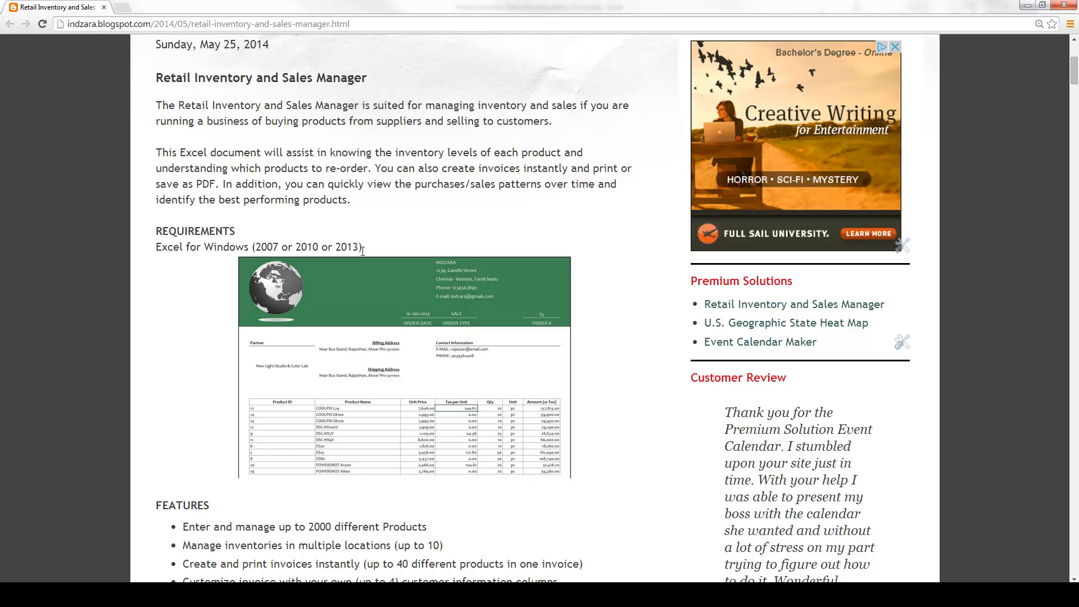
Read the template's features, limitations and purchase information on the product page
scroll(363, 251, "down", 1)
scroll(362, 251, "down", 4)
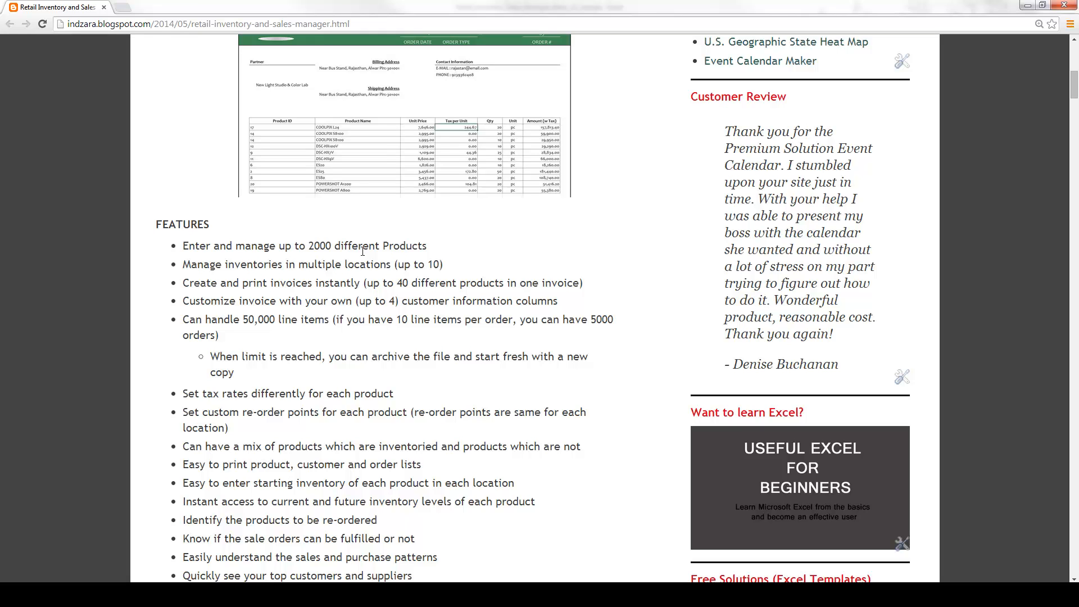
scroll(363, 252, "down", 1)
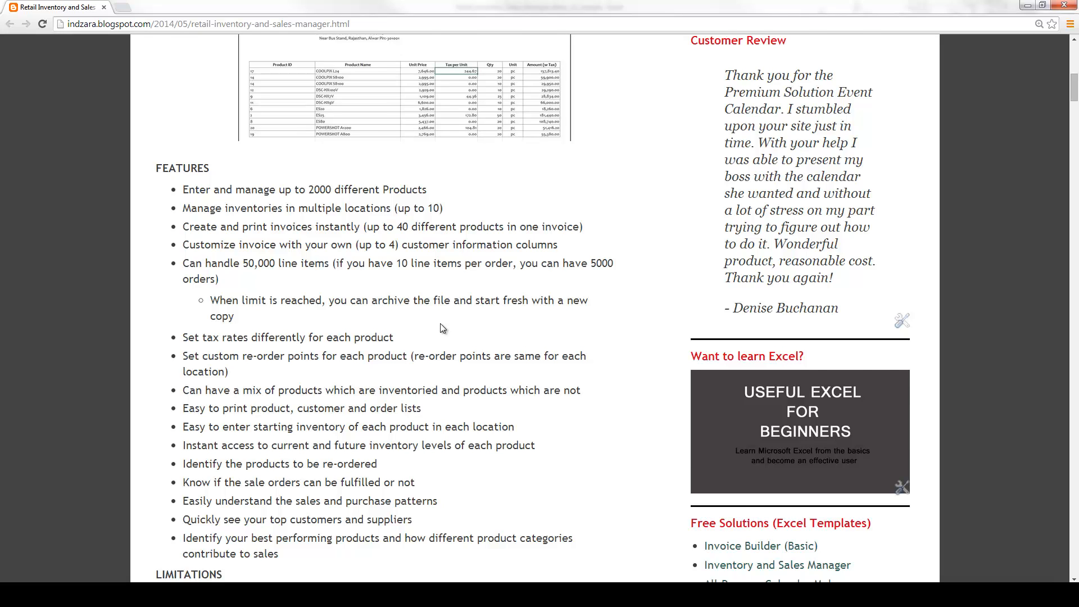
scroll(440, 324, "down", 1)
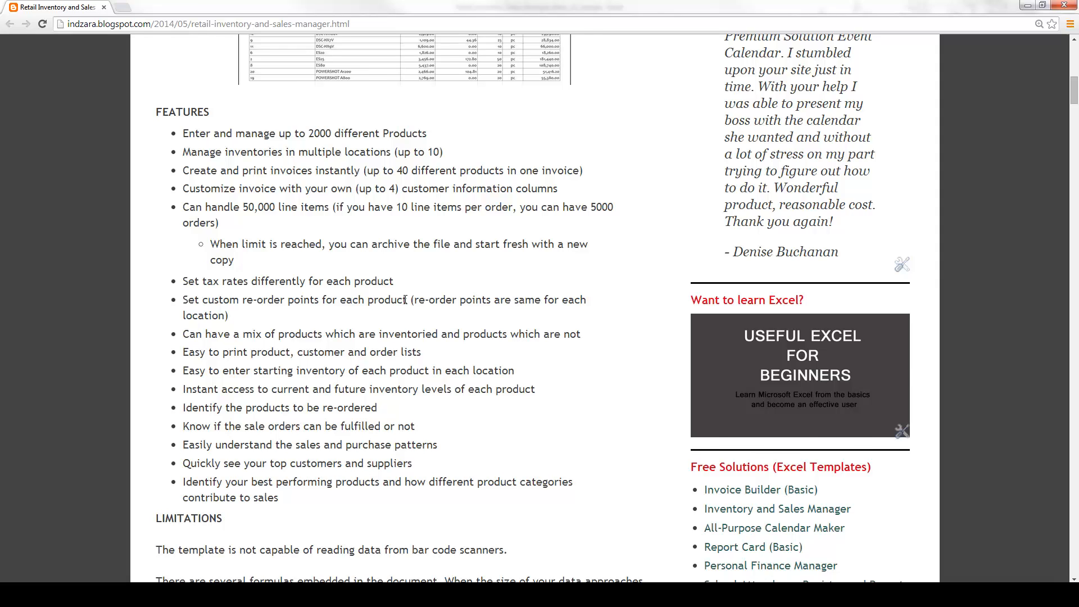
scroll(404, 299, "down", 1)
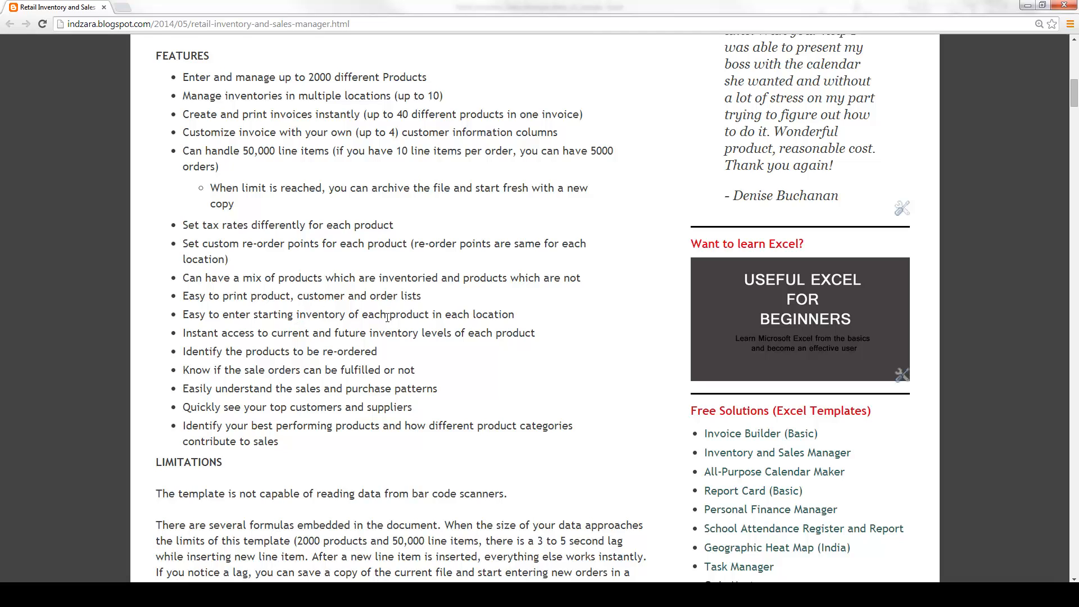
scroll(387, 317, "down", 1)
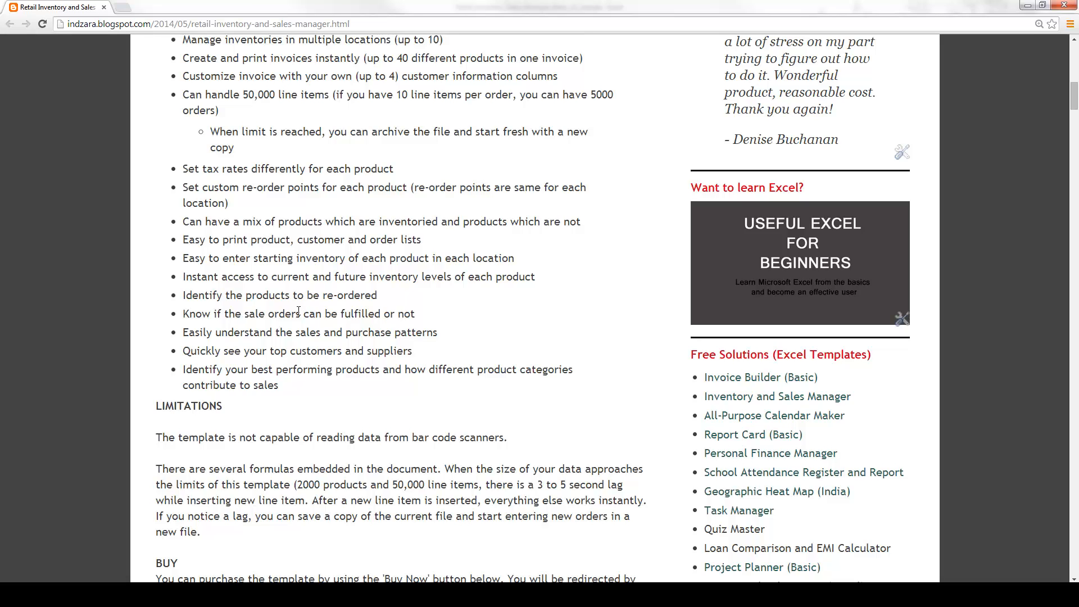
scroll(298, 311, "down", 1)
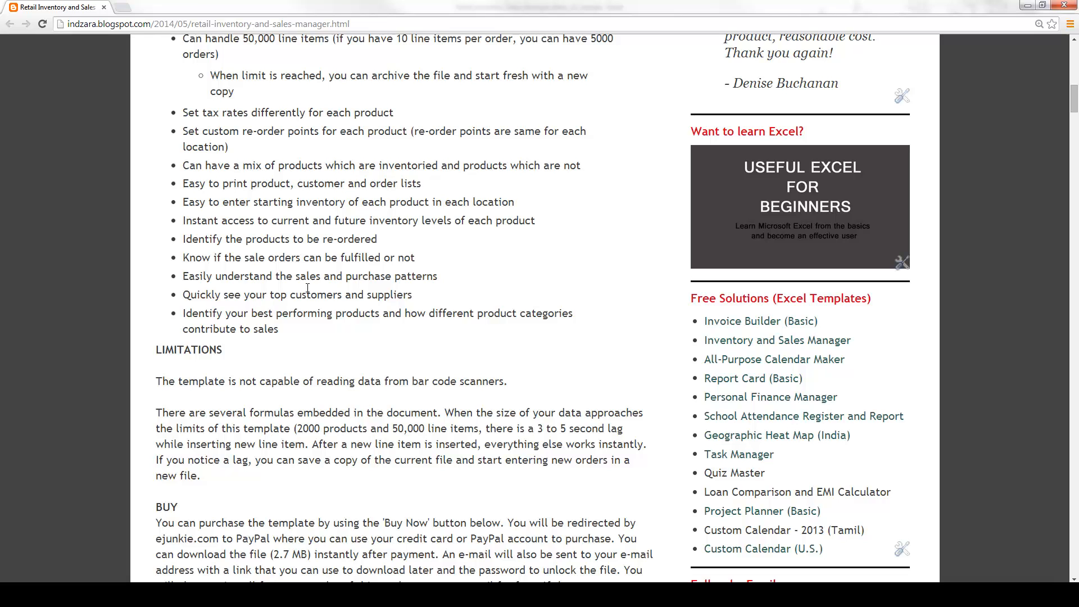
scroll(307, 288, "down", 1)
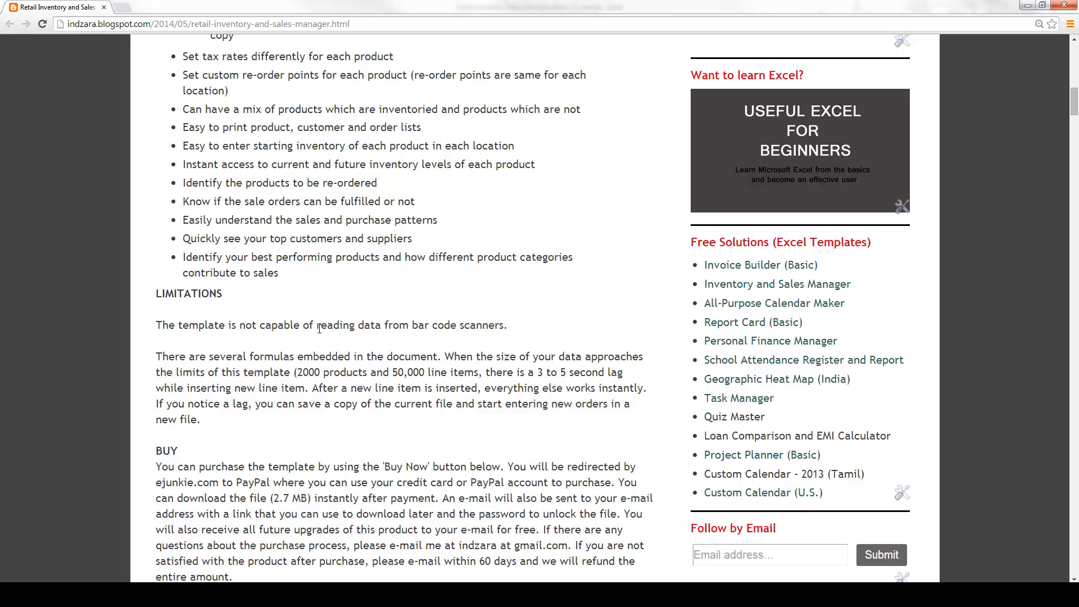
scroll(319, 328, "down", 1)
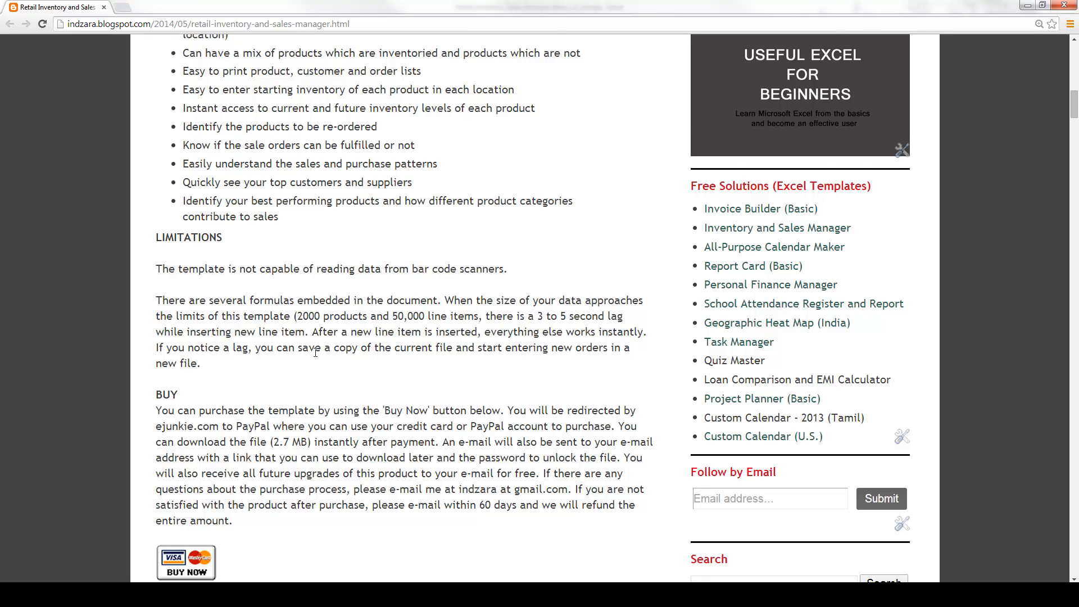
scroll(315, 352, "down", 2)
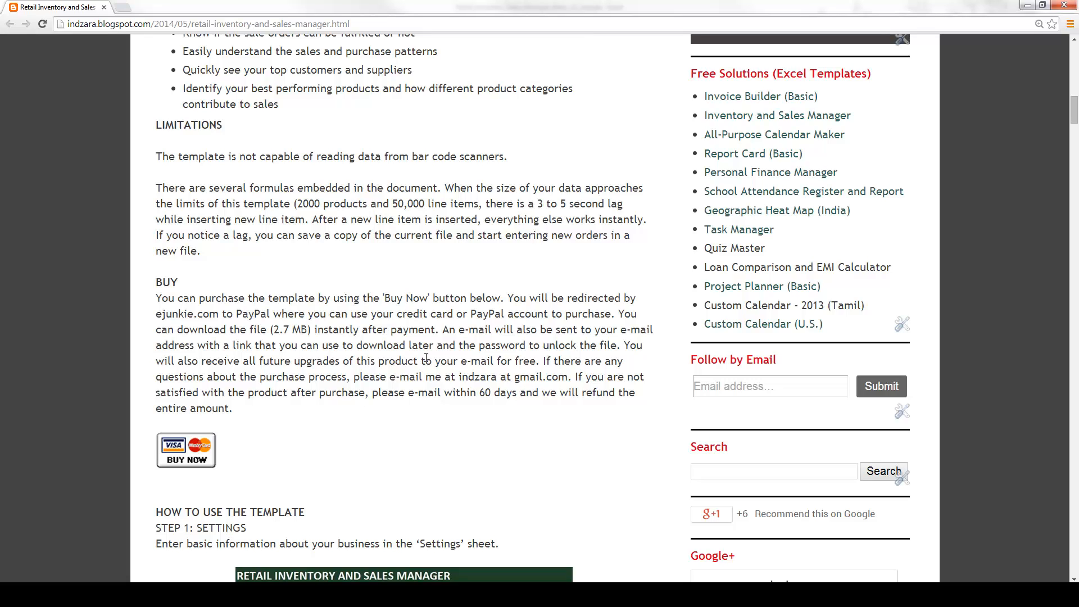
scroll(408, 187, "down", 4)
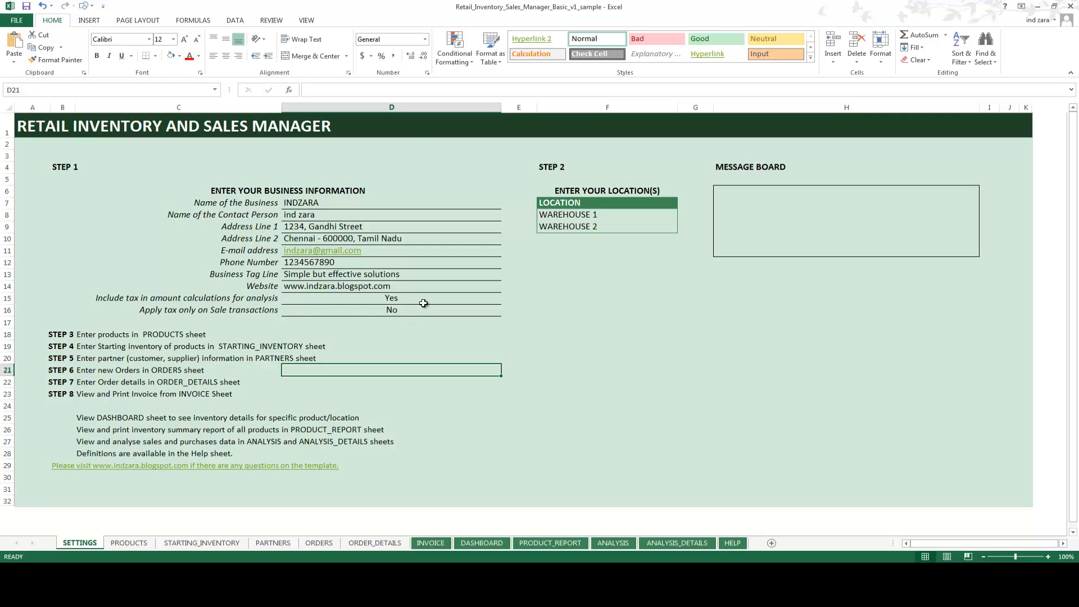
In the SETTINGS sheet of the Excel template, inspect the choices for including tax in analysis amounts and applying tax only on sales
left_click(496, 298)
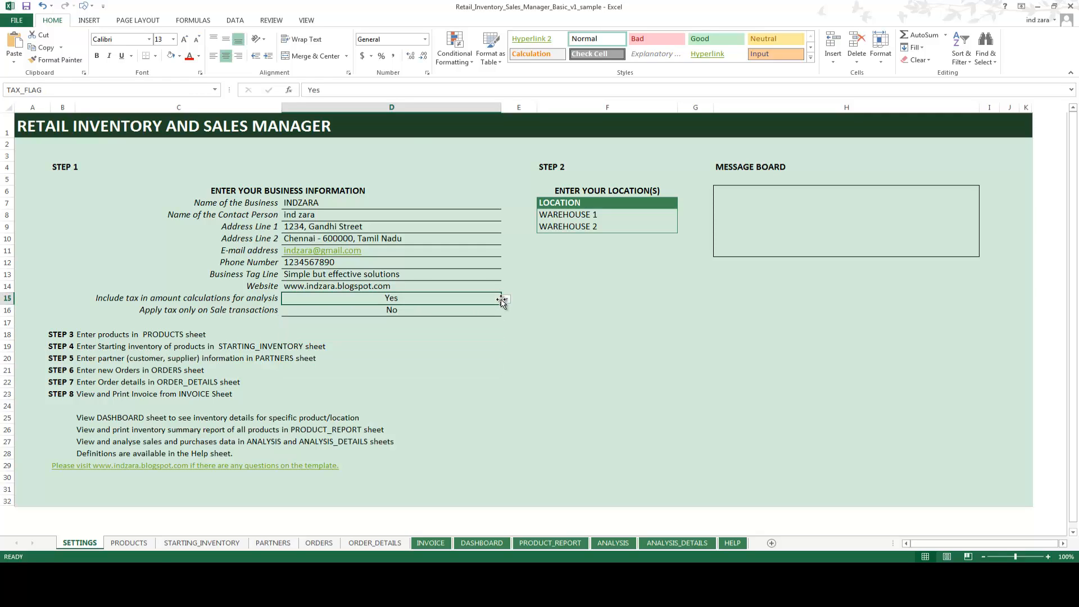
left_click(506, 302)
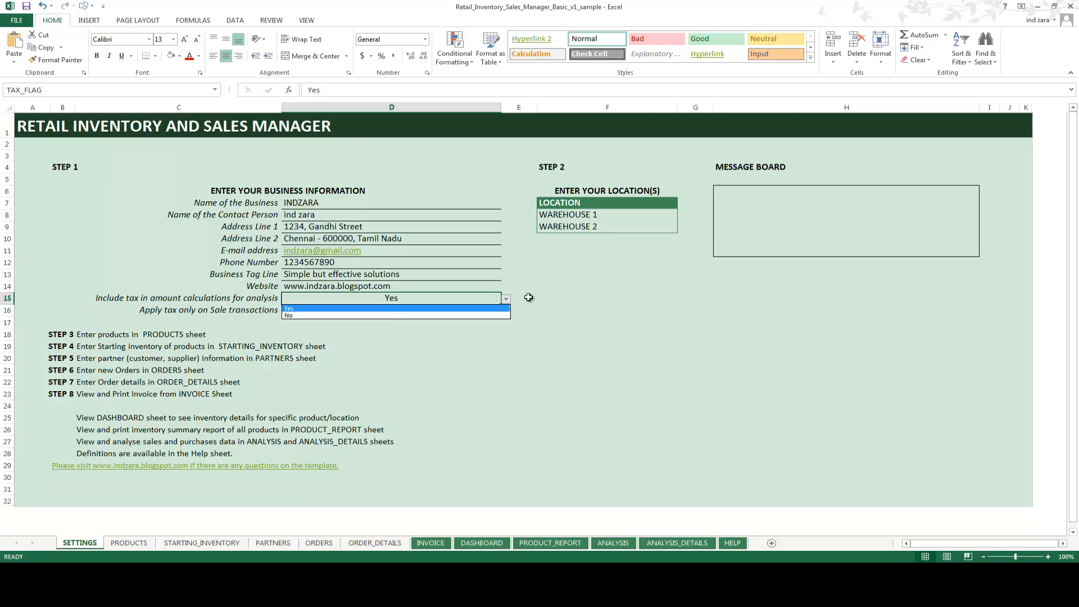
left_click(530, 298)
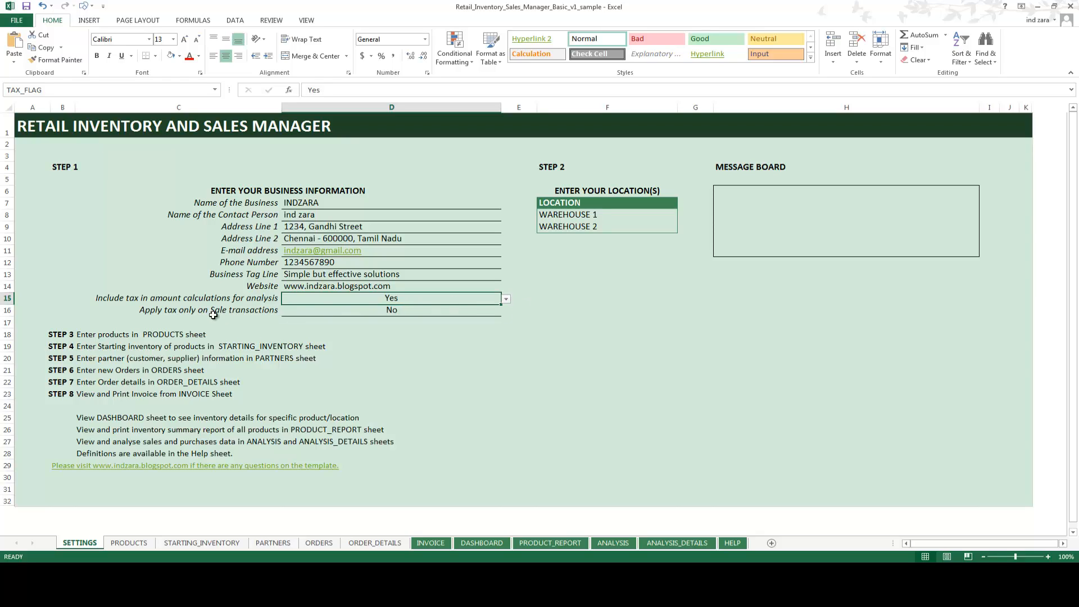
left_click(413, 313)
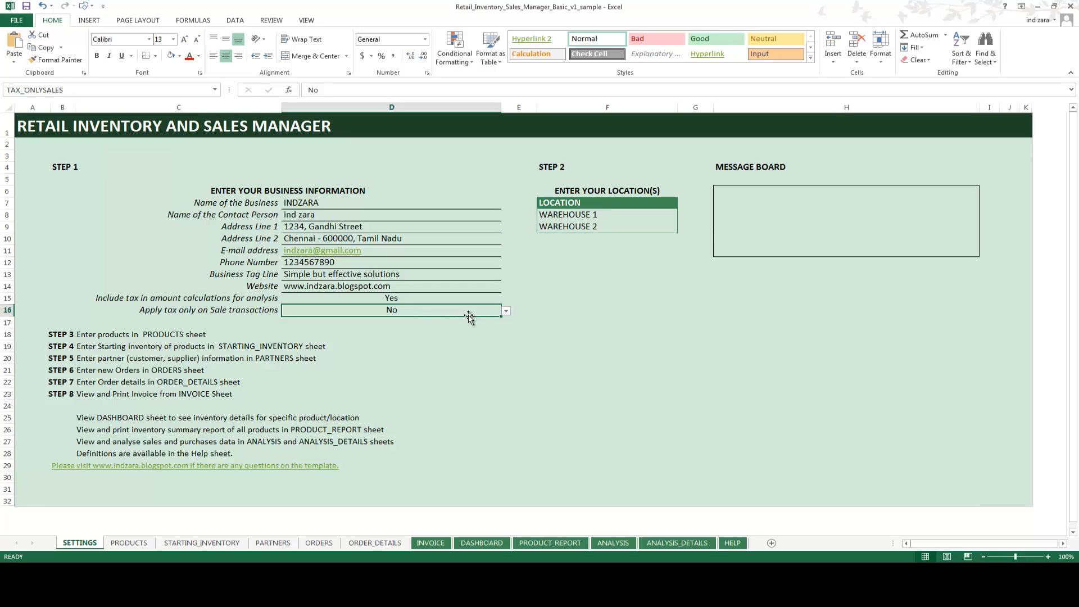
left_click(506, 312)
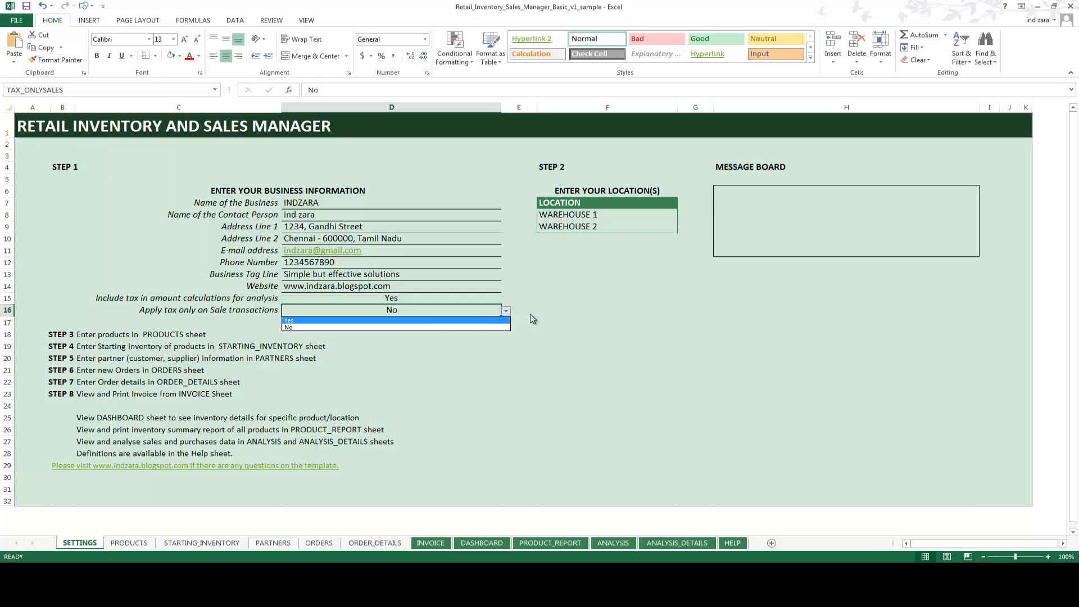
key("Escape")
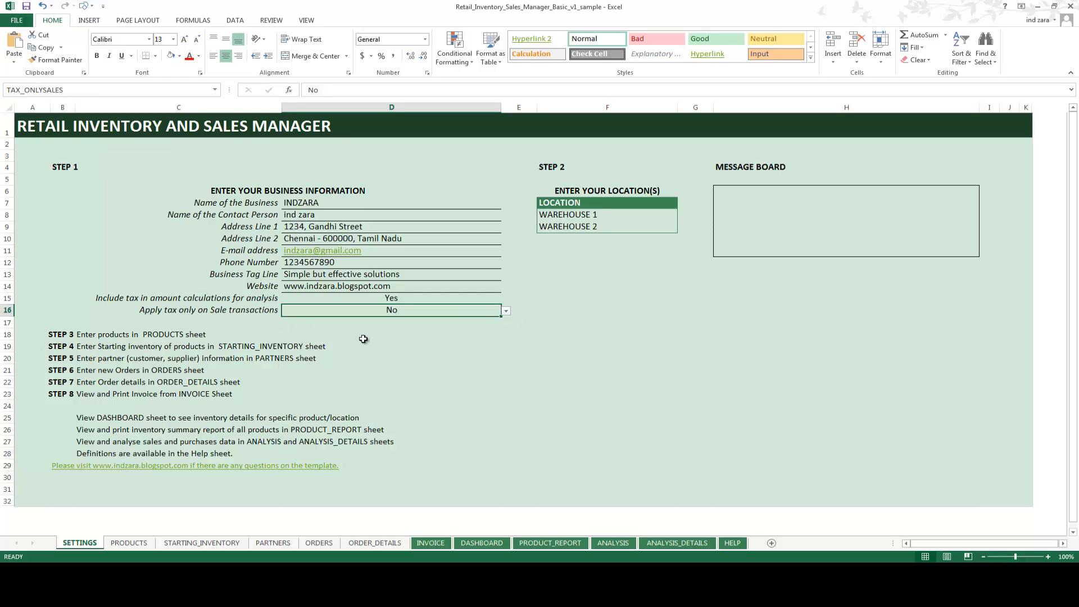
Add WAREHOUSE 3 as a new location below WAREHOUSE 2 in the Step 2 location table
left_click(573, 218)
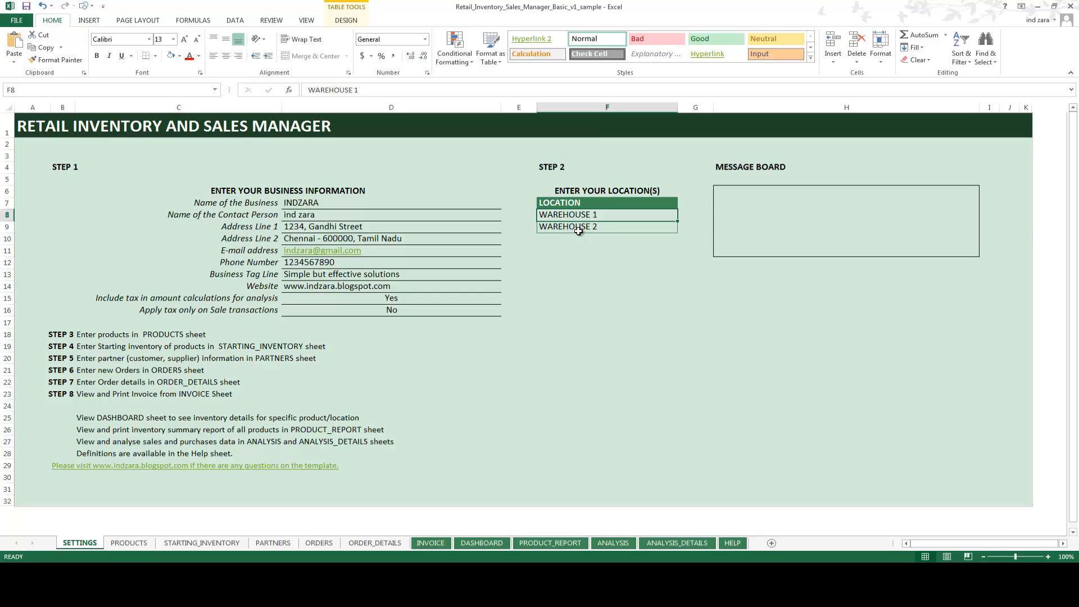
left_click(579, 238)
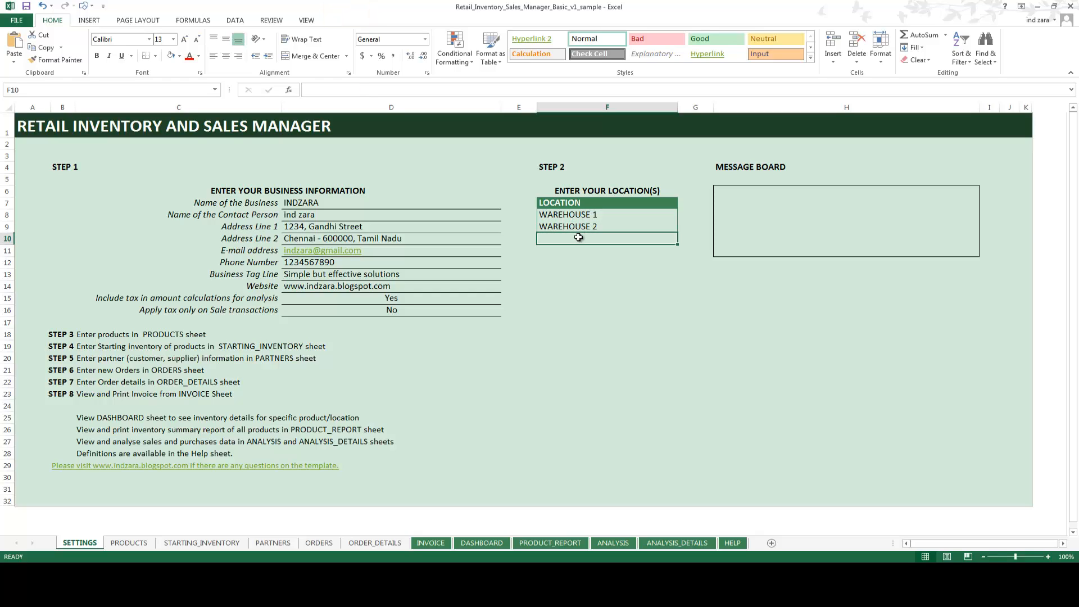
type("WARE")
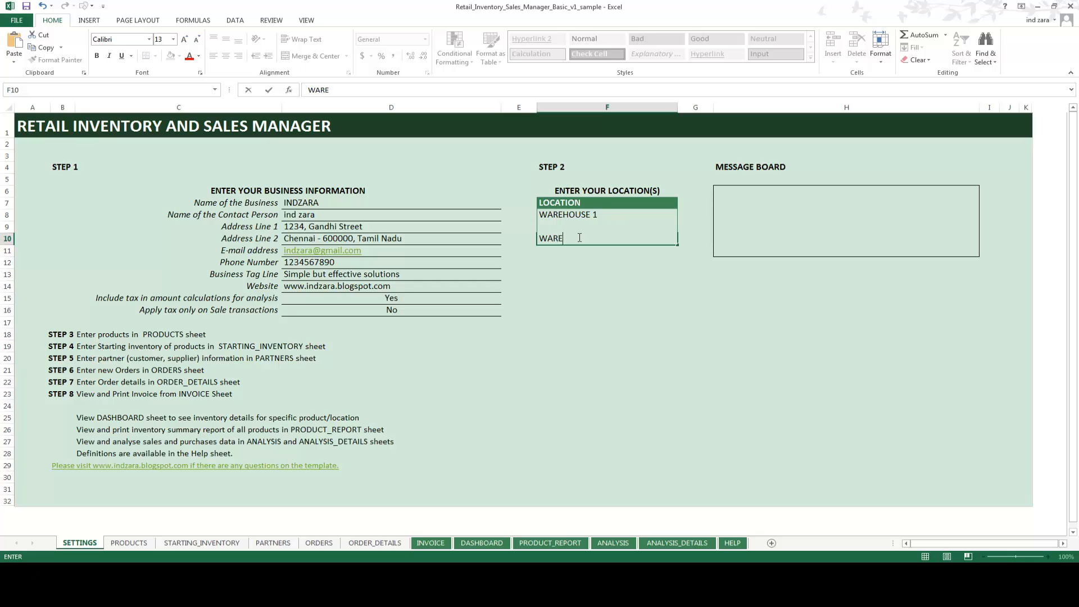
type("HOUSE 3")
key("Return")
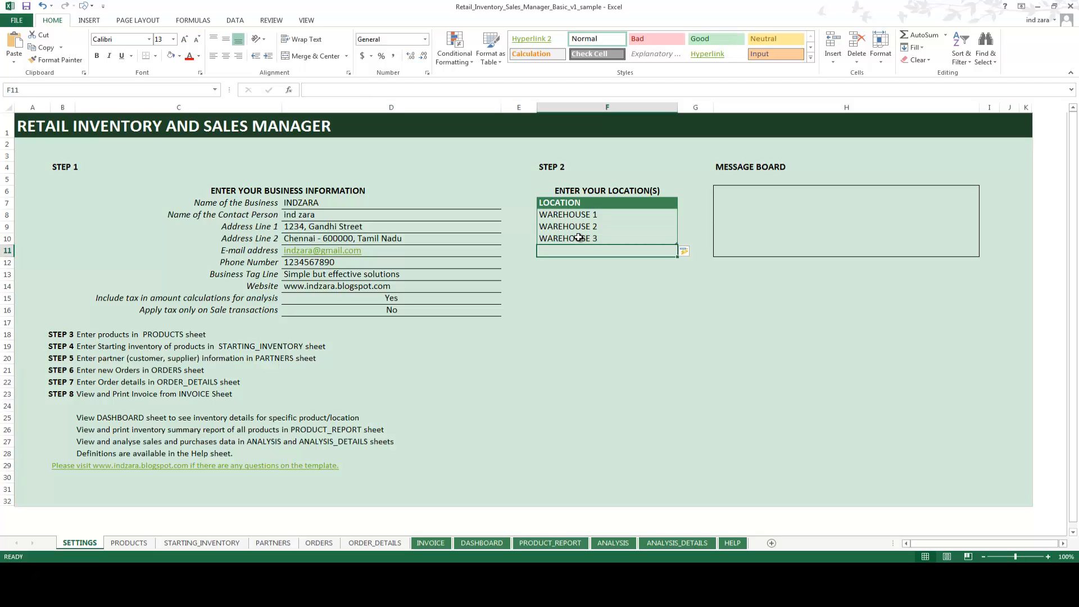
left_click(575, 277)
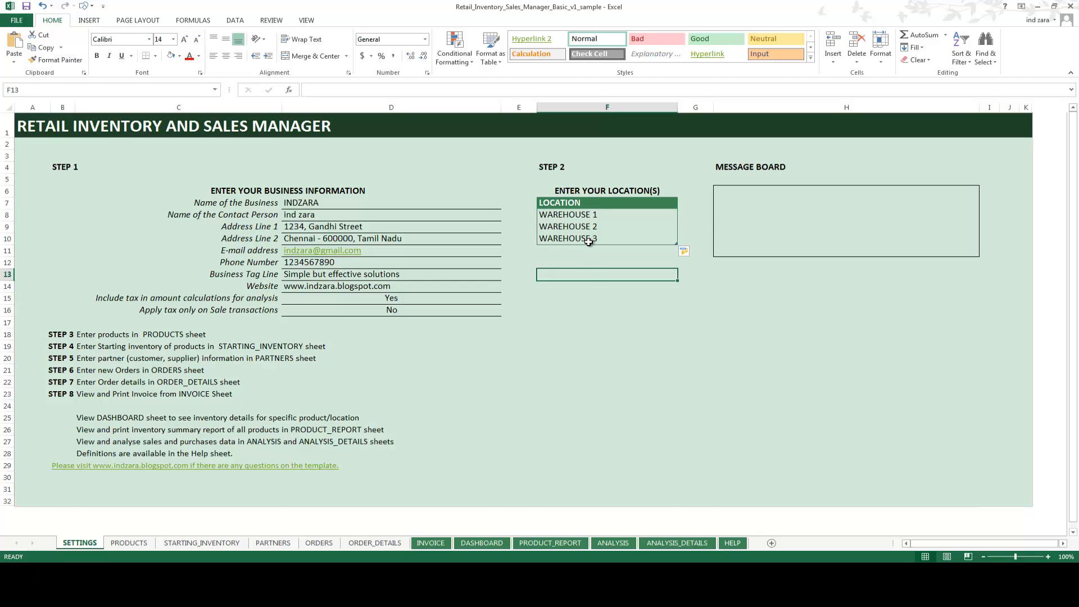
left_click(606, 315)
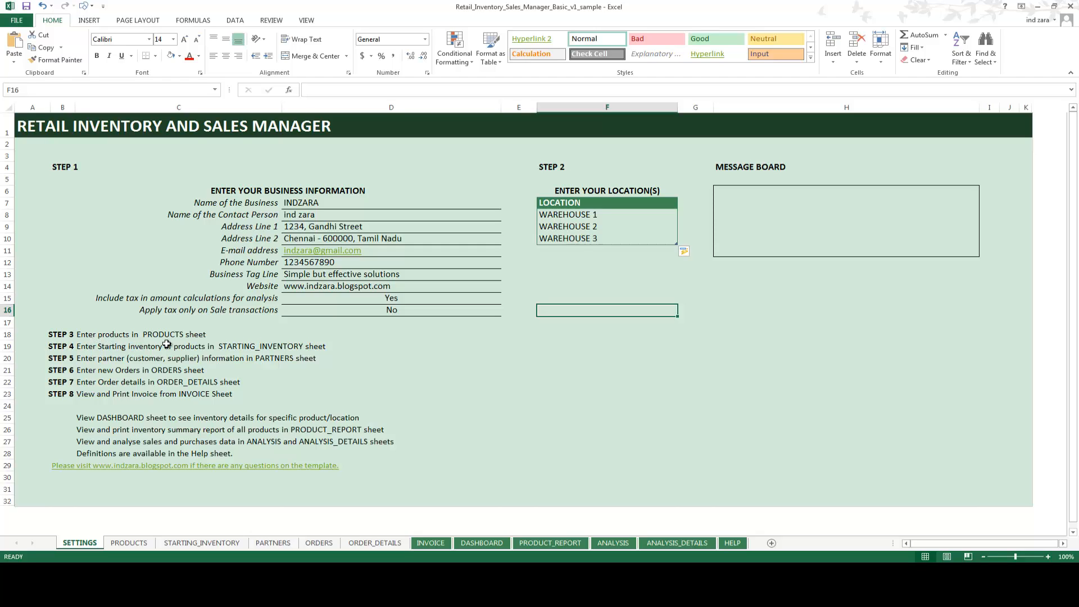
Review the product table on the PRODUCTS sheet, including the inventory flag of product DSC-H70
left_click(129, 543)
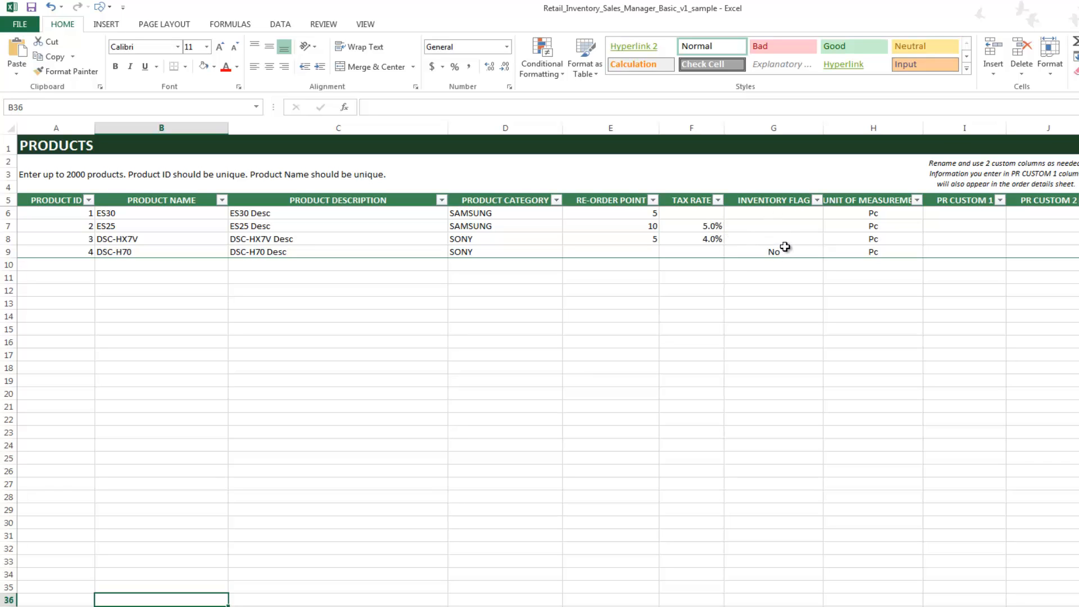
left_click(803, 253)
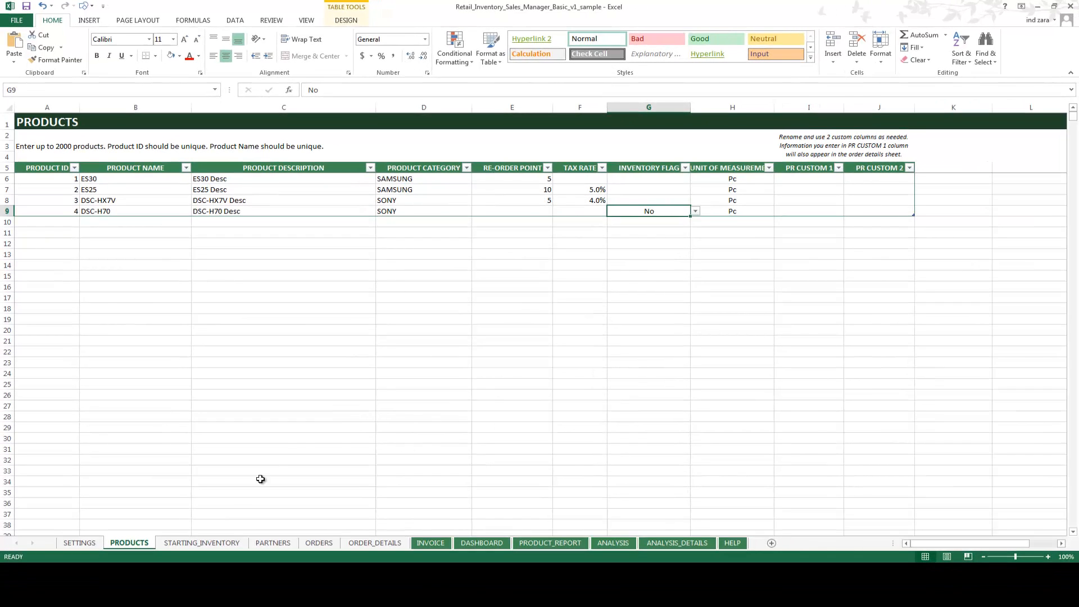
In the STARTING_INVENTORY sheet, add a row below the table with WAREHOUSE 1 as the location
left_click(215, 543)
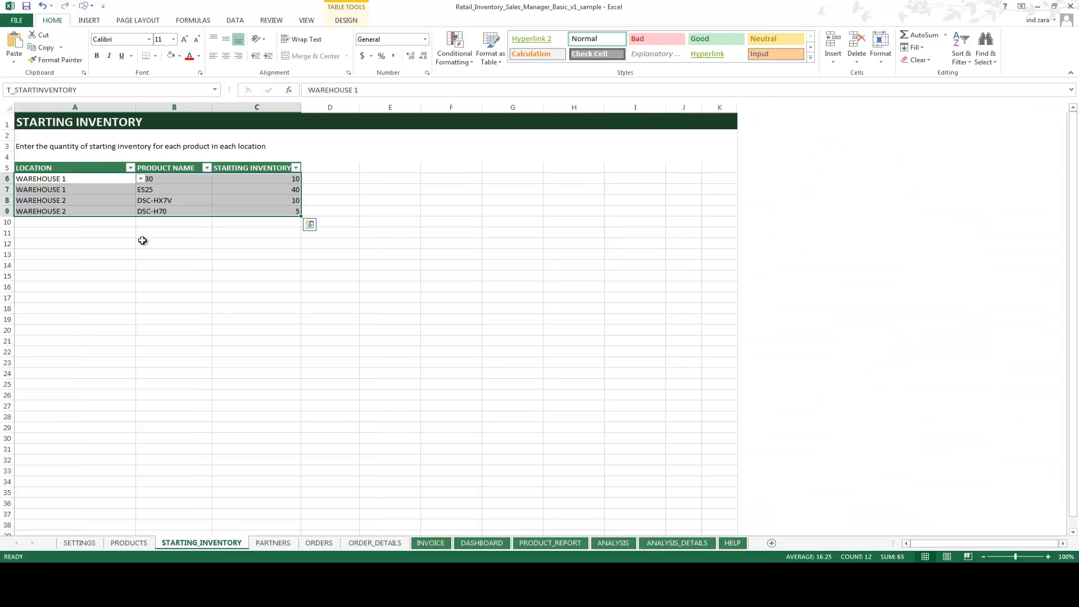
left_click(87, 243)
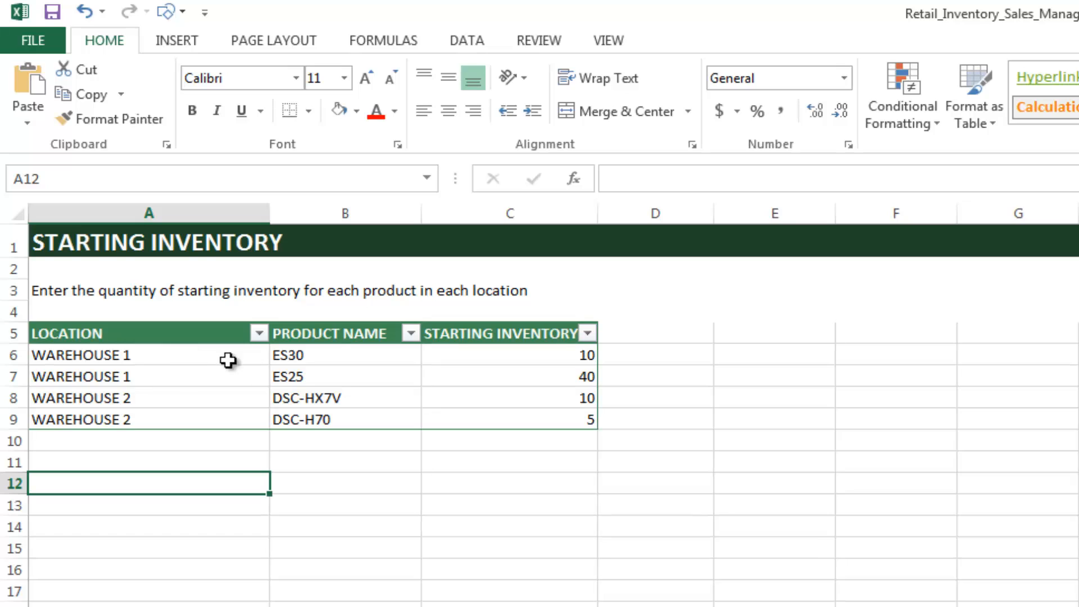
left_click(470, 360)
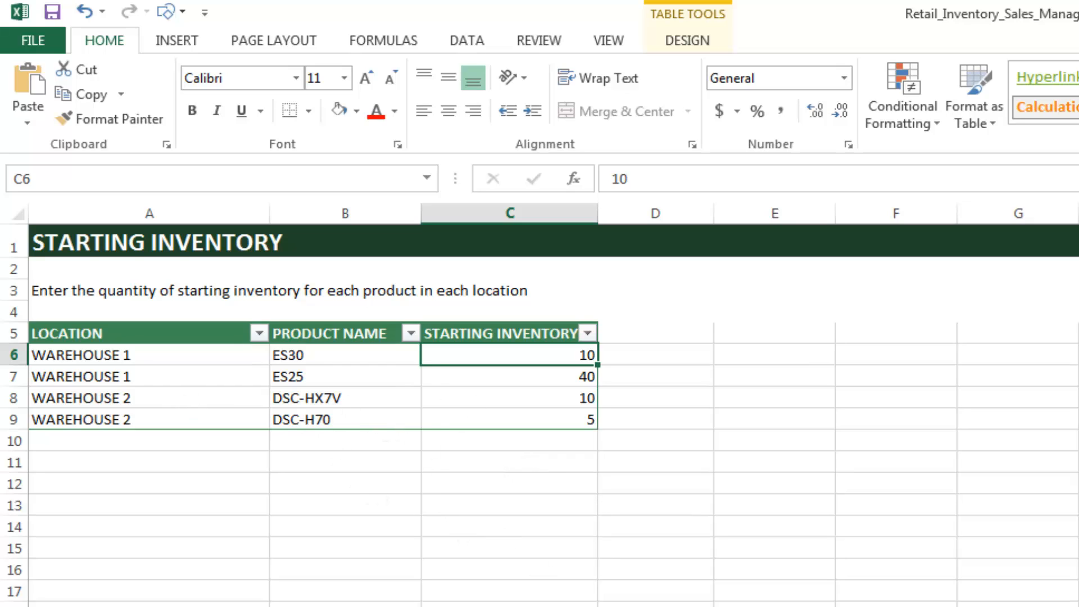
left_click(195, 445)
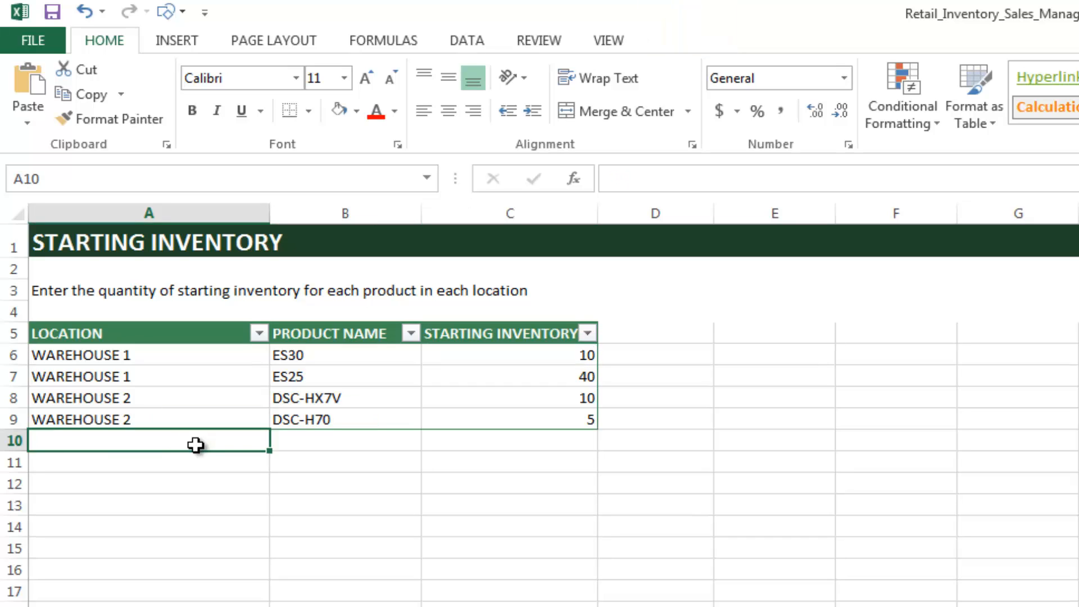
type("WAREHOUSE ")
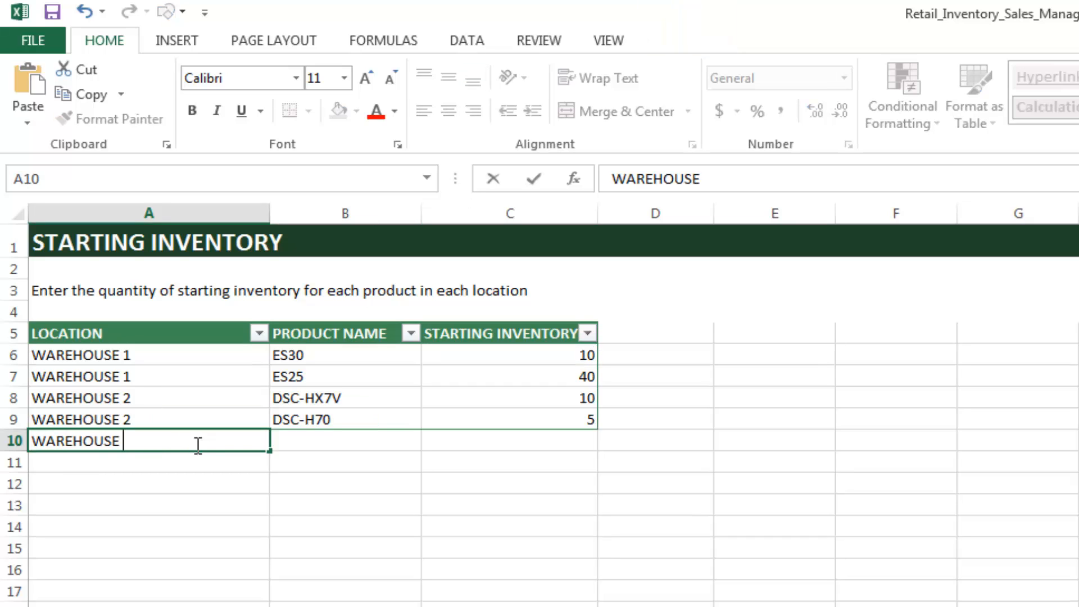
type("1")
key("Tab")
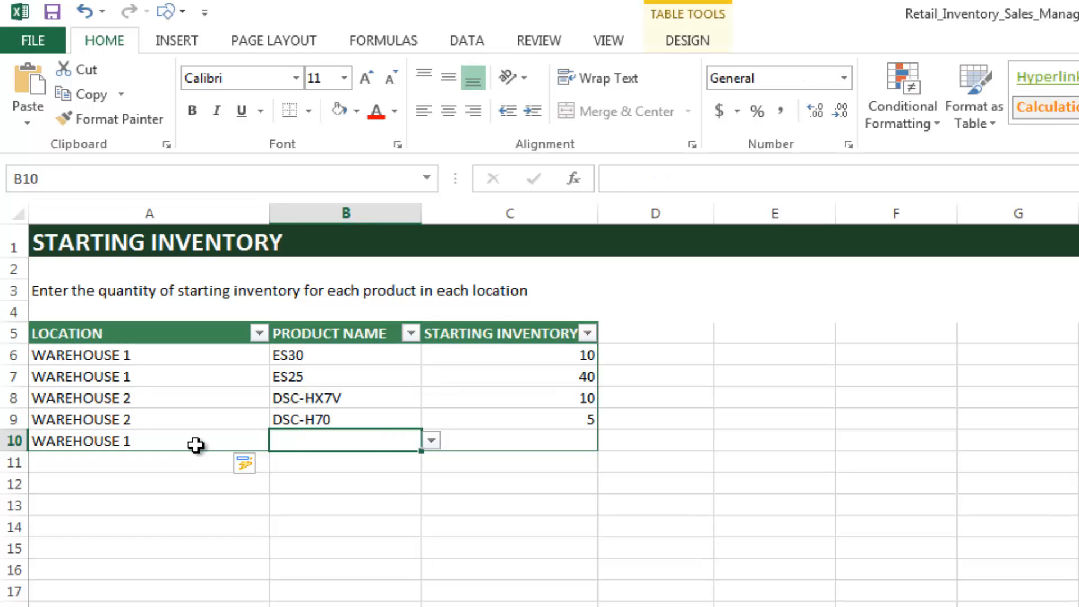
Choose DSC-HX7V as the new row's product and enter a starting inventory of 5
left_click(430, 440)
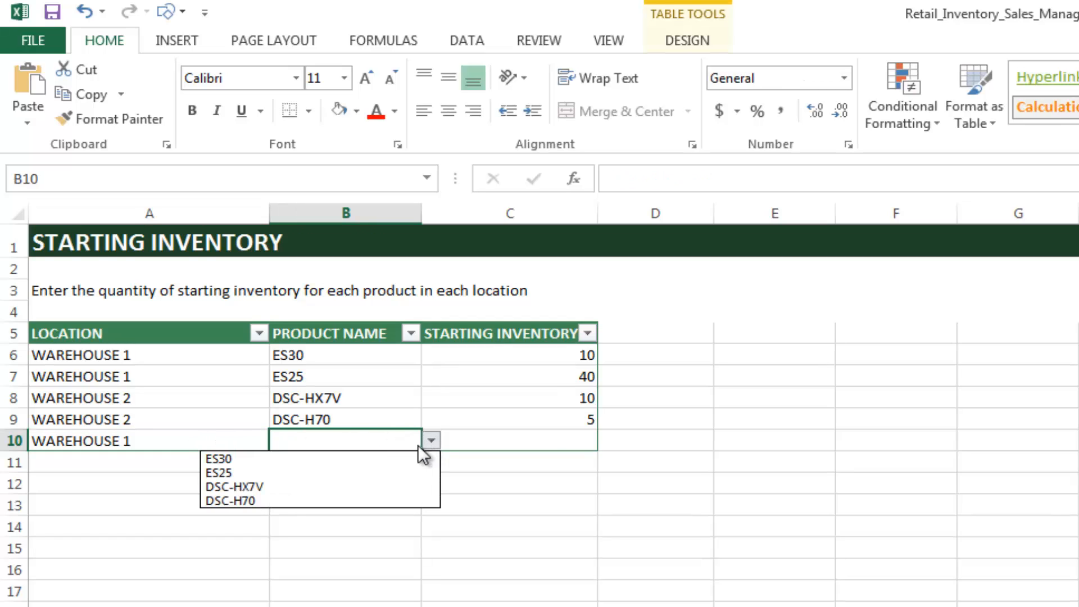
left_click(391, 457)
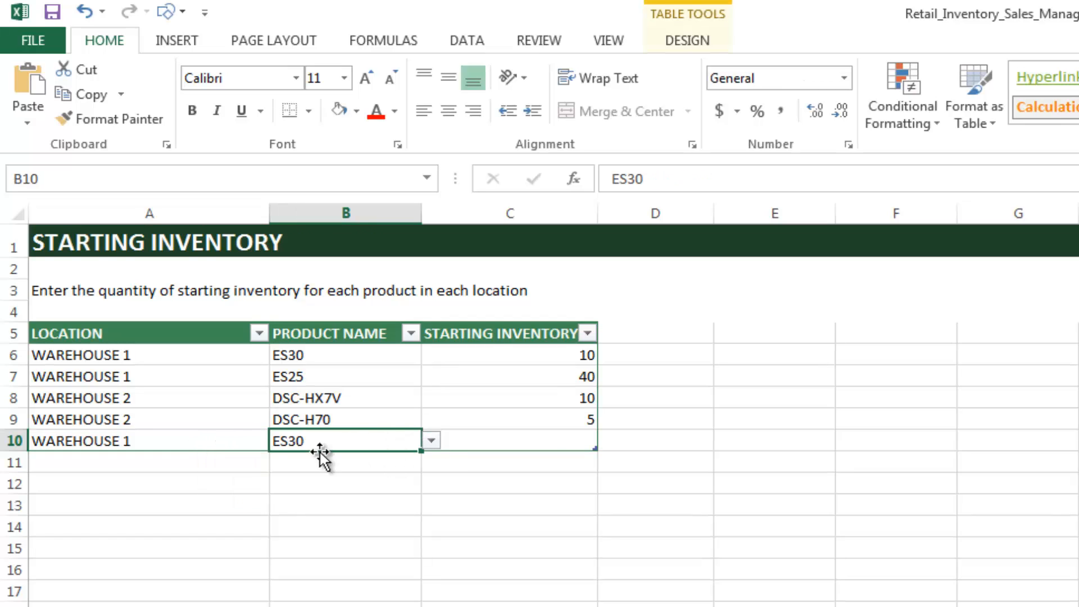
left_click(432, 441)
left_click(374, 485)
left_click(510, 449)
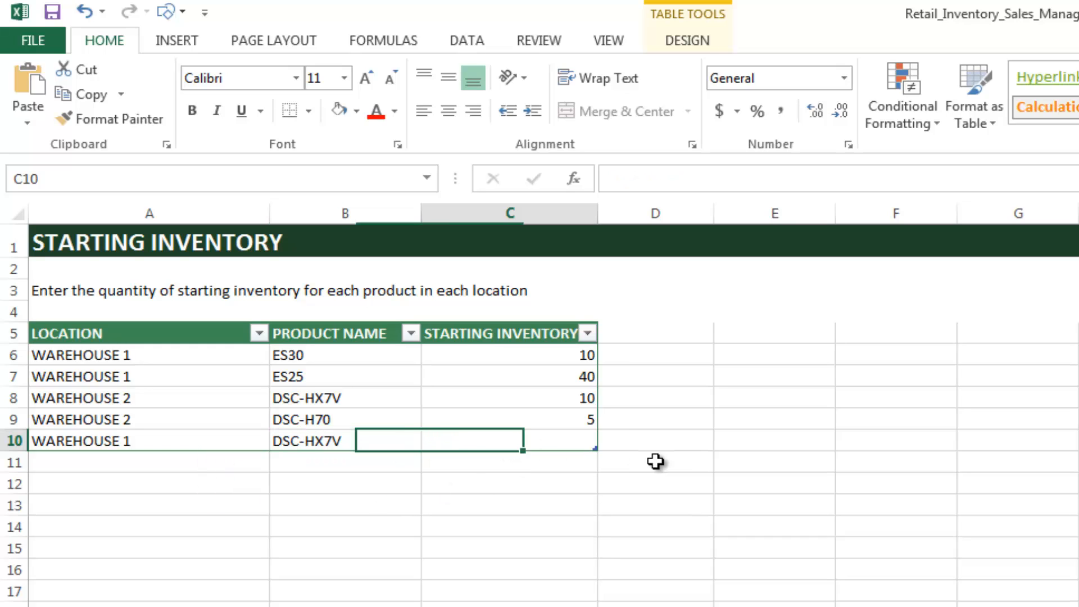
type("5")
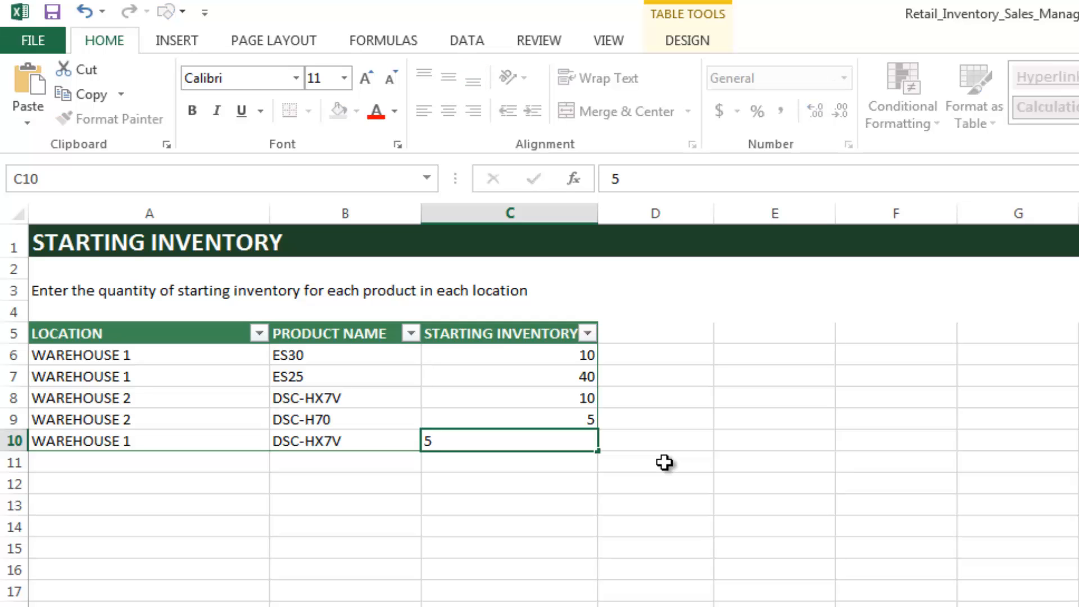
key("Return")
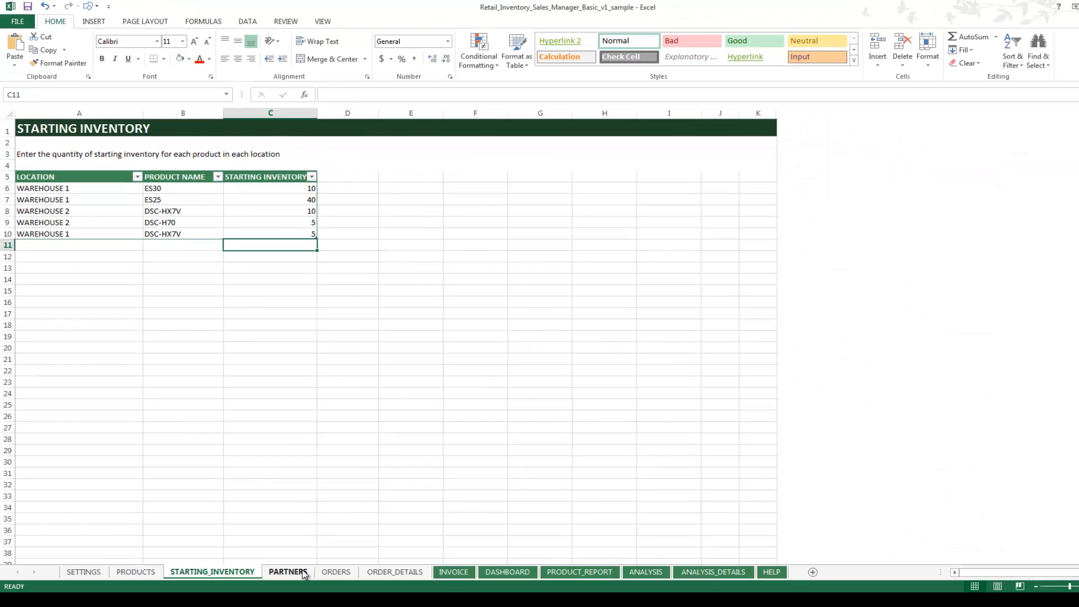
Review the partner table on the PARTNERS sheet, from the e-mail address and four custom columns back to the partner ID
left_click(287, 572)
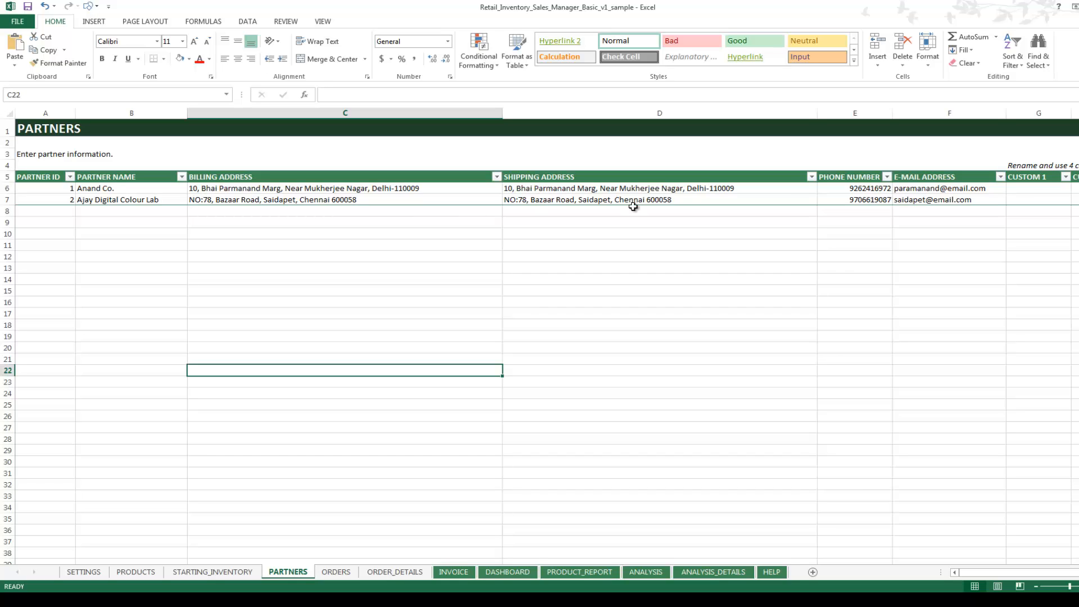
left_click(944, 190)
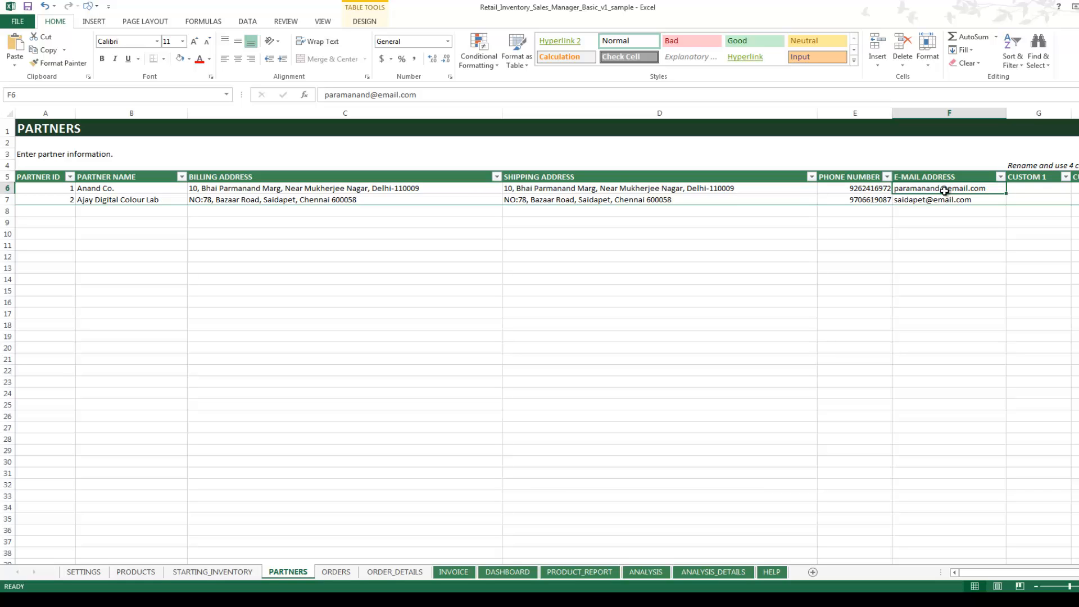
key("Right")
key("Right")
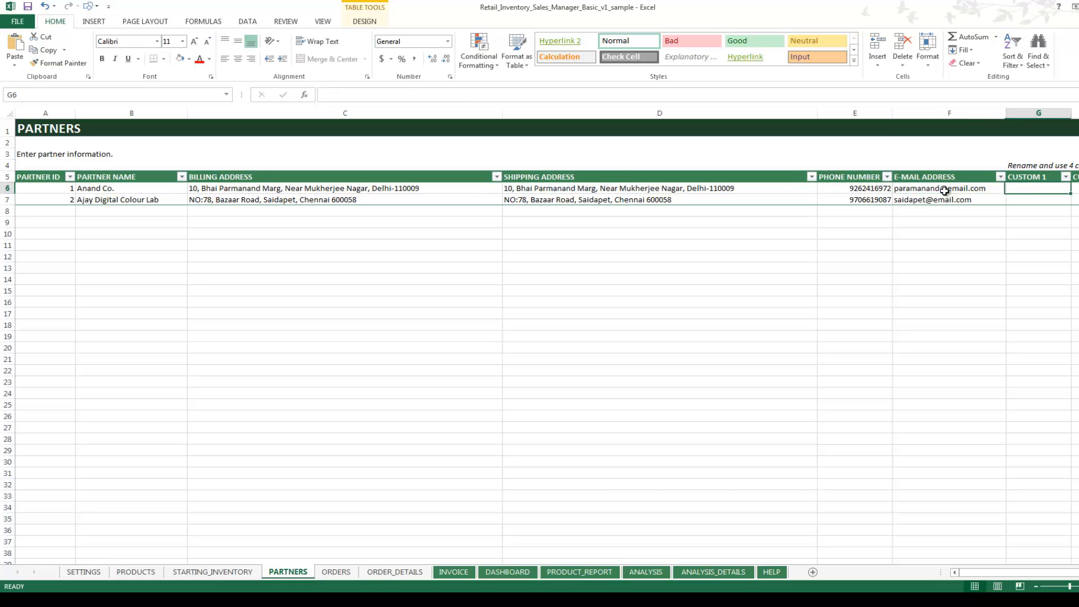
key("Right")
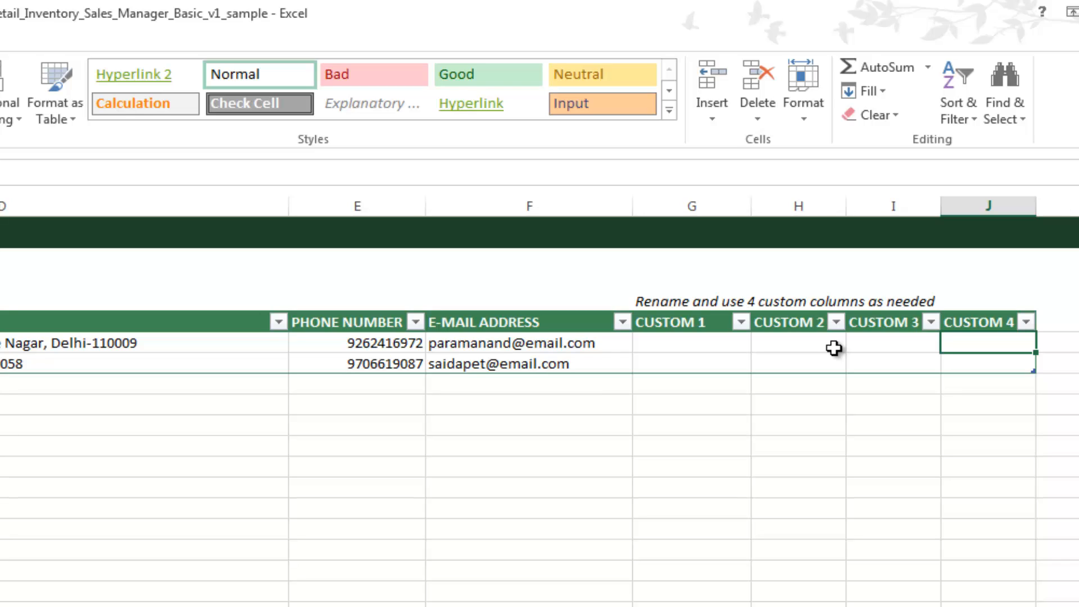
key("Left")
key("Left")
key("Left")
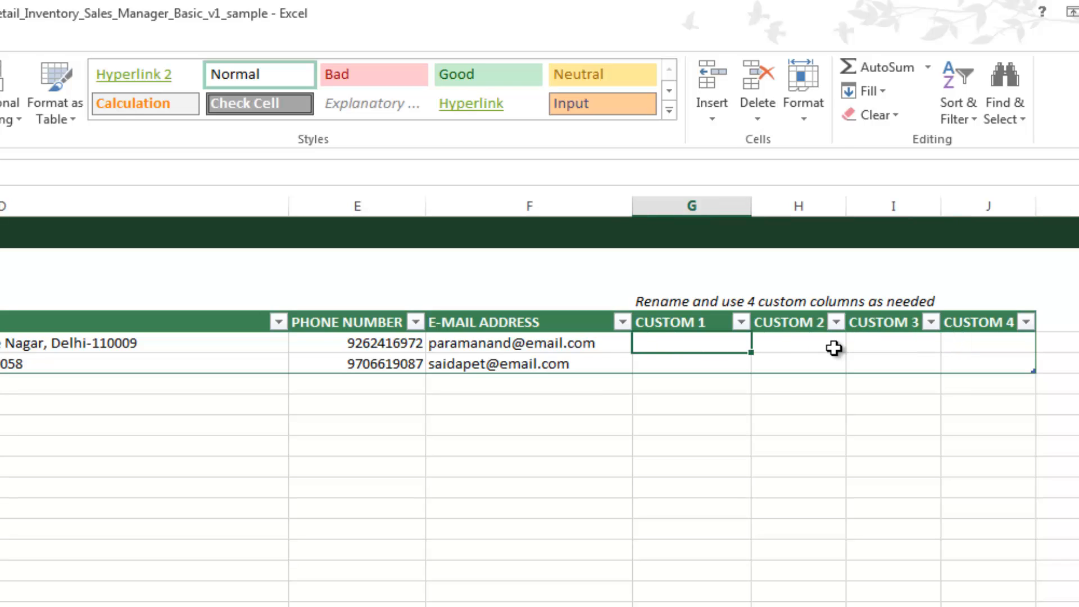
key("Left")
key("Left")
key("Left")
key("Left")
key("Left")
key("Left")
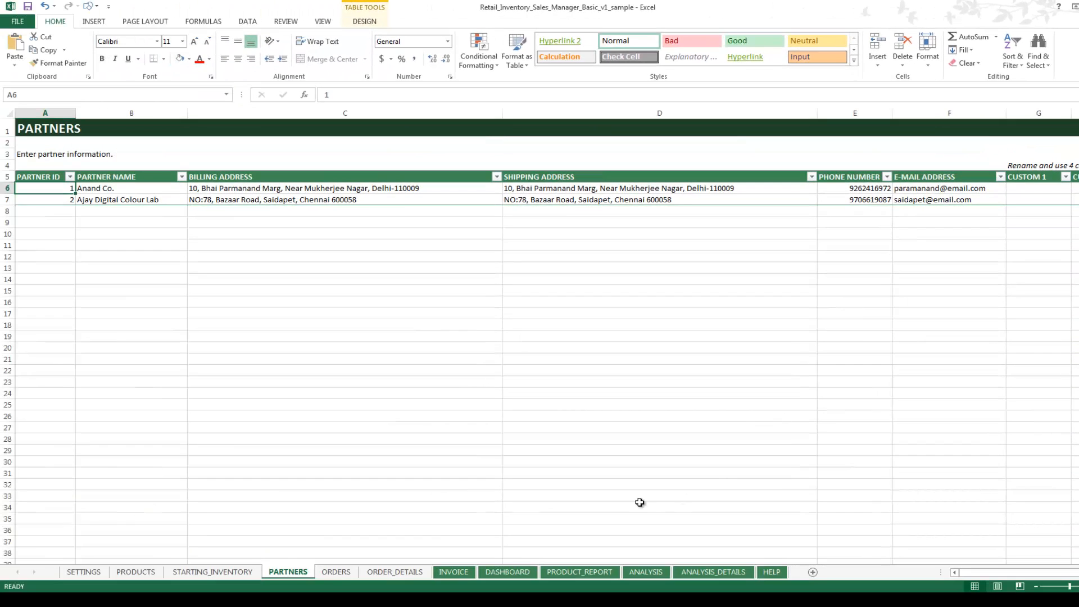
On the ORDERS sheet, inspect the first order's number, date and location, and the choices for its order type and partner name
left_click(335, 572)
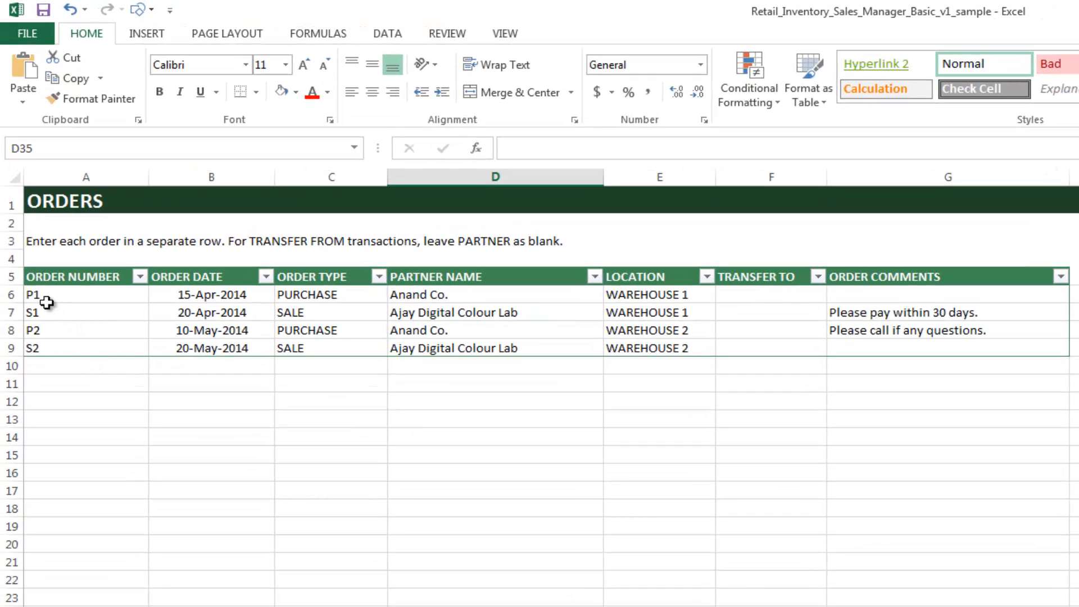
left_click(95, 296)
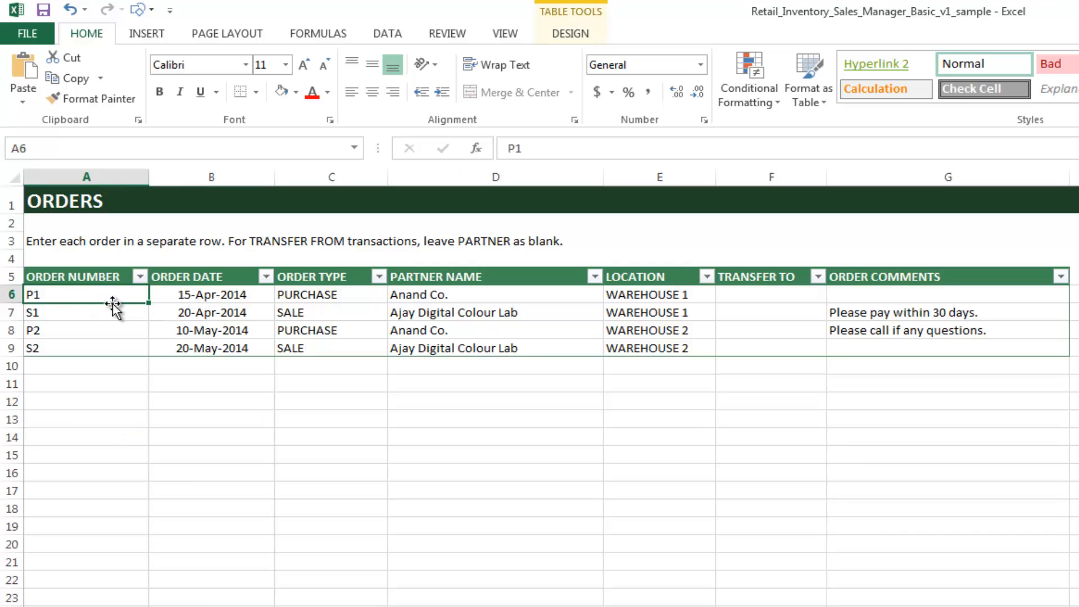
left_click(213, 298)
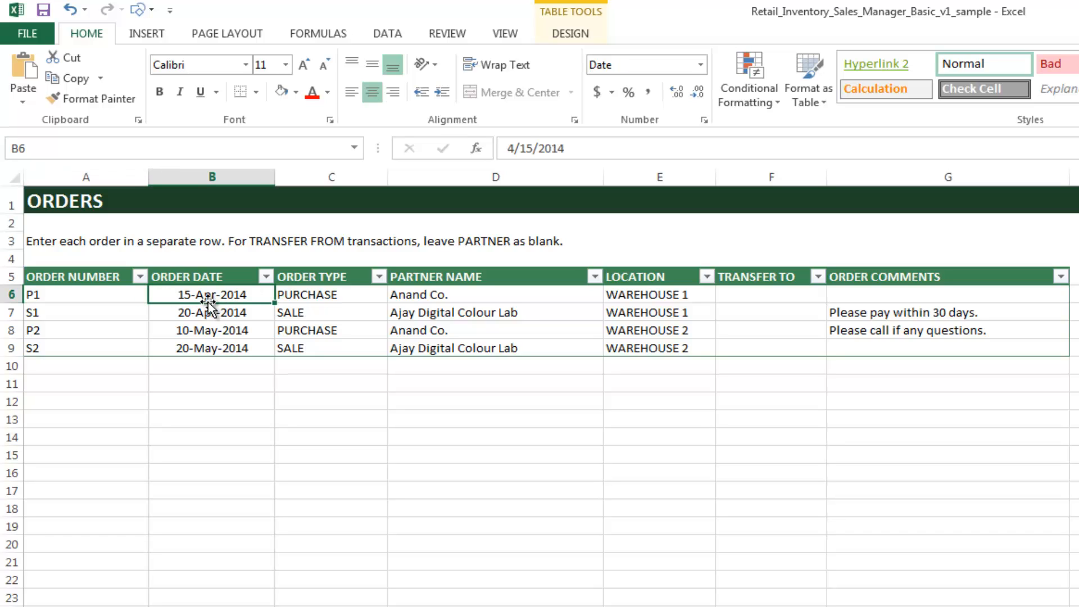
left_click(301, 299)
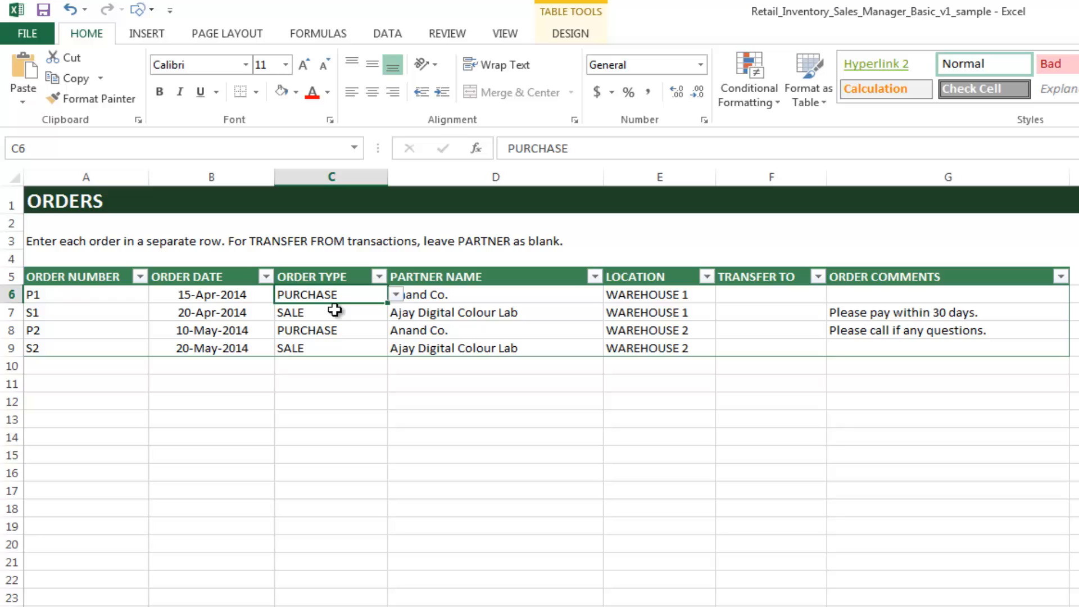
left_click(397, 295)
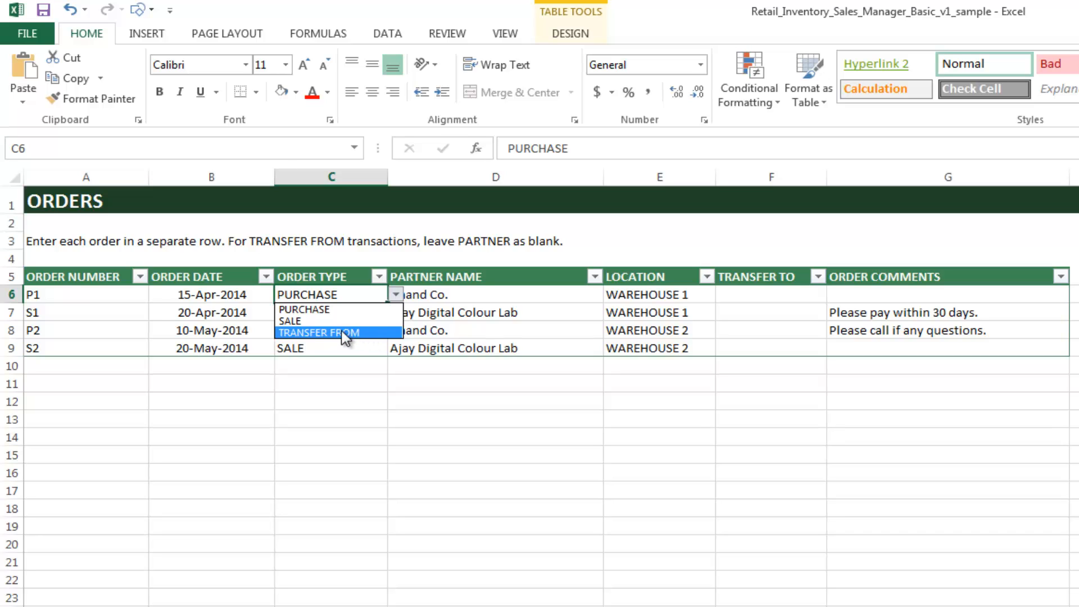
left_click(466, 296)
left_click(466, 296)
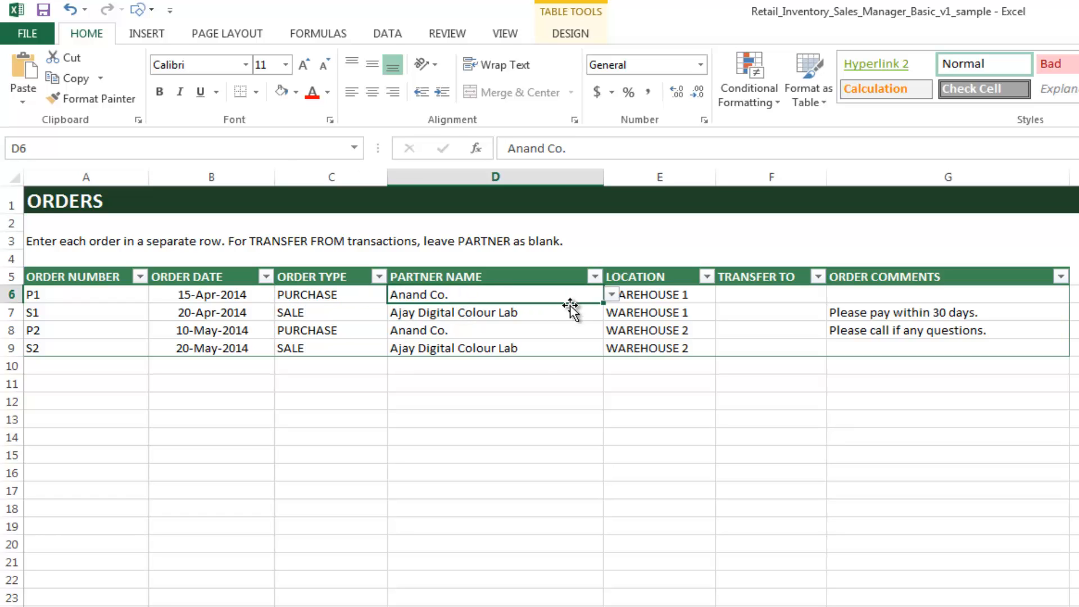
left_click(612, 294)
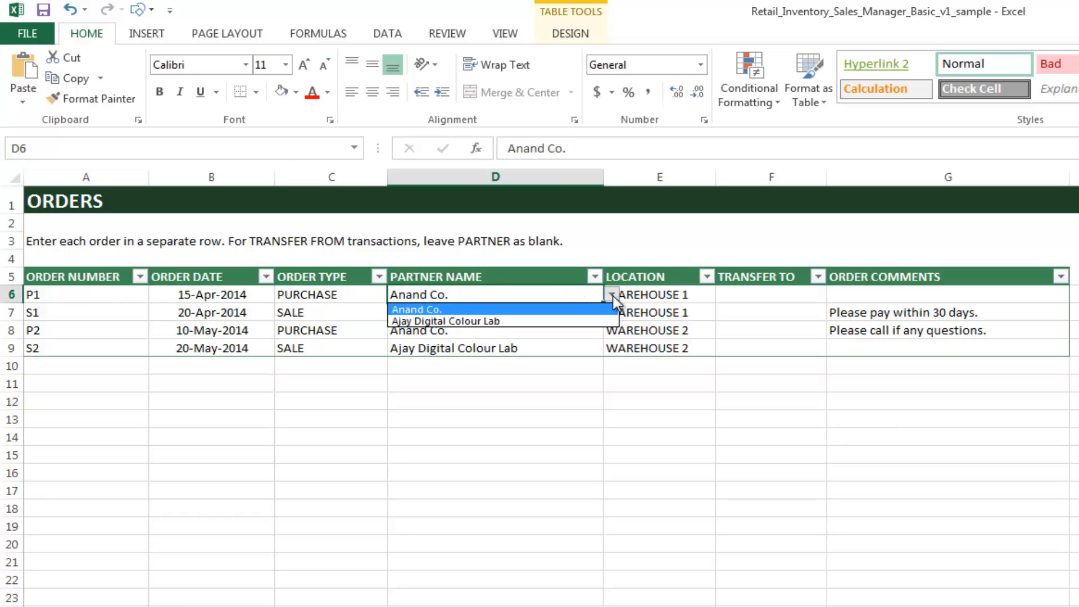
left_click(611, 295)
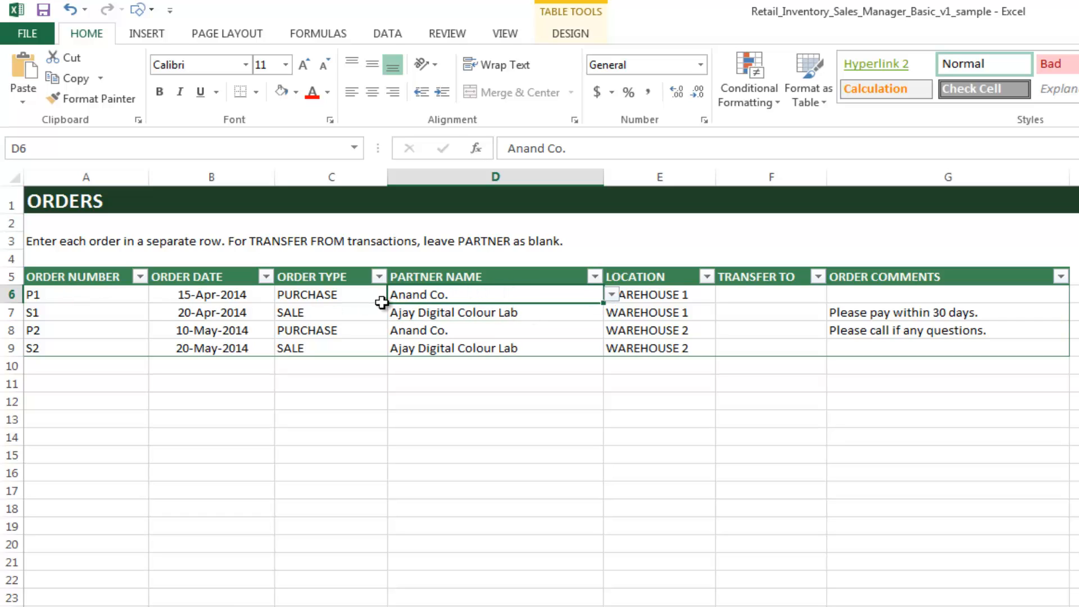
left_click(652, 295)
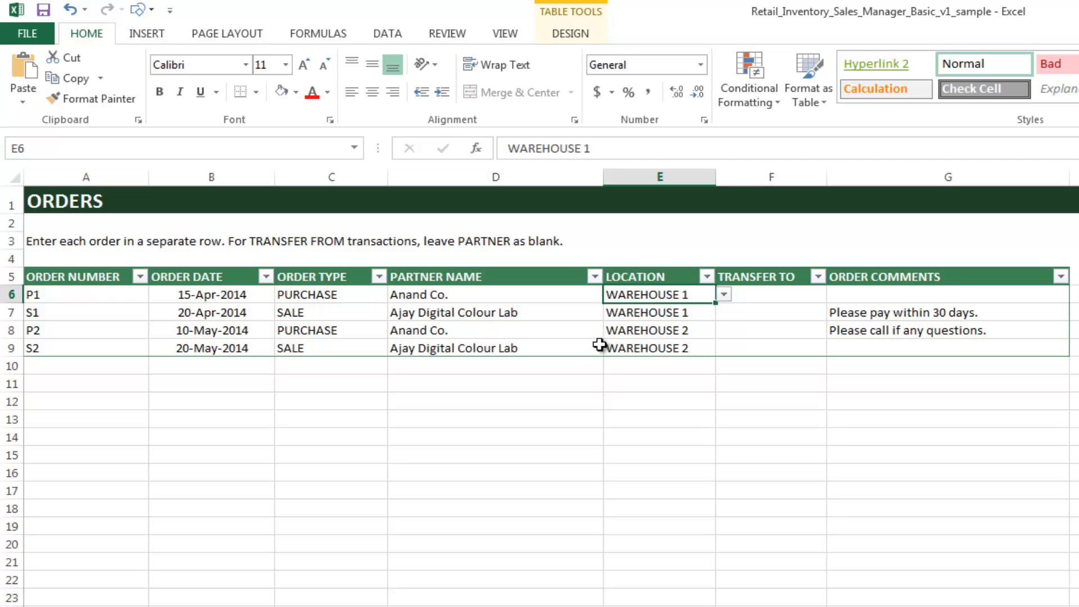
Change the order type of the last order, in row 9, to TRANSFER FROM
left_click(368, 348)
left_click(396, 350)
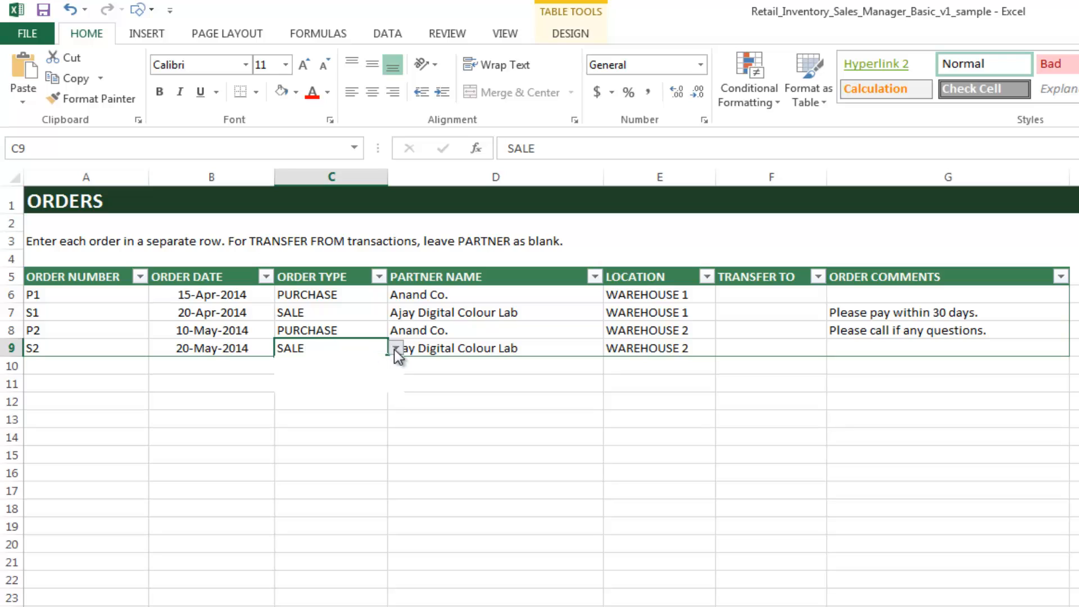
left_click(372, 388)
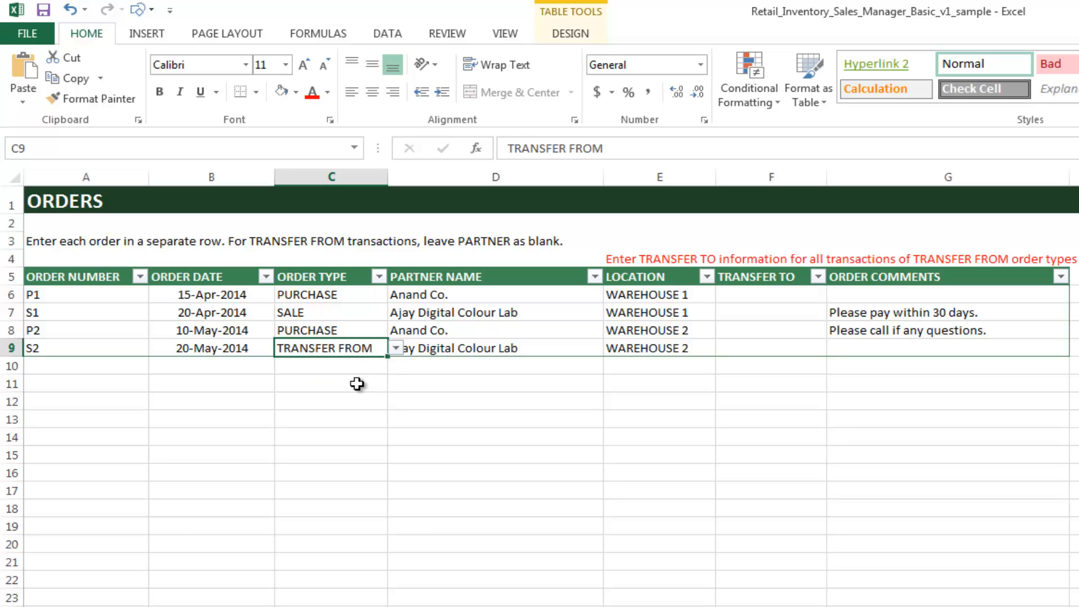
Set WAREHOUSE 1 as the TRANSFER TO location of the order in row 9
left_click(785, 351)
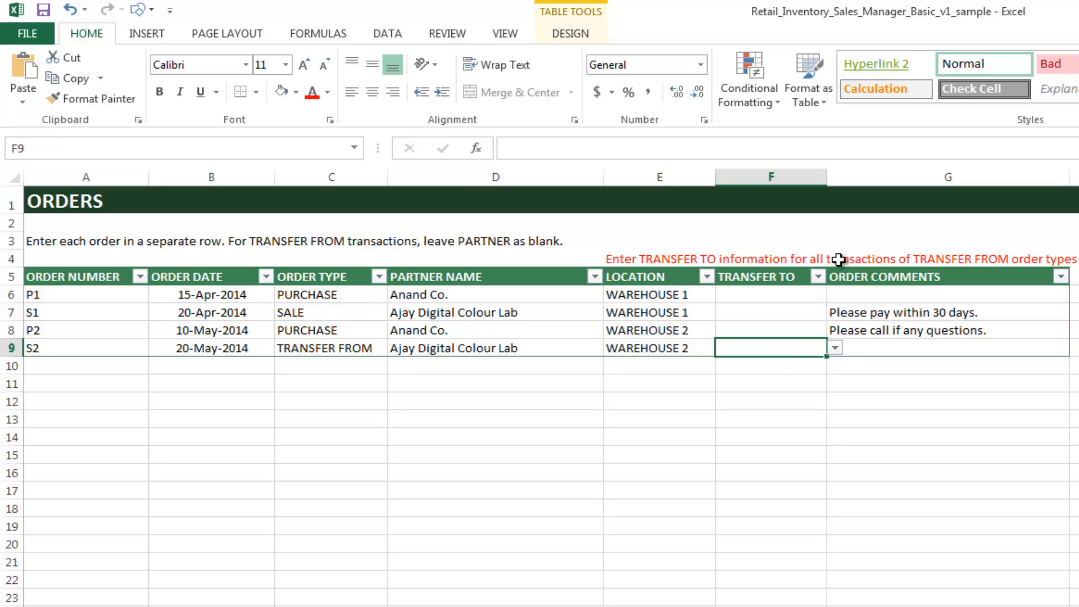
left_click(693, 347)
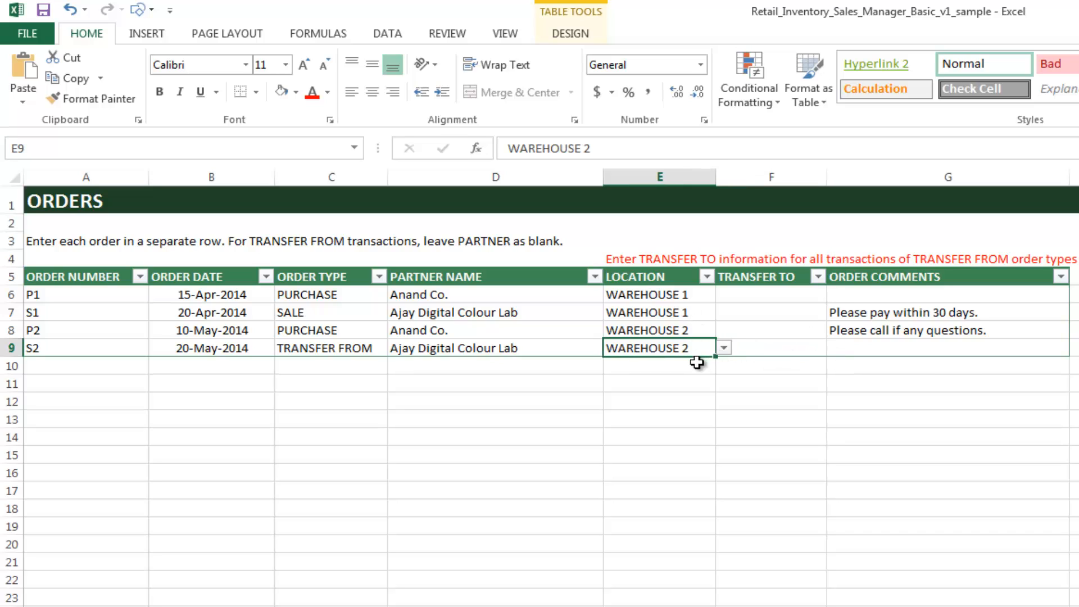
left_click(788, 352)
left_click(835, 349)
left_click(823, 364)
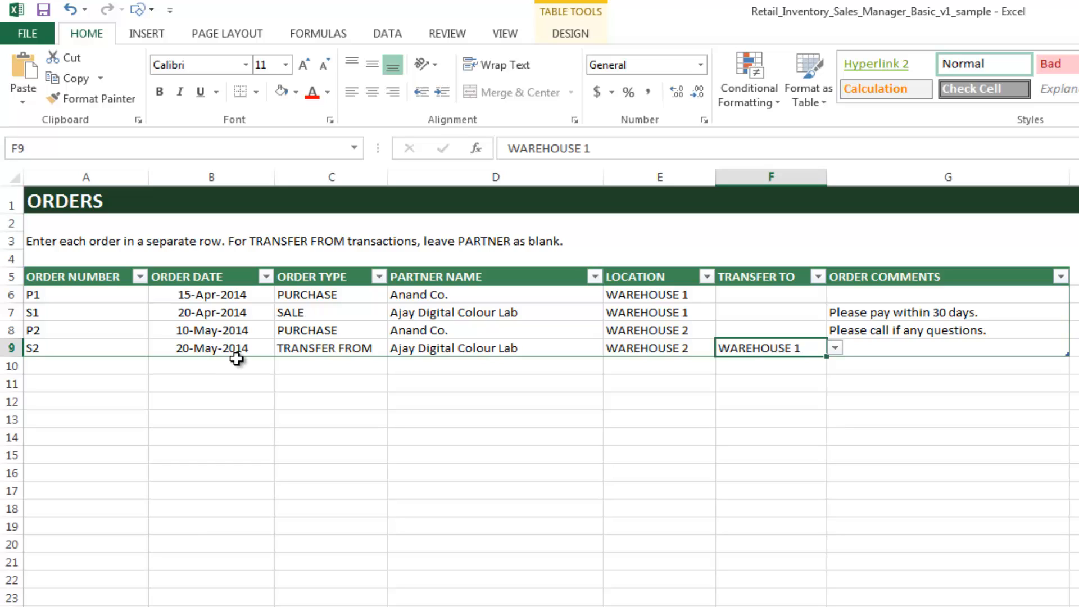
Clear the TRANSFER TO location of the order in row 9
left_click(107, 352)
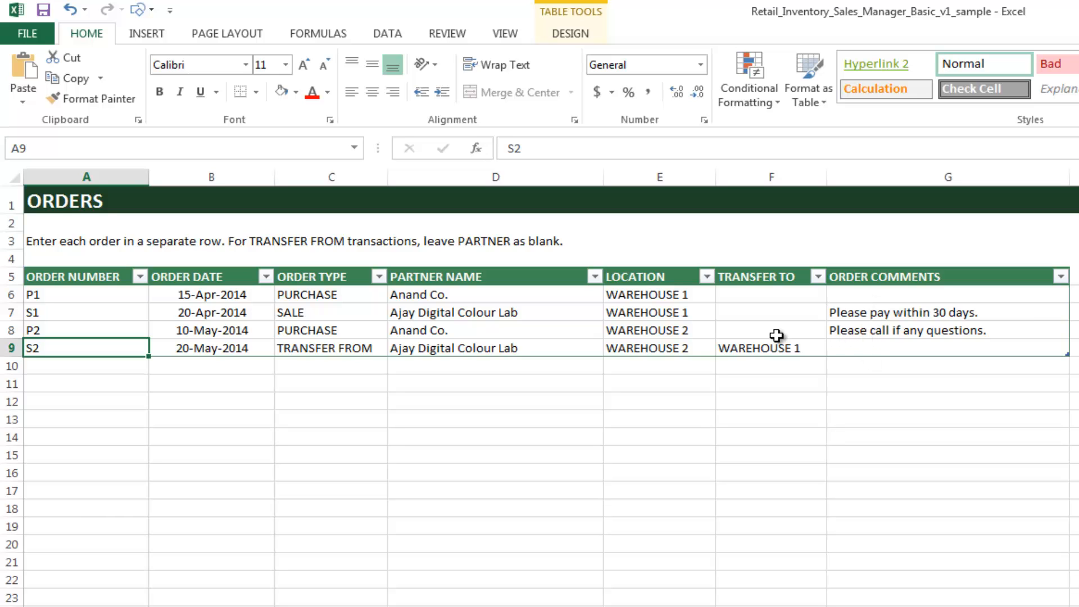
left_click(739, 349)
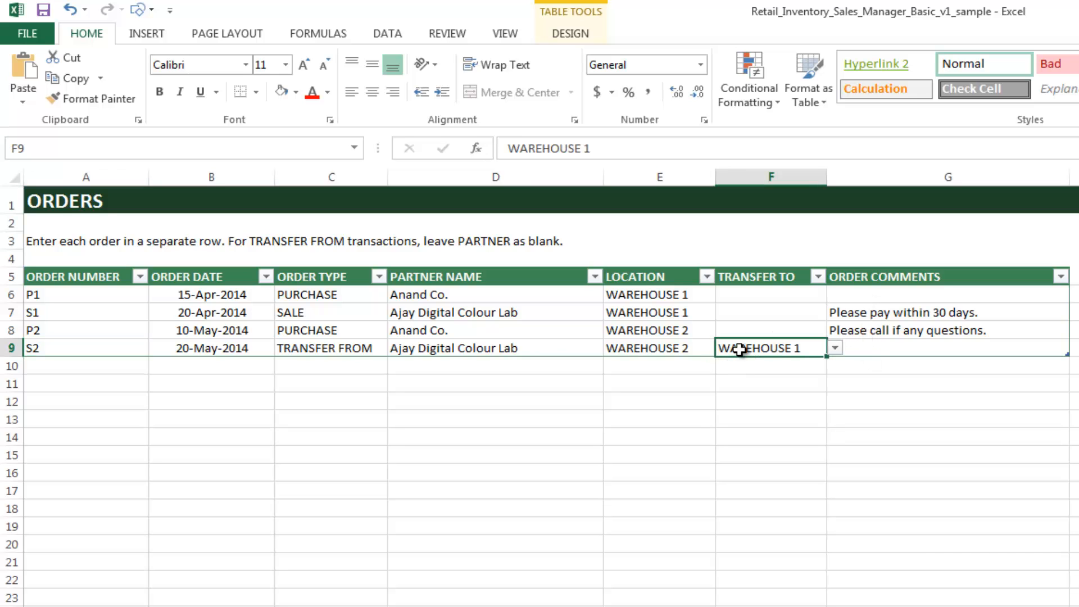
key("Delete")
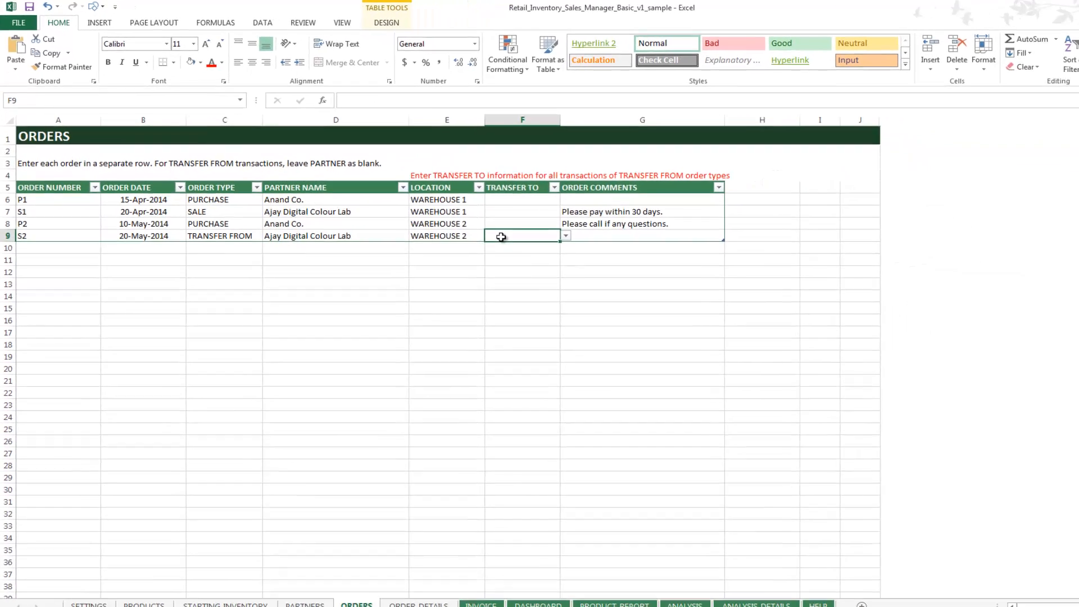
Set the order type of the order in row 9 to SALE
key("Left")
key("Left")
key("Left")
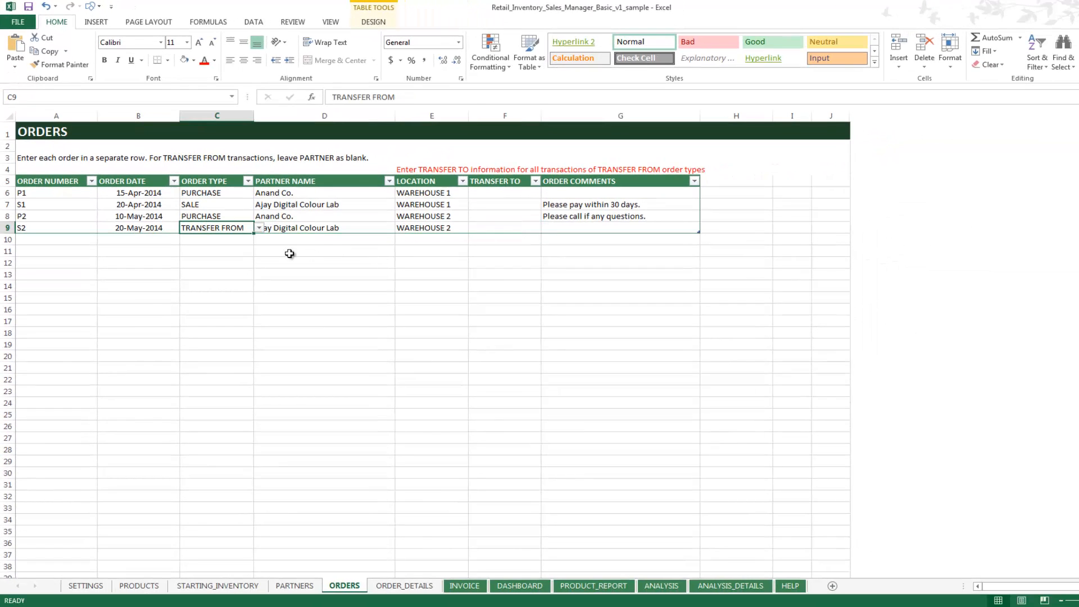
left_click(259, 228)
left_click(249, 247)
left_click(282, 285)
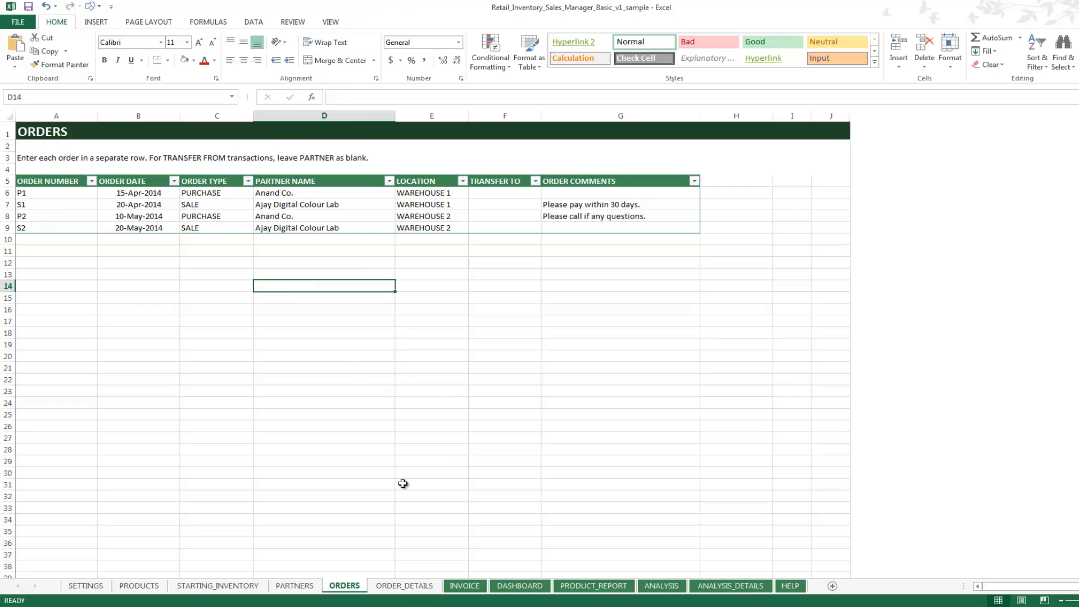
Compare the ORDER_DETAILS sheet with the ORDERS sheet and highlight the first purchase order's detail lines, from order number to unit price
left_click(420, 587)
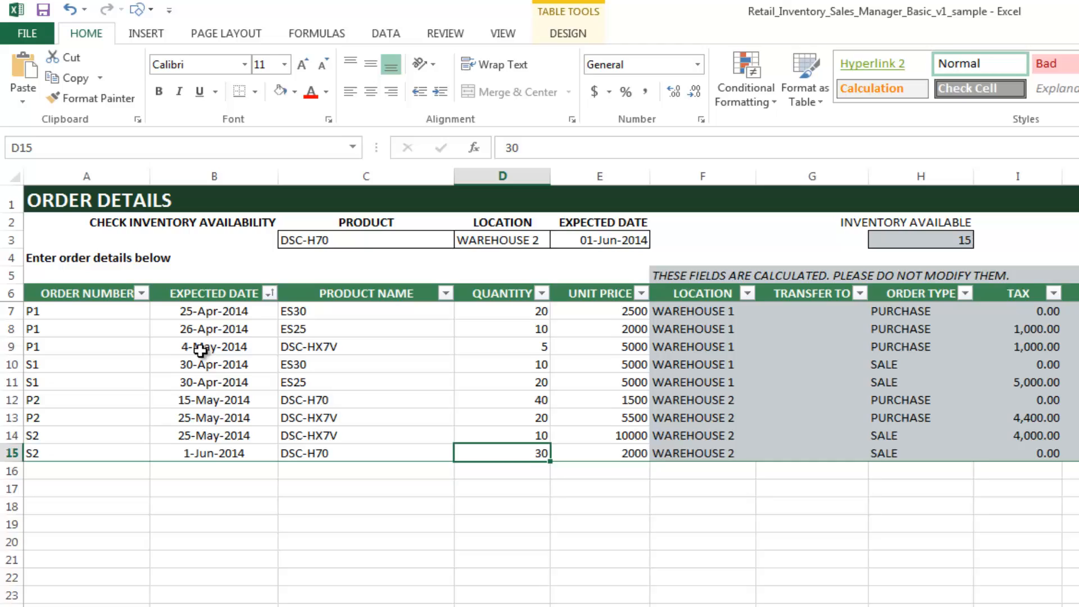
left_click(201, 349)
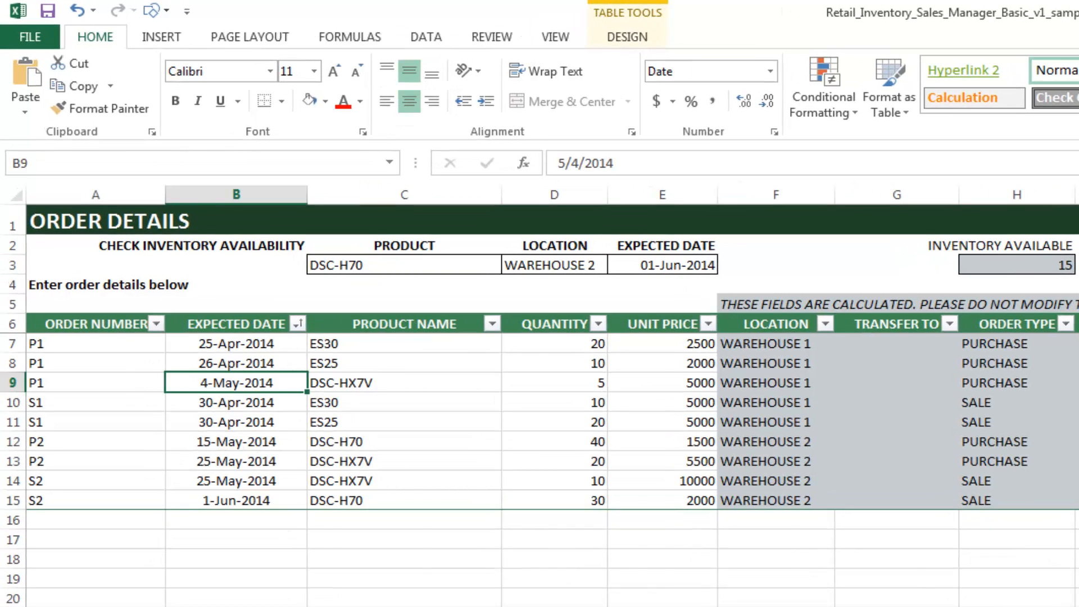
left_click(537, 606)
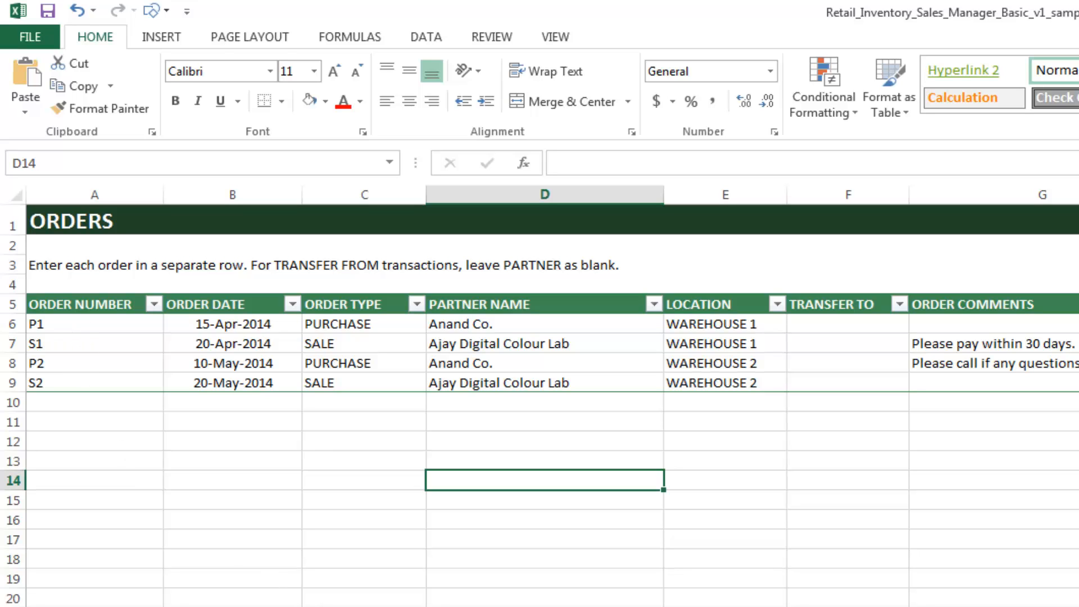
key("ctrl+Page_Down")
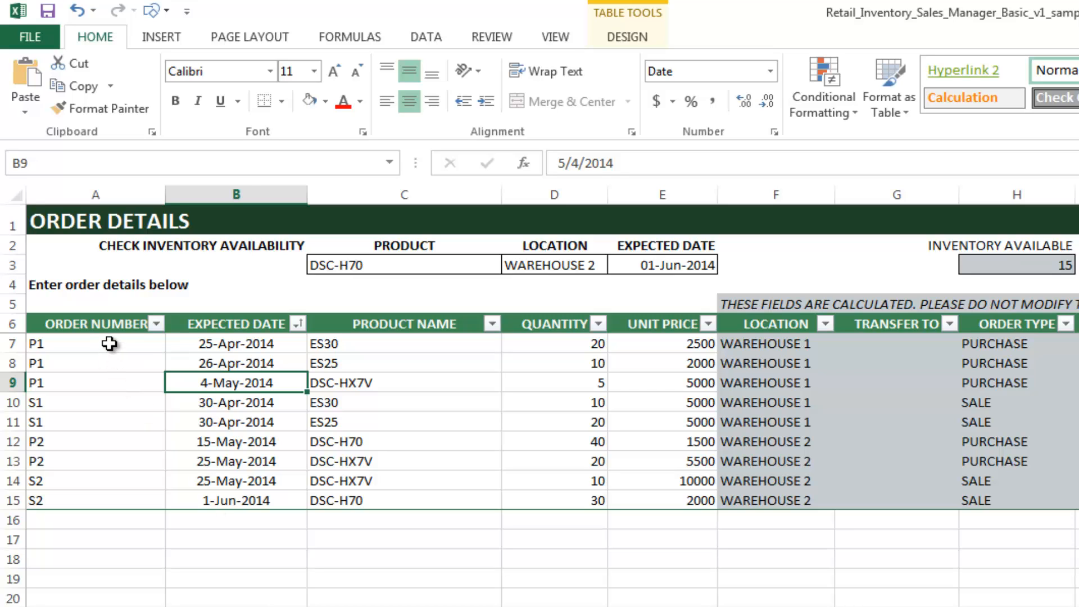
left_click_drag(109, 343, 671, 387)
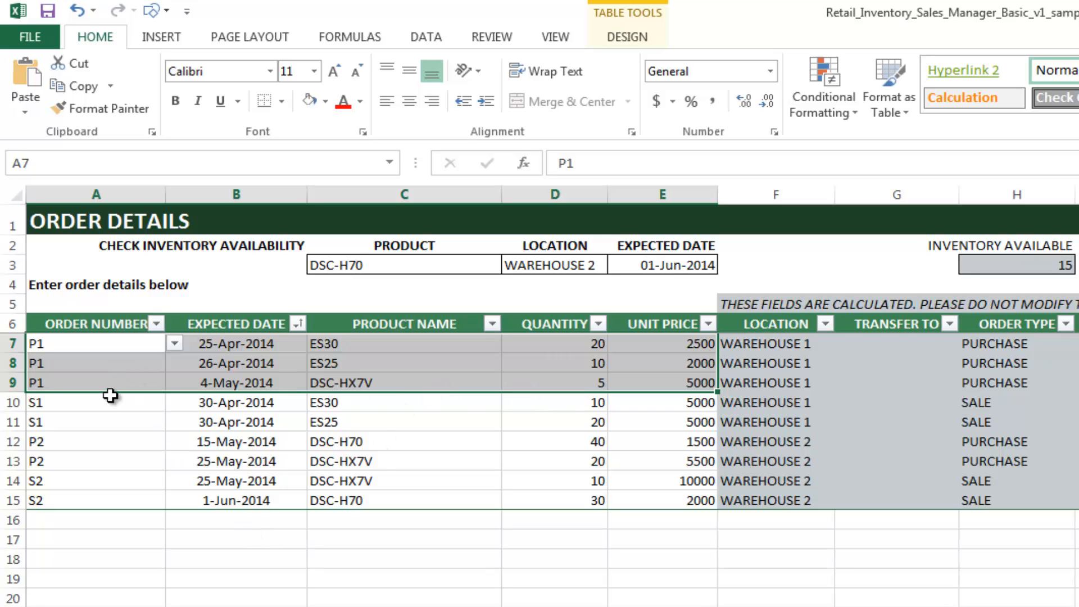
Examine the product name, quantity and unit price entries on the first purchase order's detail lines in rows 7 to 9
left_click(101, 349)
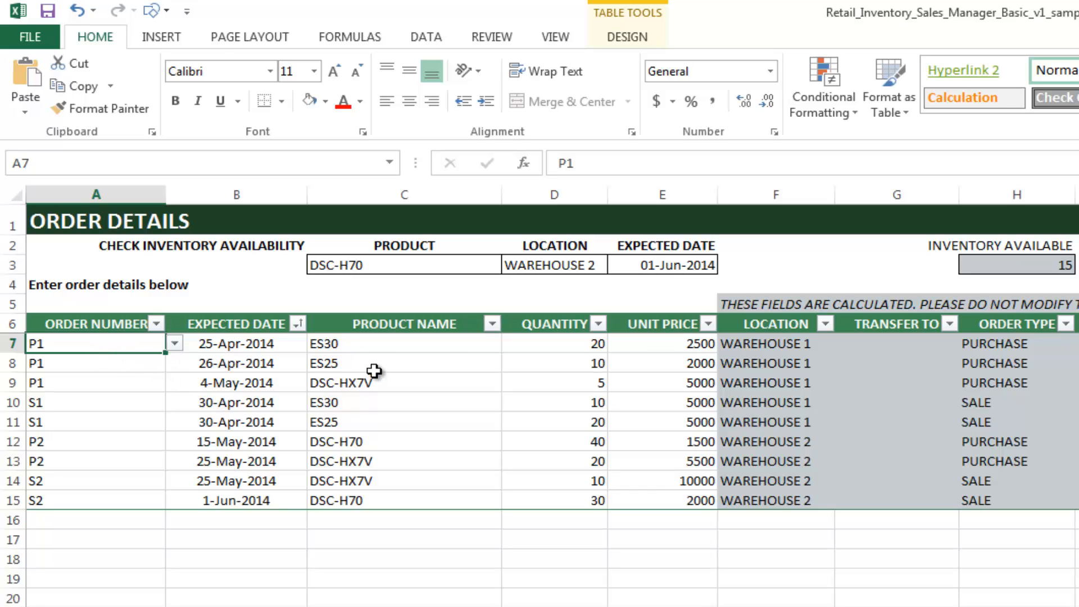
left_click(549, 344)
left_click(439, 348)
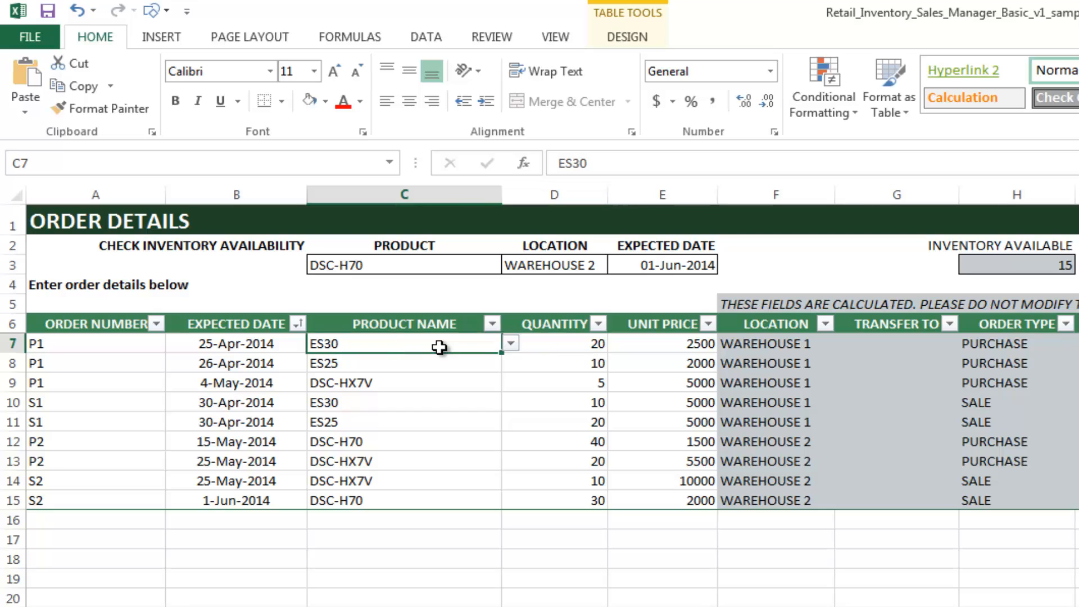
left_click(539, 364)
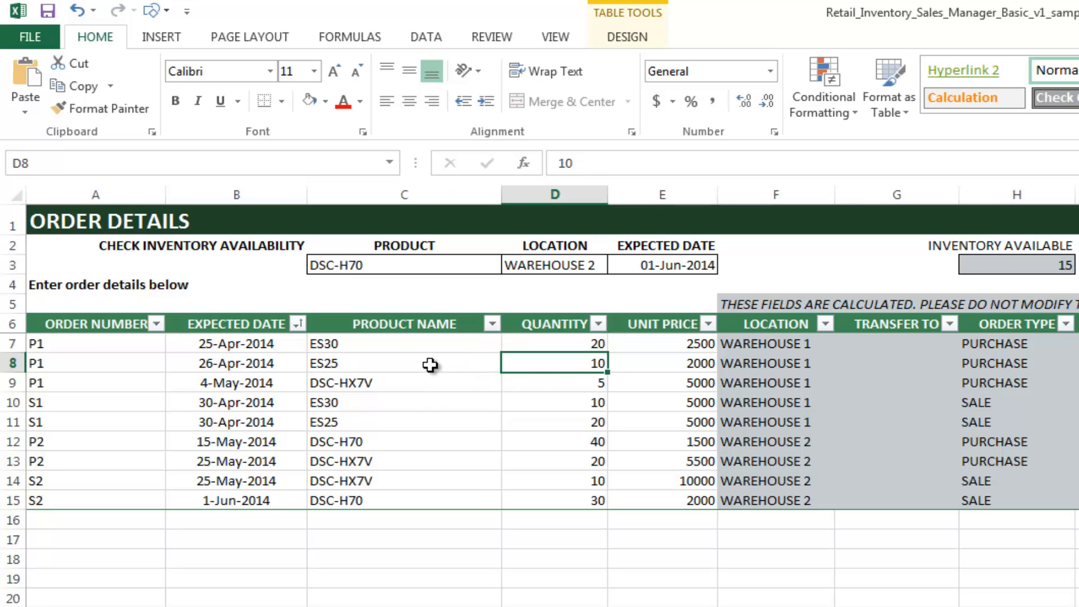
left_click(487, 368)
left_click(524, 388)
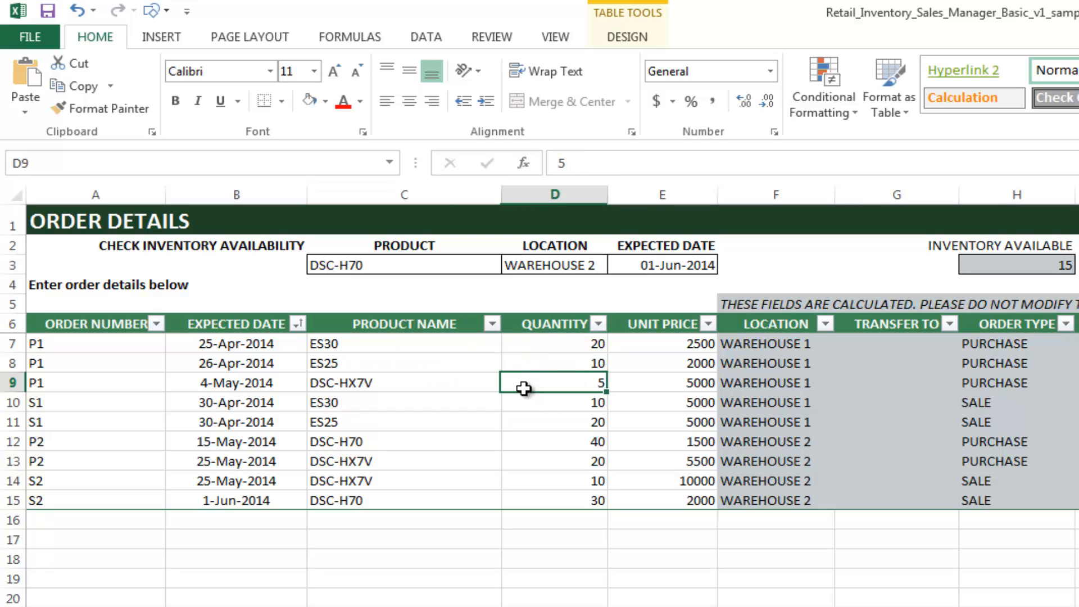
left_click(484, 384)
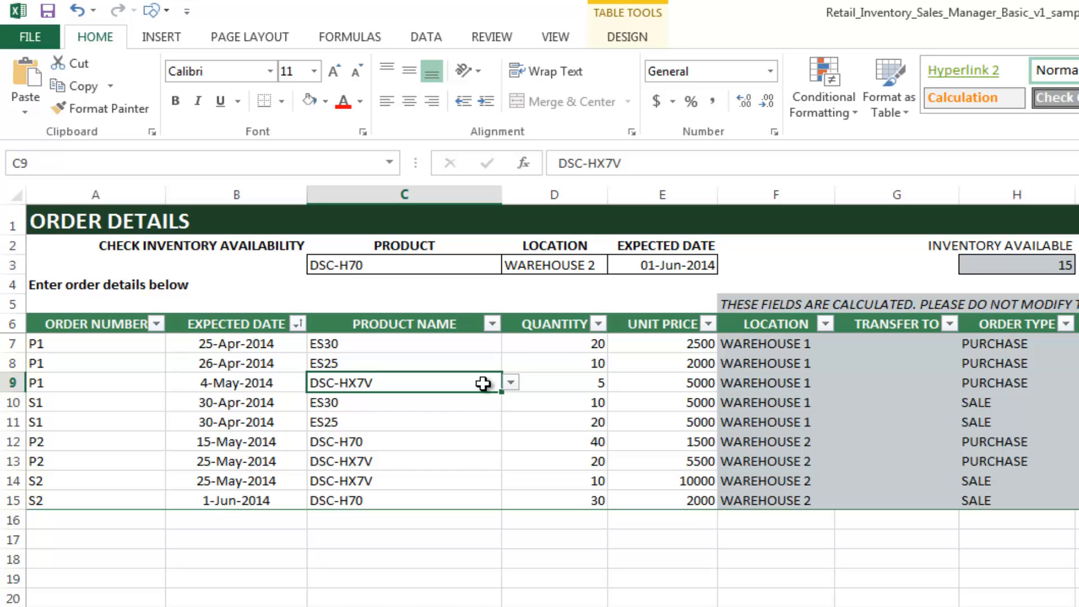
left_click(680, 351)
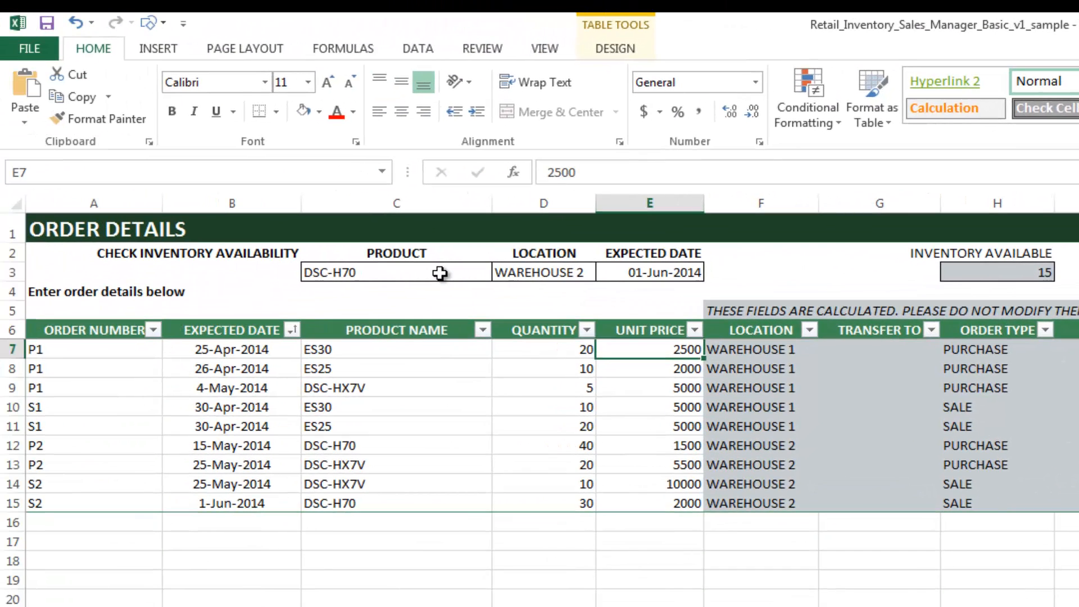
Inspect the product choices available for the inventory availability check above the order details table
left_click(440, 273)
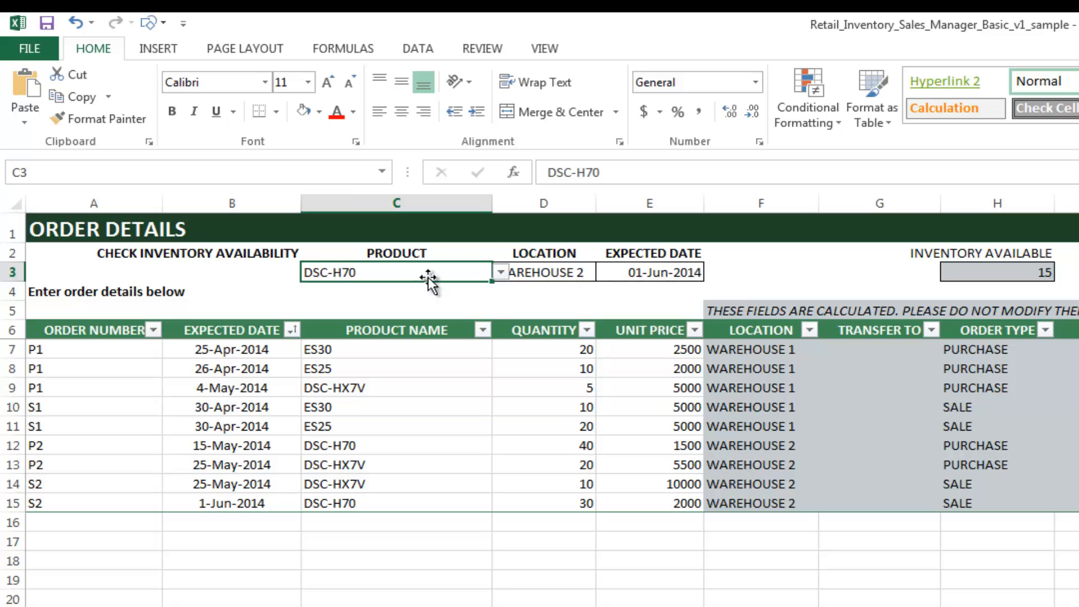
left_click(501, 274)
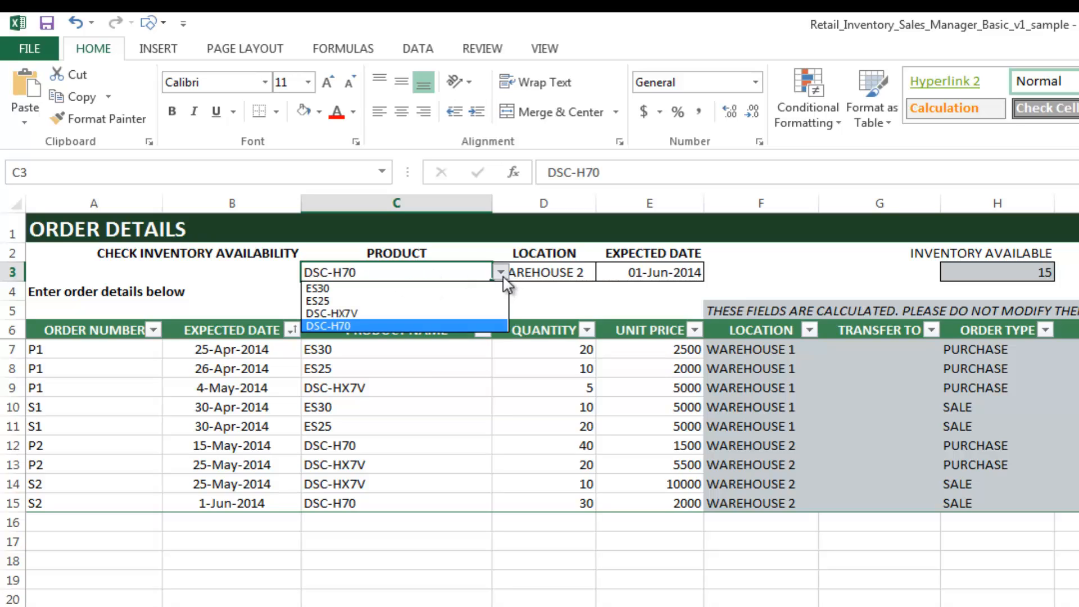
left_click(401, 268)
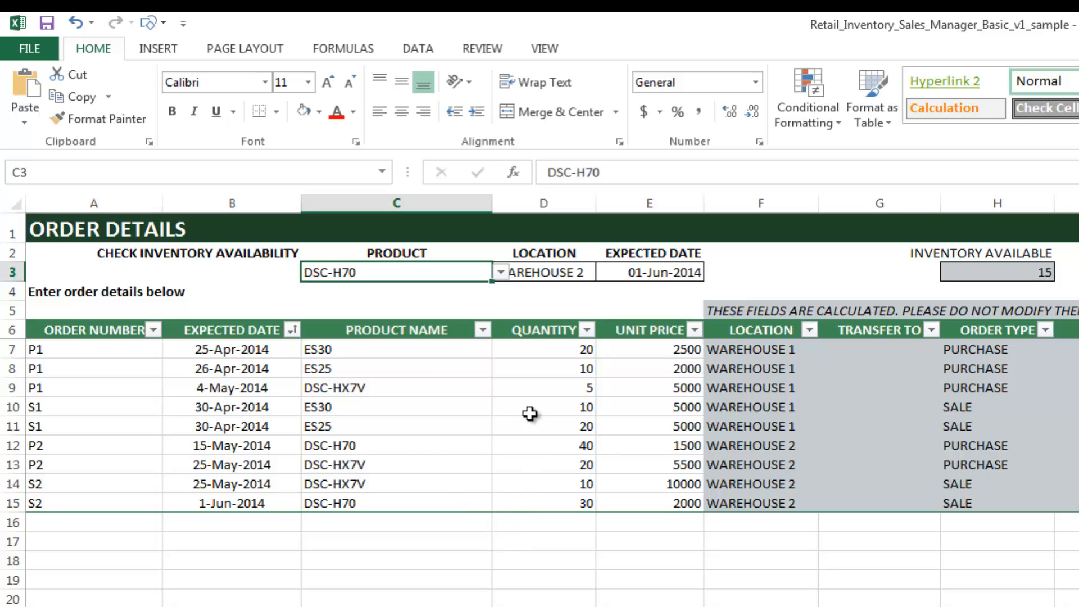
Set the expected date of the inventory availability check to 5/30/2014 and check the quantity of the last order line
left_click(647, 274)
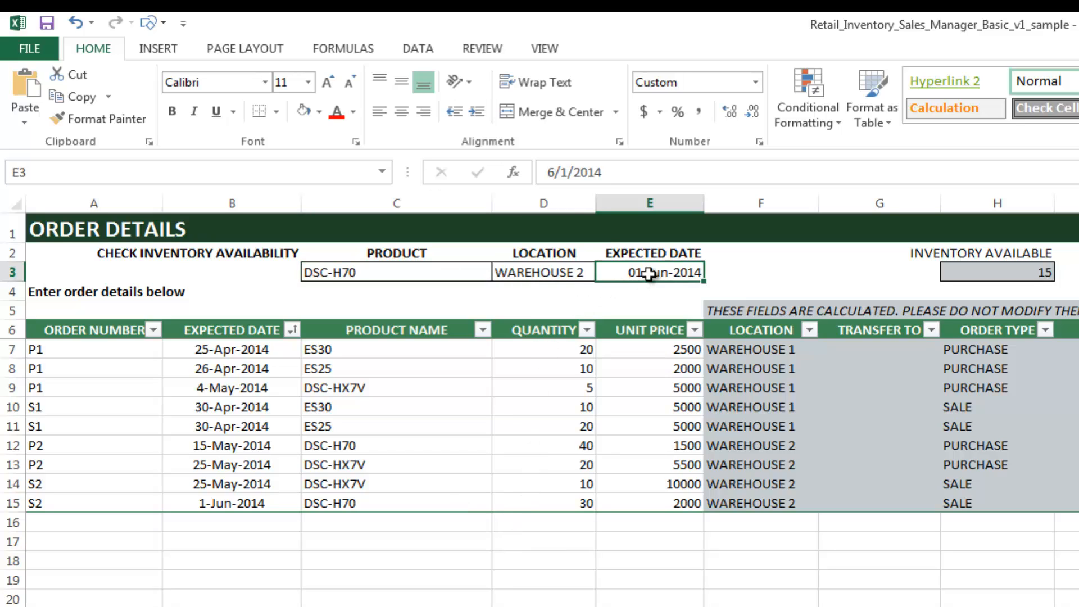
left_click(553, 179)
key("BackSpace")
type("5")
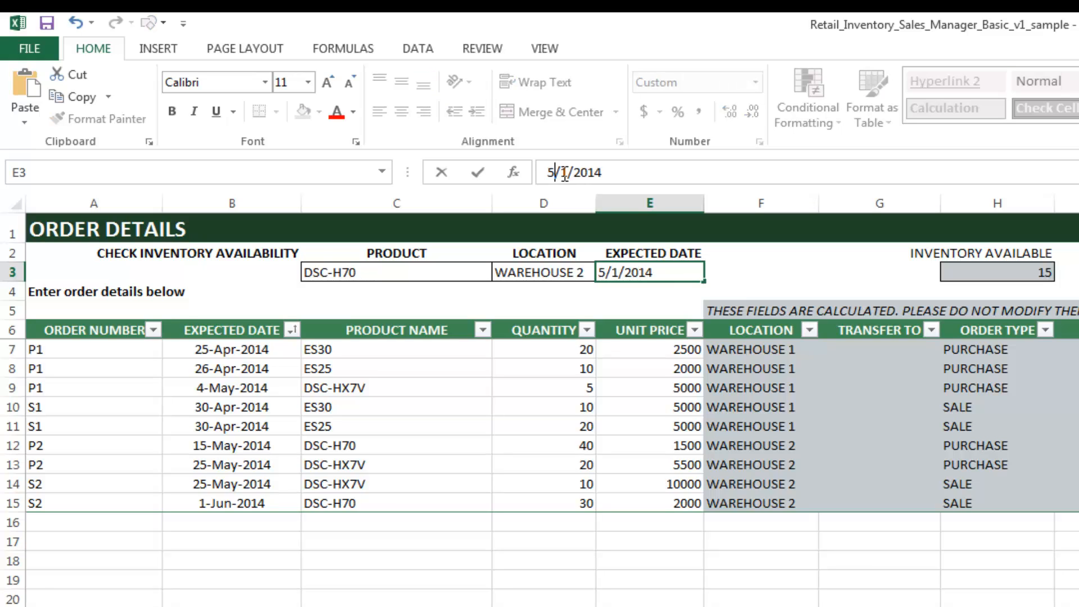
left_click(563, 173)
key("Delete")
type("30")
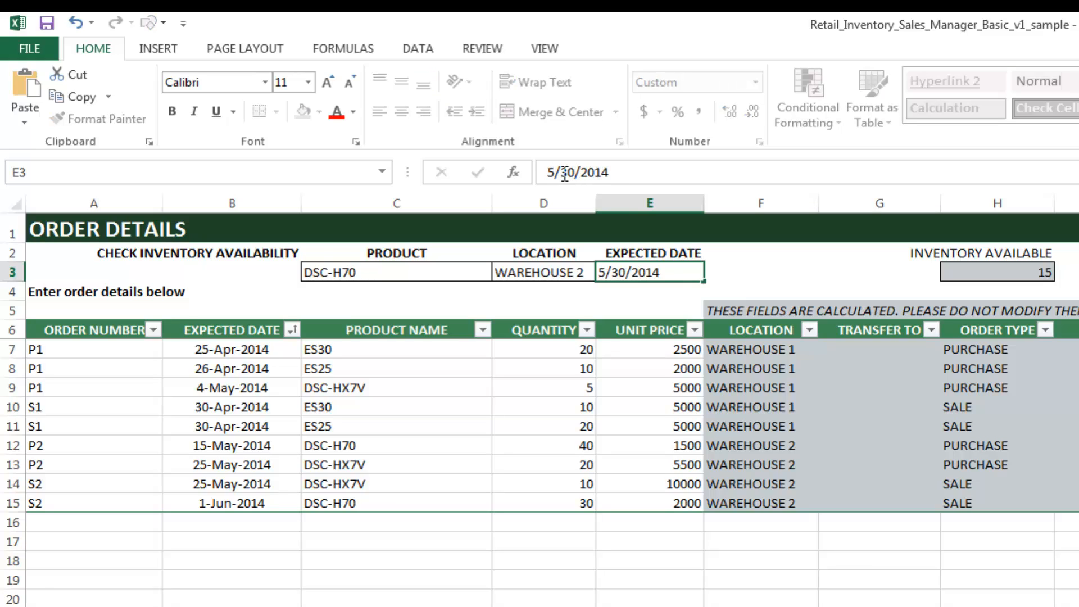
key("Return")
key("Up")
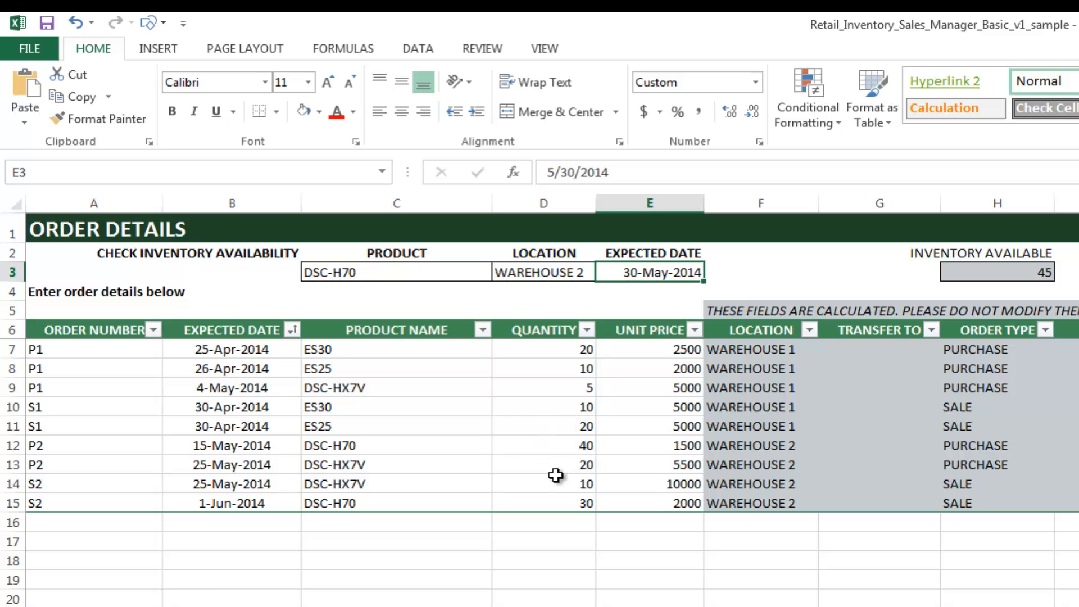
left_click(567, 500)
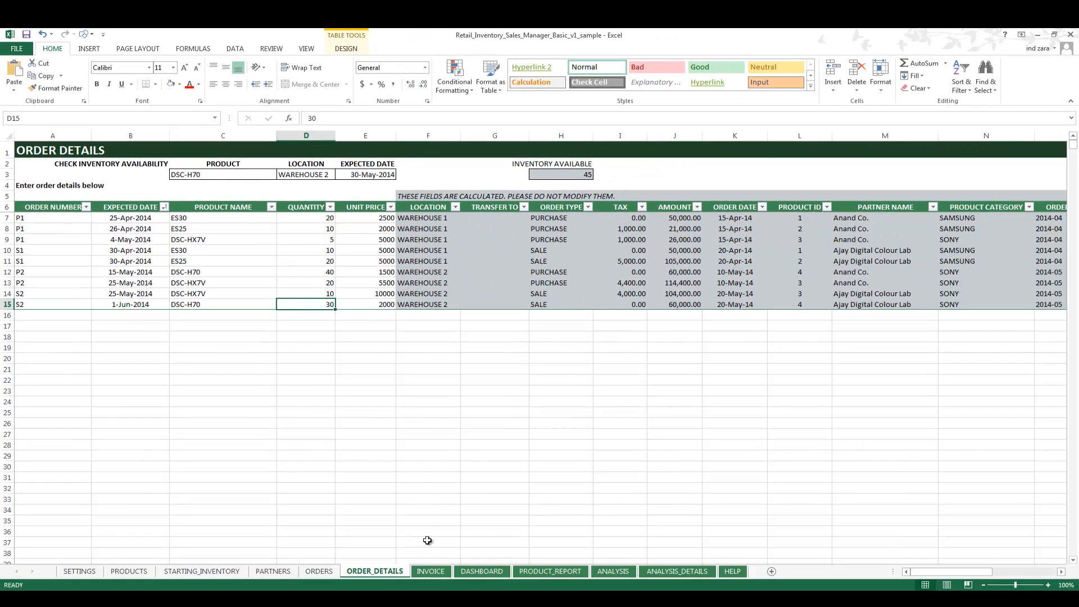
On the INVOICE sheet, enter the order number of the first purchase order, dated 15-Apr-2014
left_click(430, 571)
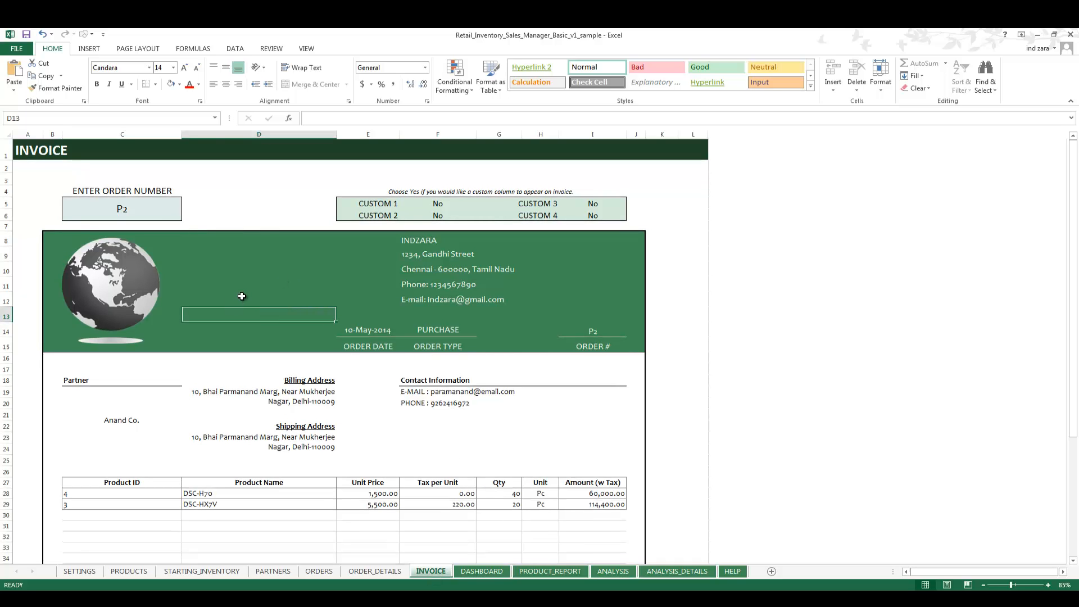
left_click(157, 209)
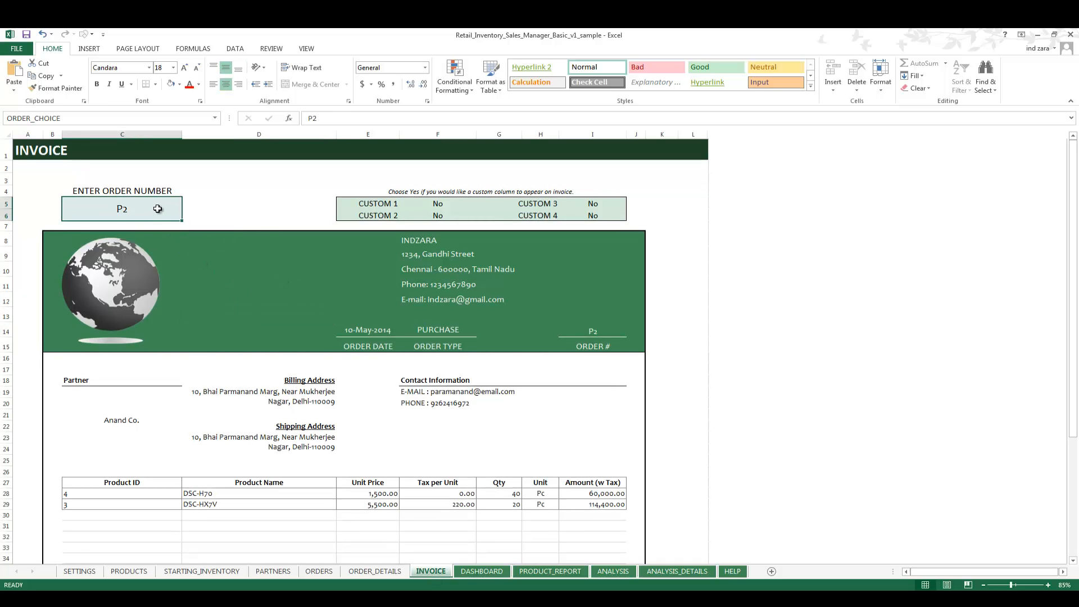
type("P")
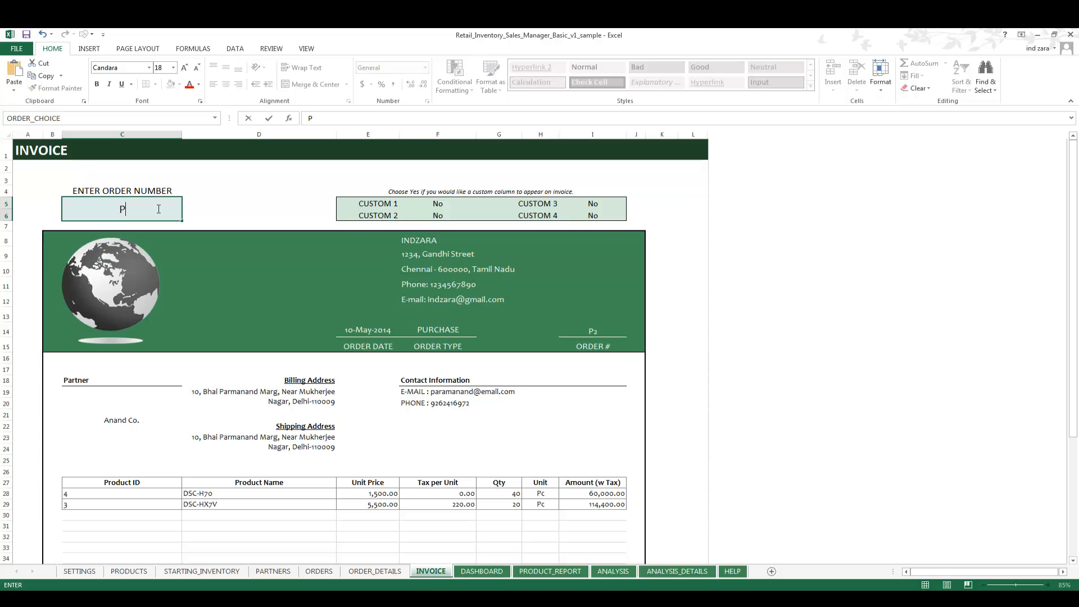
key("Return")
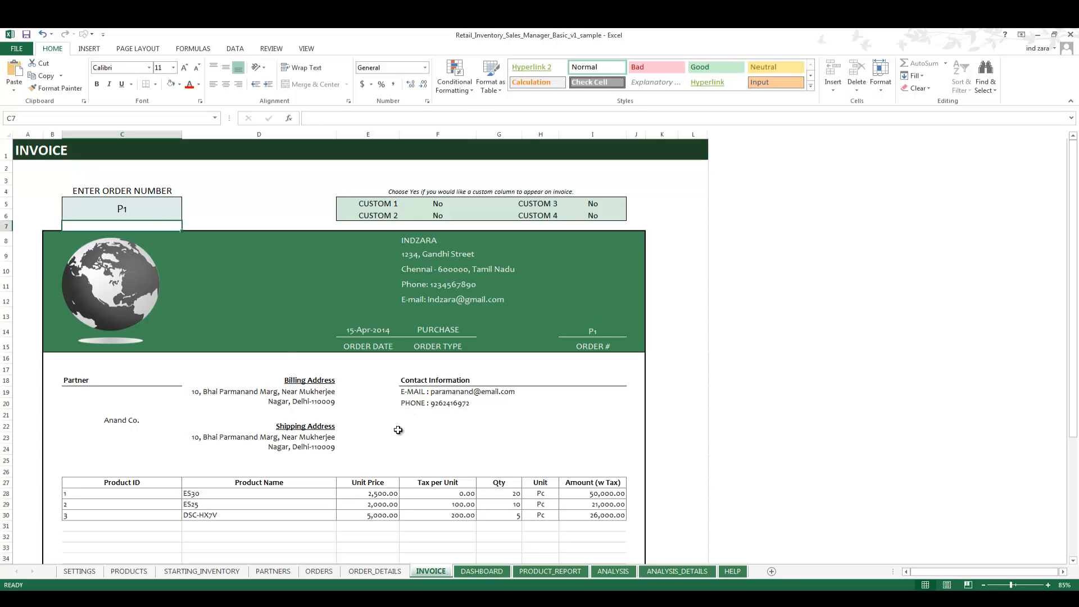
Review the purchase order's invoice from the product lines down to the tax and amount totals, comments and footer
scroll(398, 430, "down", 6)
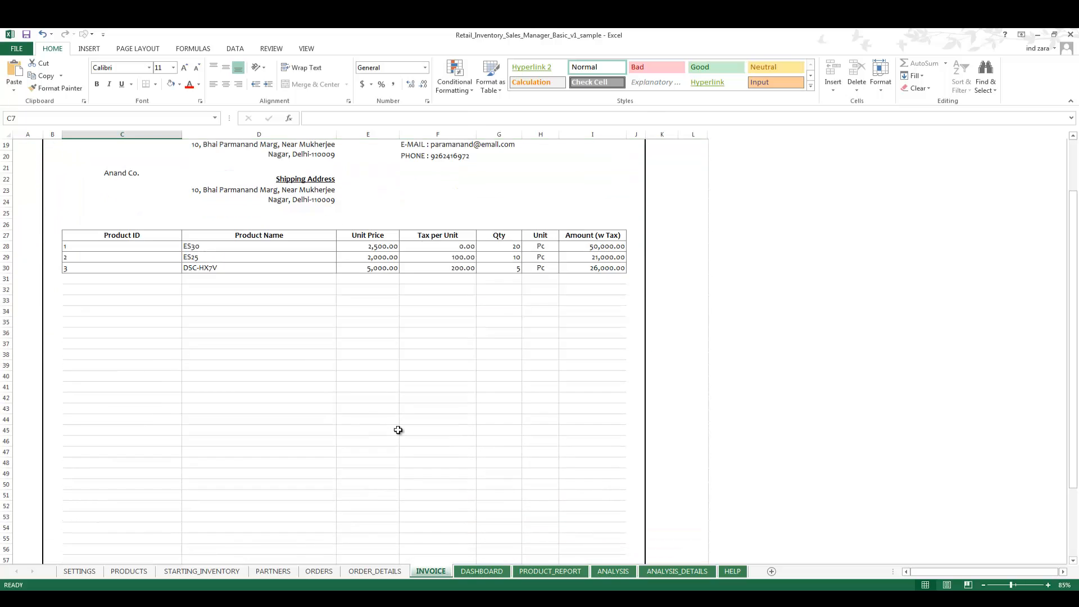
scroll(398, 430, "down", 3)
scroll(398, 430, "up", 2)
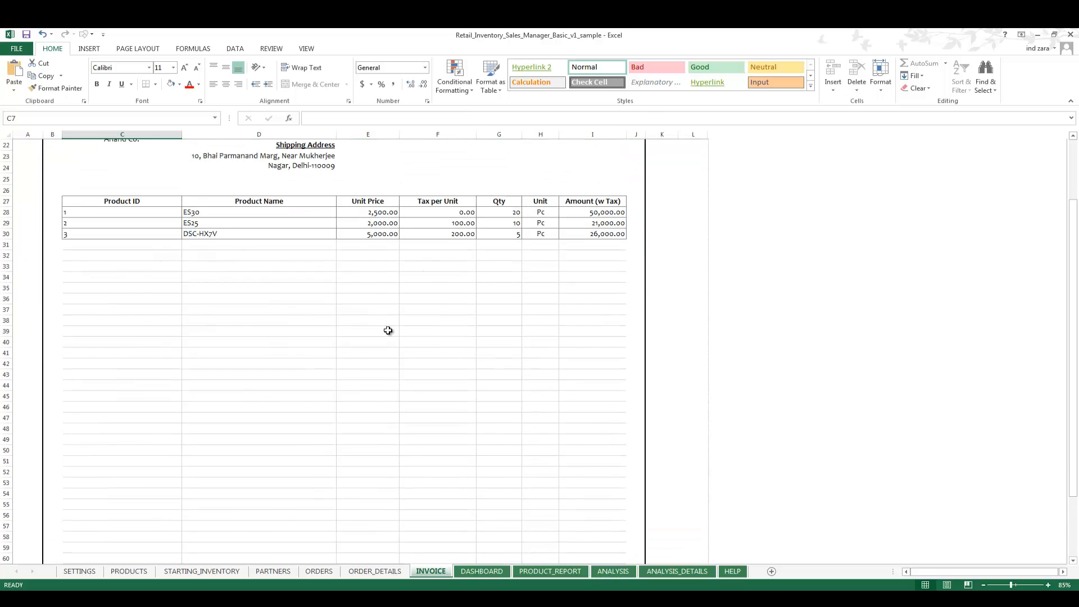
scroll(388, 330, "down", 6)
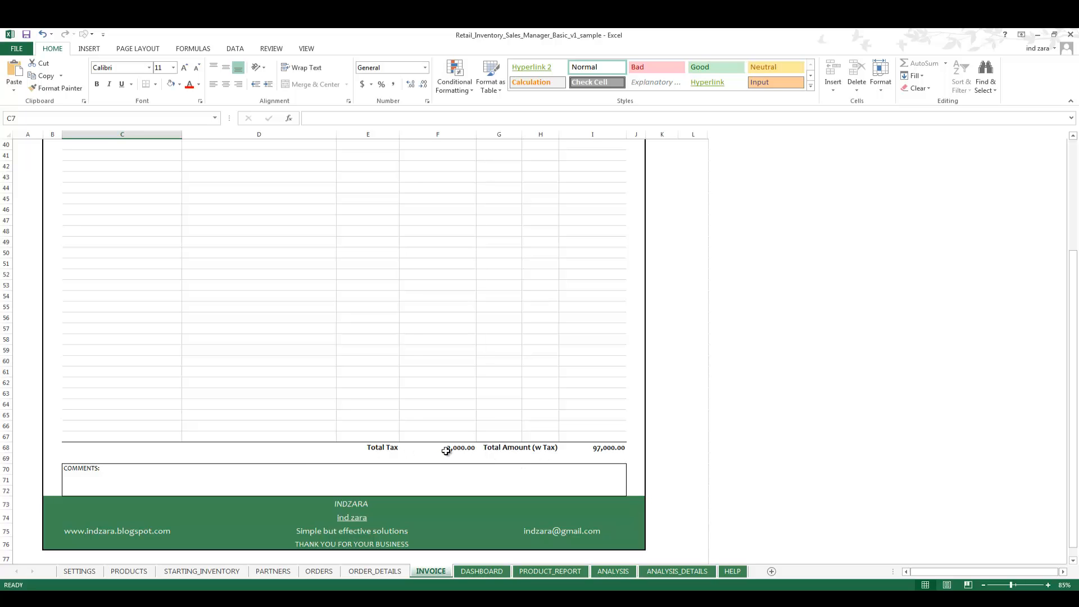
scroll(446, 450, "down", 2)
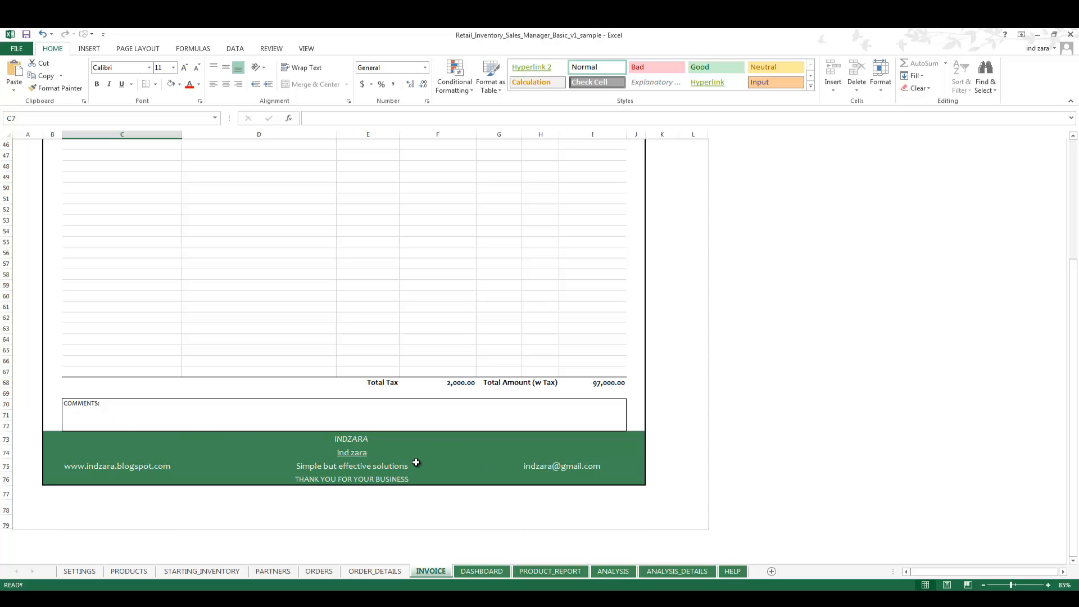
scroll(415, 462, "up", 13)
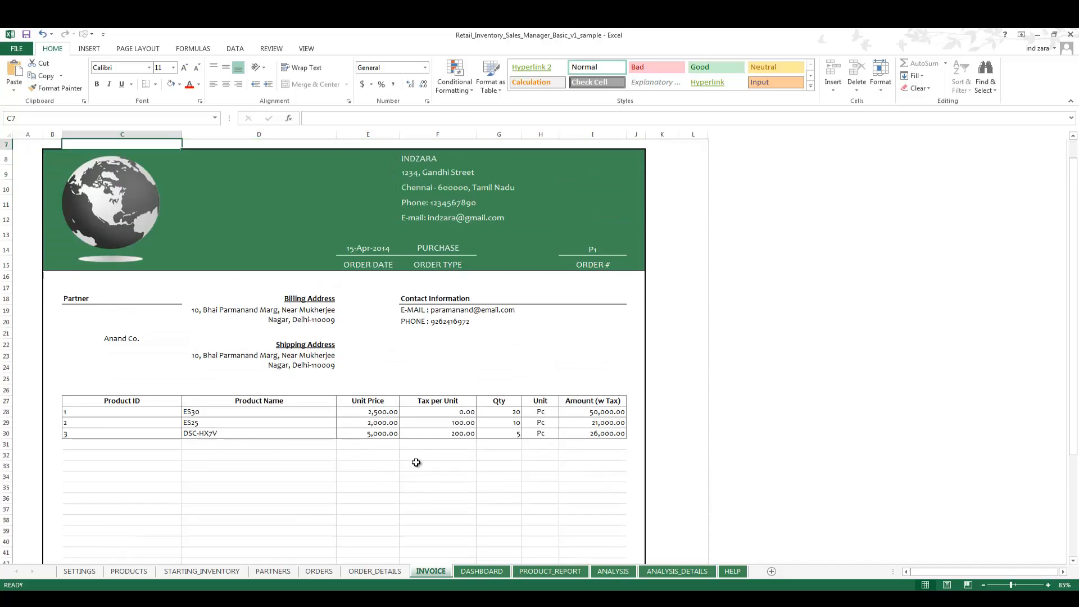
scroll(416, 462, "up", 2)
Switch the invoice to the first sale order, dated 20-Apr-2014, by entering its order number
left_click(143, 213)
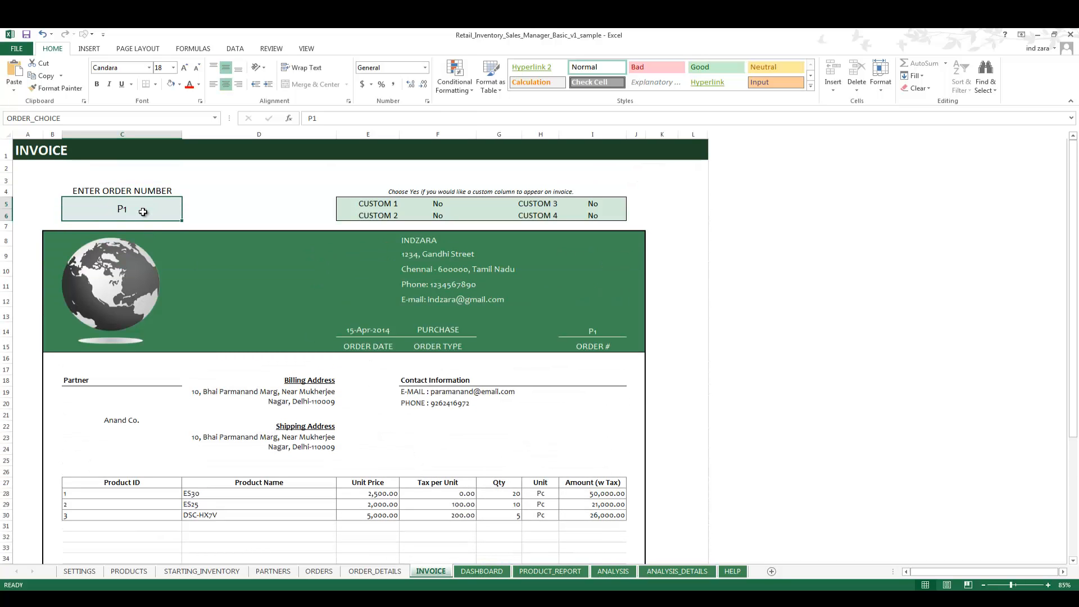
type("S1")
key("Return")
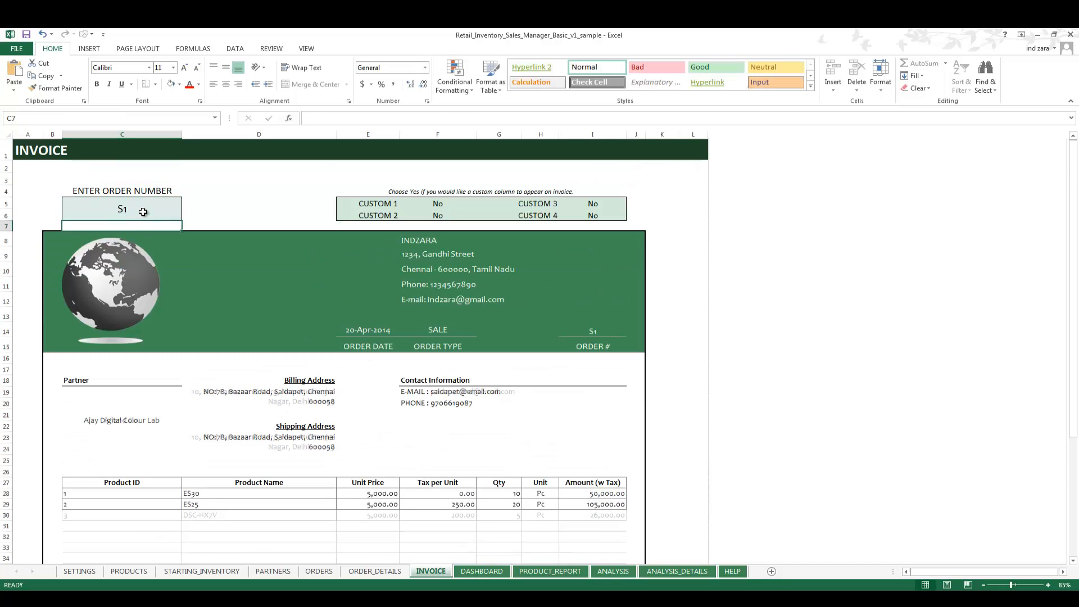
left_click(145, 216)
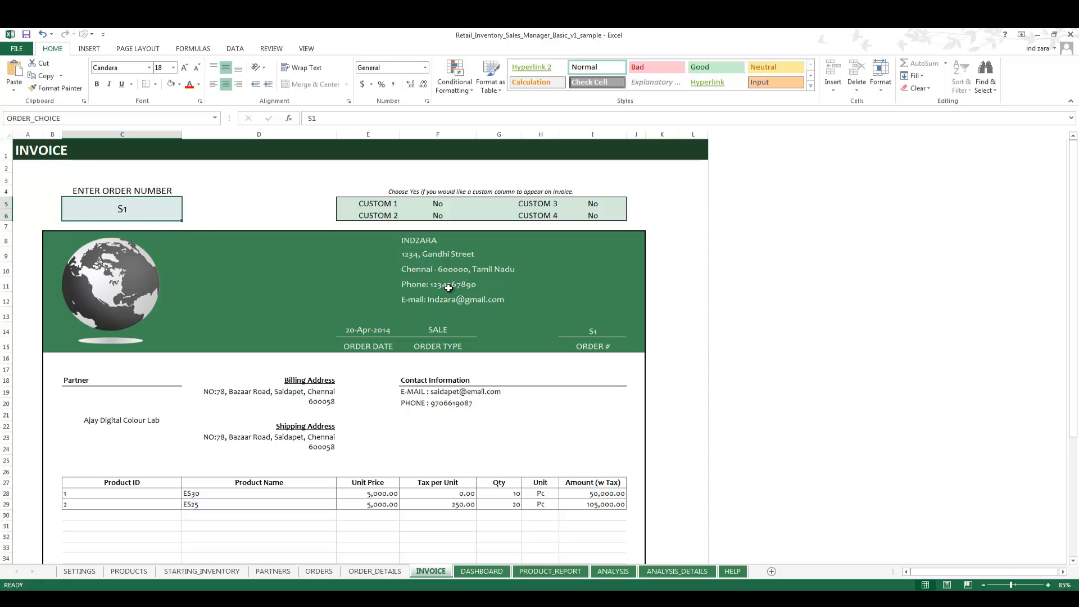
Set CUSTOM 1 to Yes so that the custom column appears on the invoice
left_click(424, 209)
left_click(481, 203)
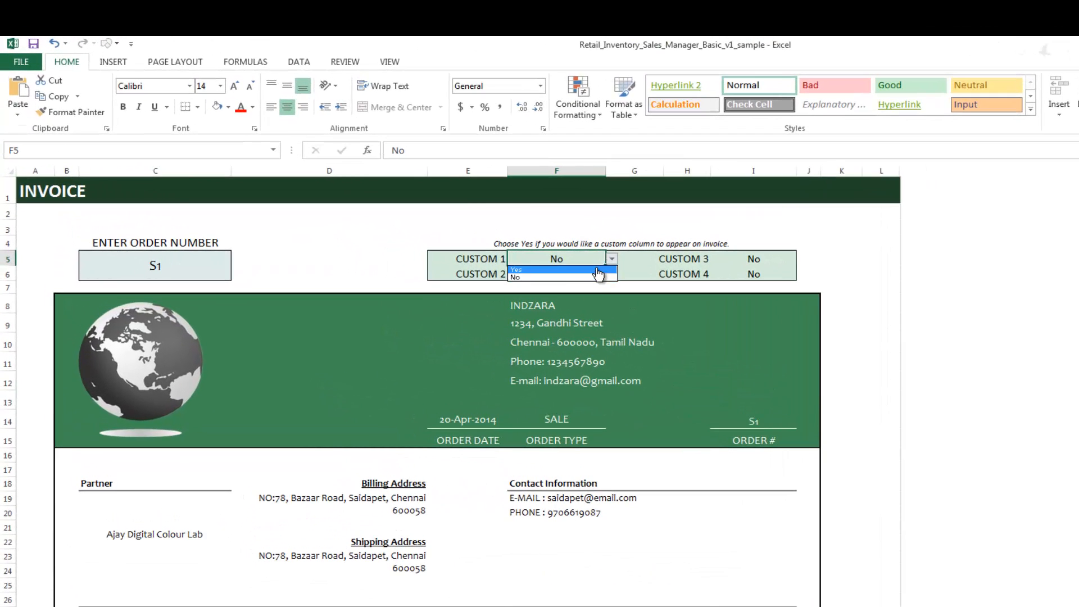
left_click(598, 270)
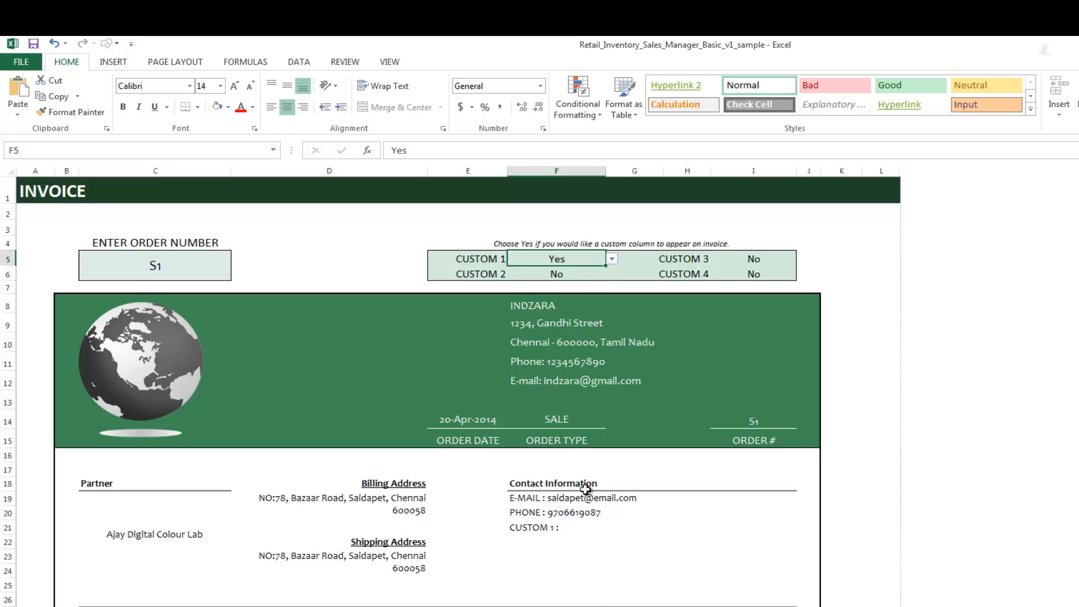
Set CUSTOM 1 to No so that the custom column is left off the invoice
left_click(611, 260)
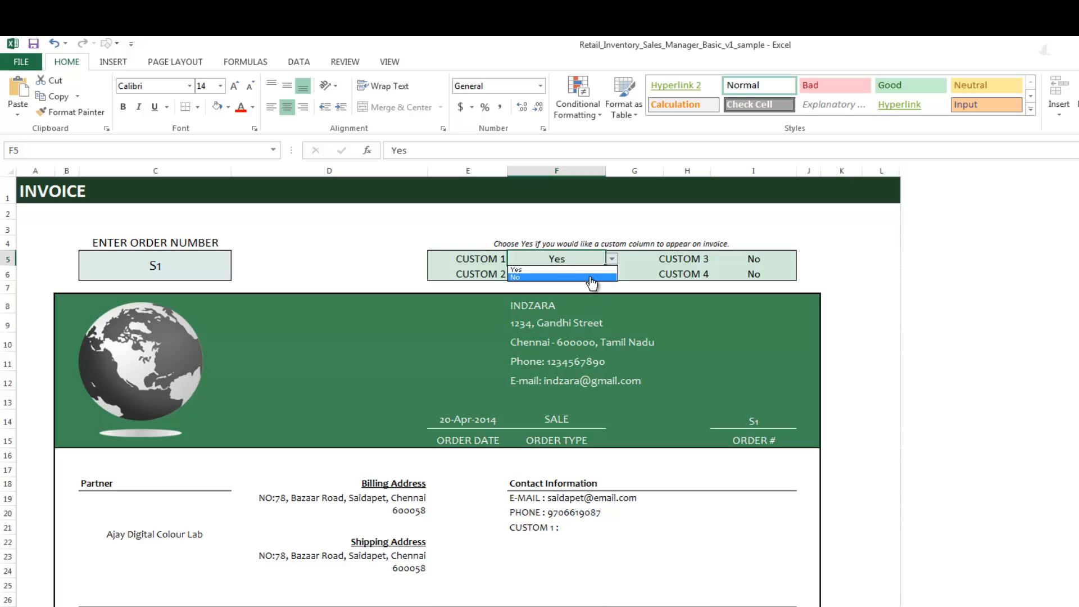
left_click(592, 277)
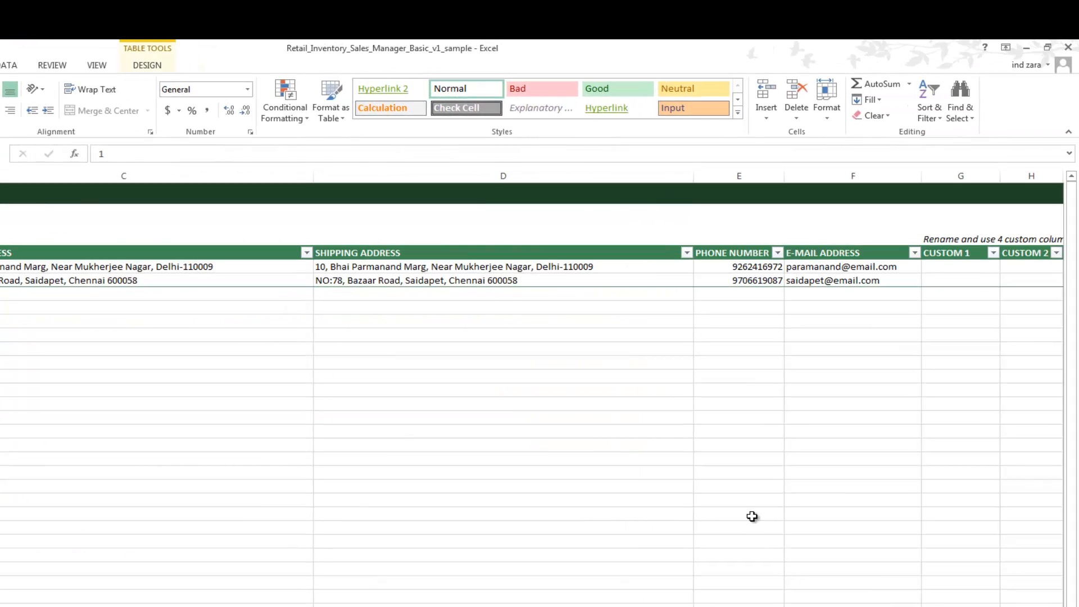
Look over the CUSTOM 1 to CUSTOM 4 columns of the first partner on the PARTNERS sheet and return to the INVOICE sheet
left_click(949, 268)
key("Tab")
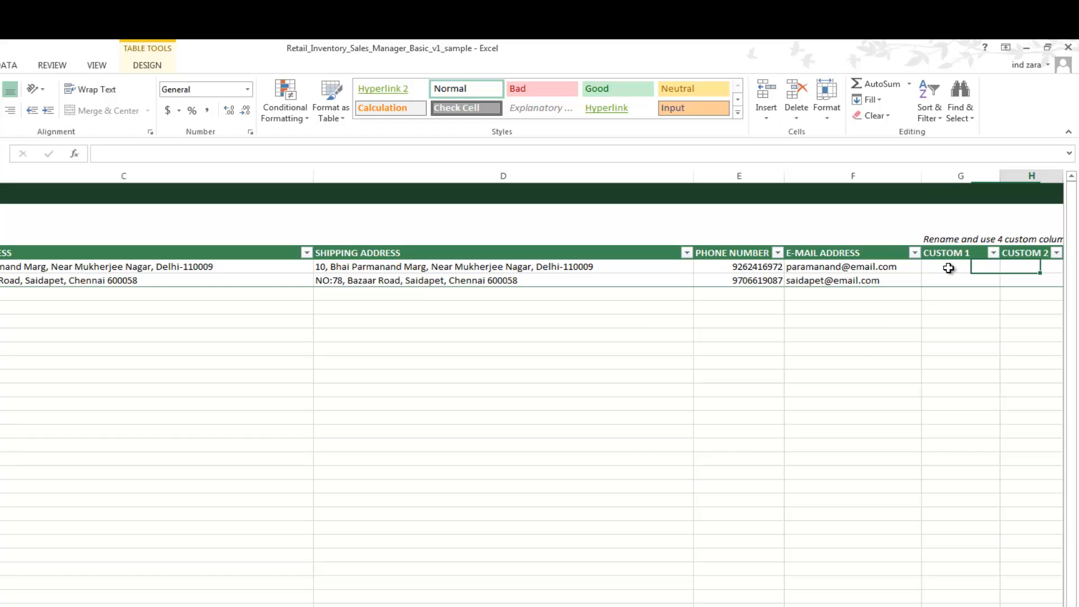
key("Tab")
key("Tab")
key("Left")
key("Left")
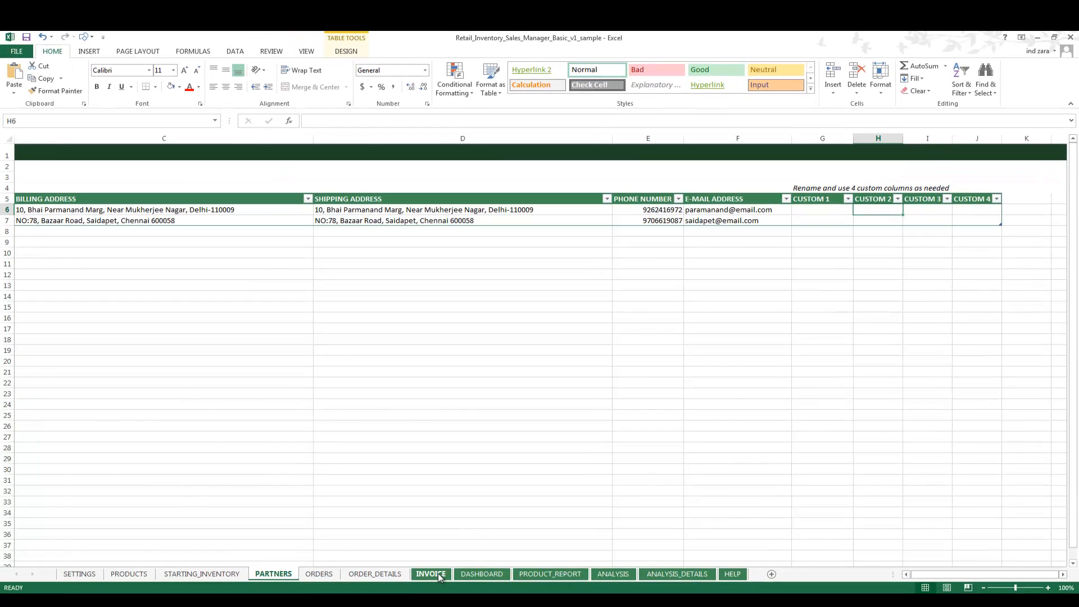
left_click(446, 573)
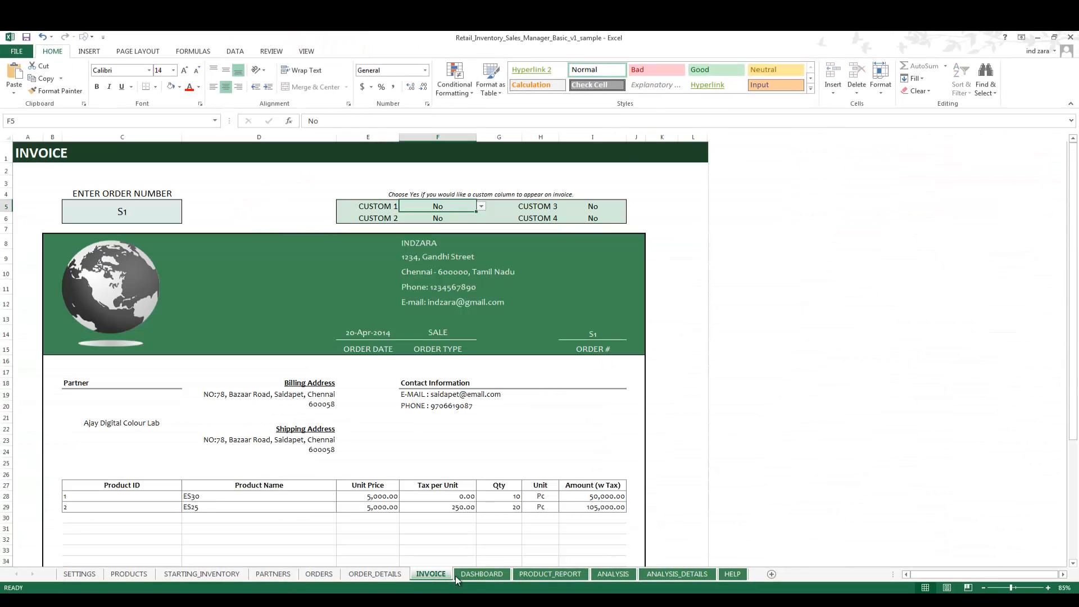
Refresh the workbook's data from the DASHBOARD sheet so the inventory figures are up to date
left_click(466, 574)
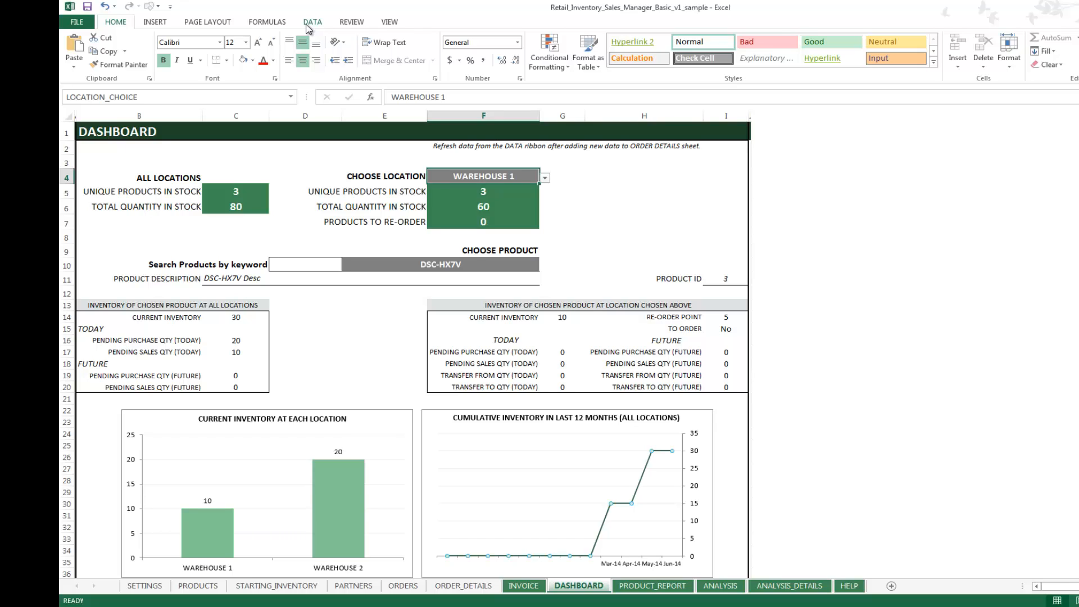
left_click(312, 22)
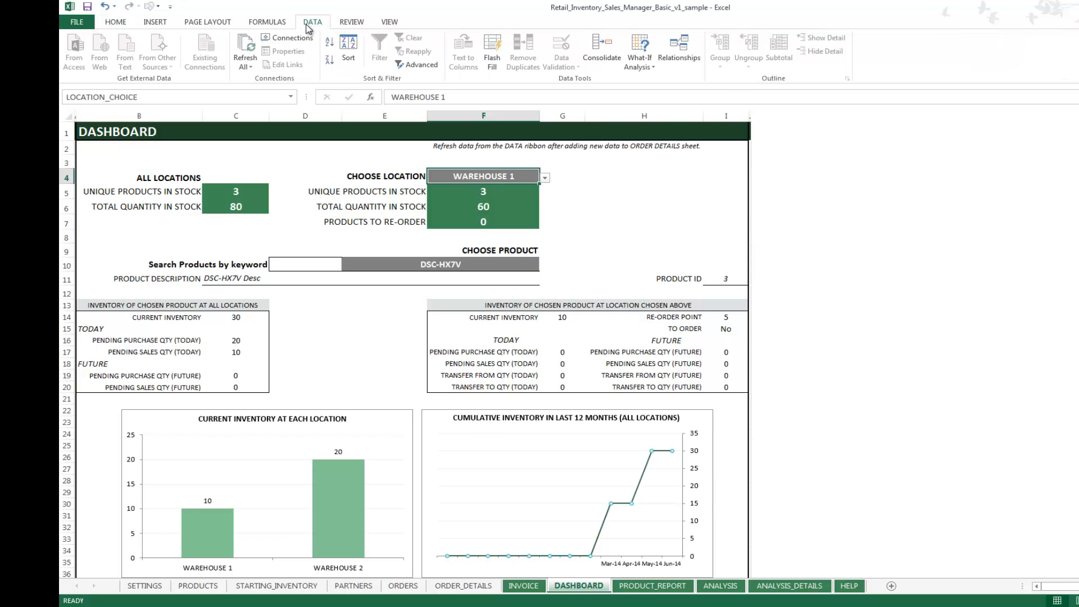
left_click(248, 54)
left_click(224, 194)
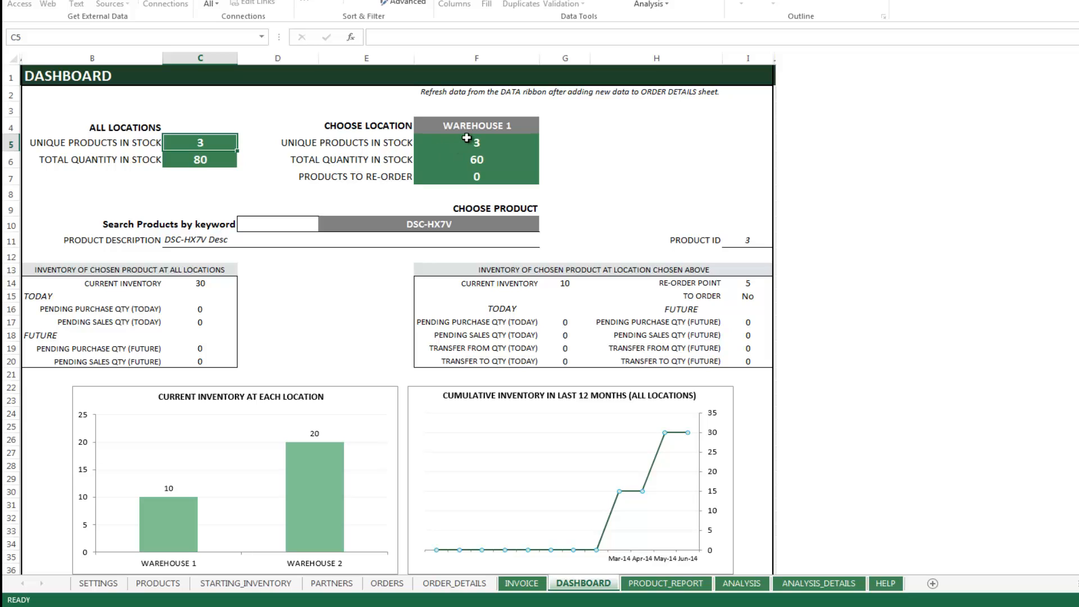
Choose WAREHOUSE 2 as the dashboard location and check its unique products, total quantity and products to re-order
left_click(529, 131)
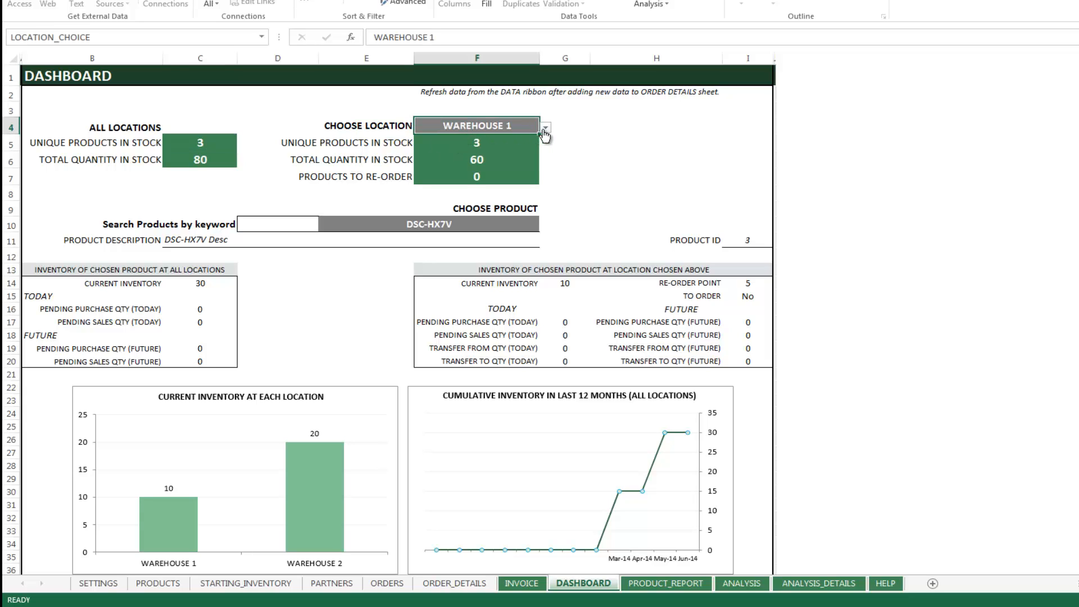
left_click(544, 130)
left_click(532, 149)
left_click(462, 149)
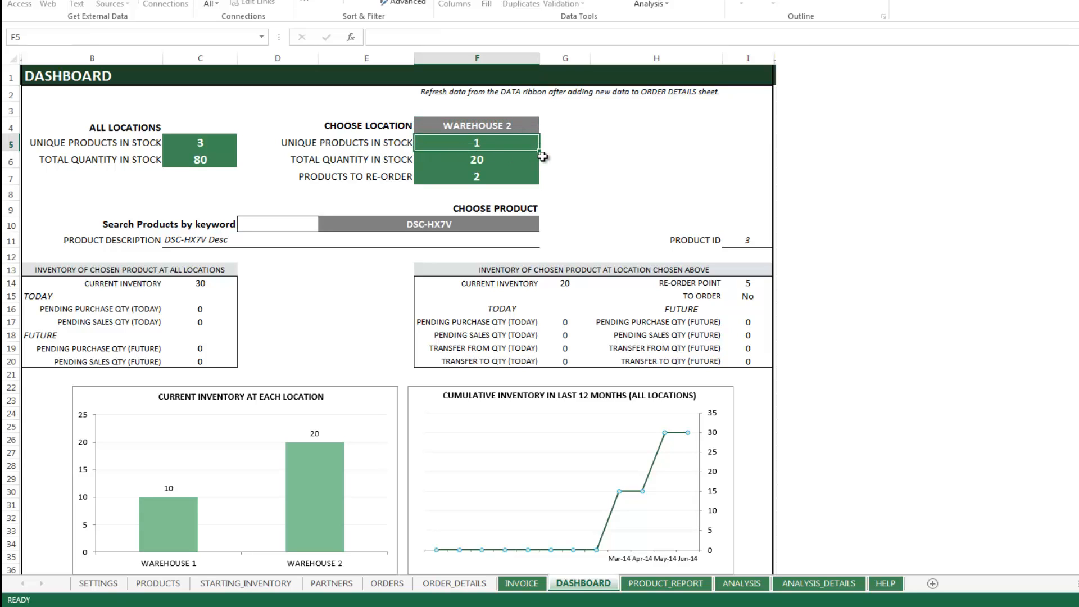
left_click(467, 162)
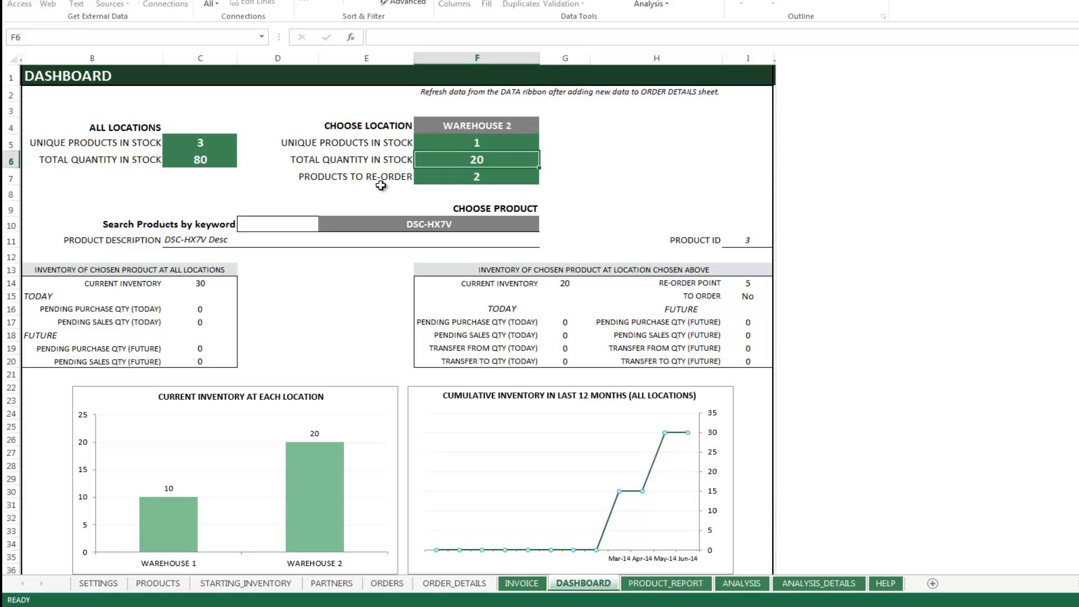
left_click(479, 177)
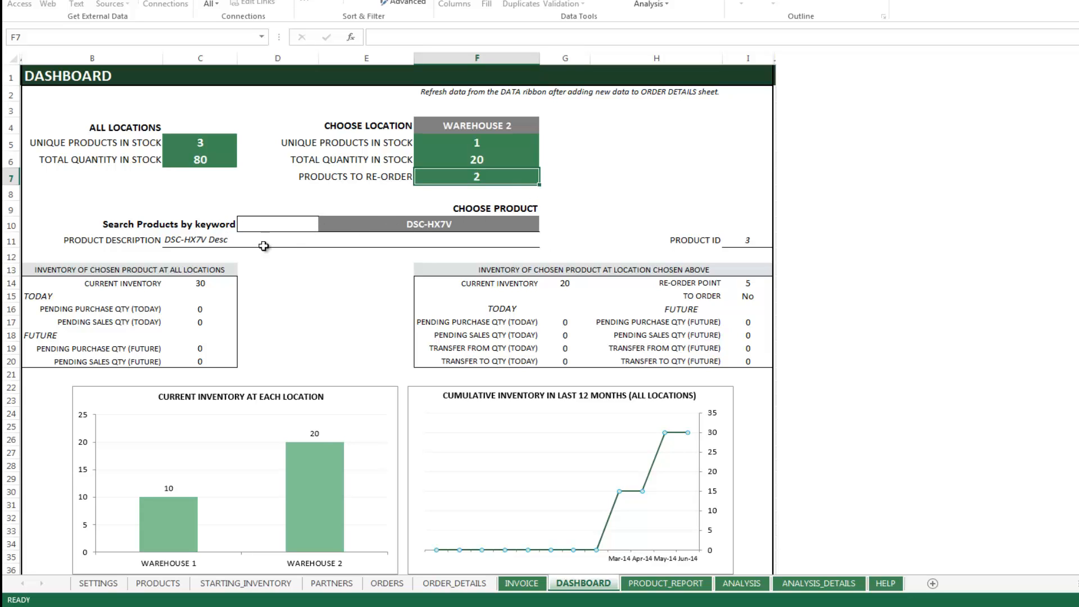
Choose product ES30 on the dashboard and examine its inventory by location and its cumulative inventory over the last 12 months
left_click(506, 228)
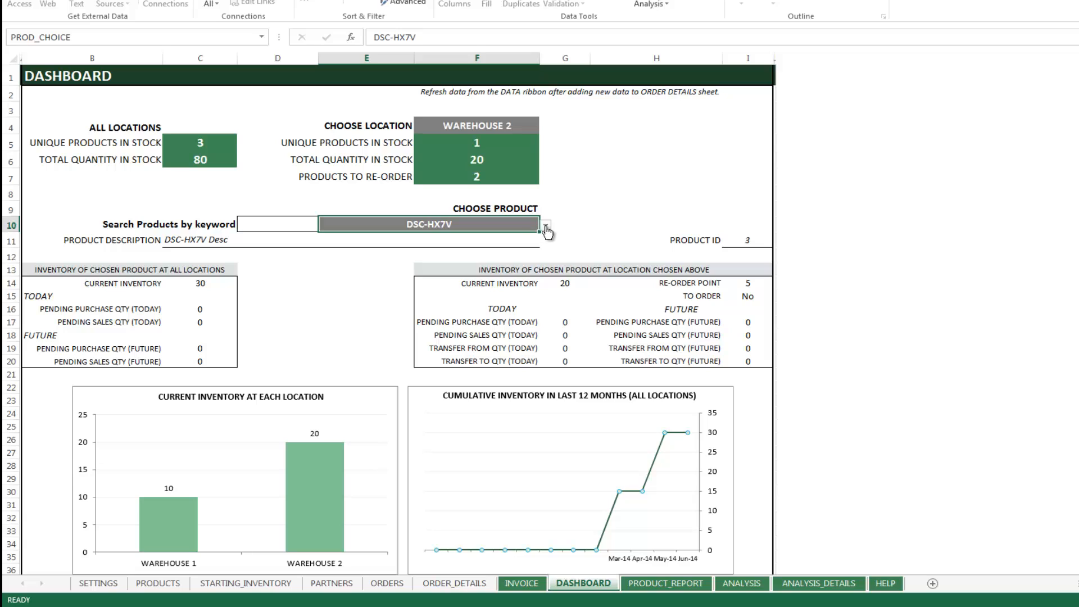
left_click(546, 226)
left_click(512, 237)
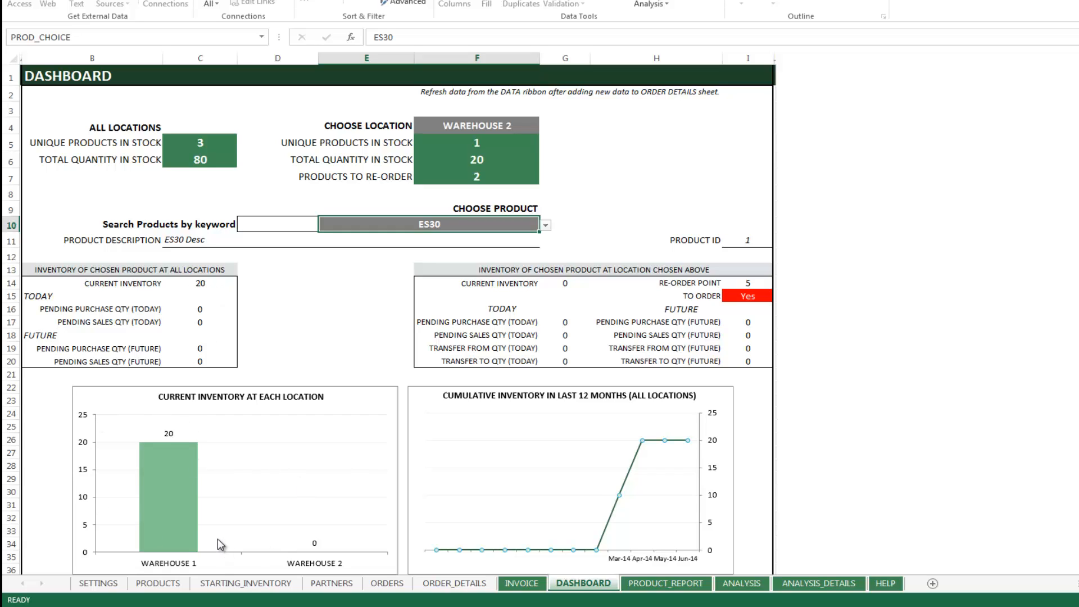
mouse_move(163, 542)
mouse_move(690, 442)
mouse_move(619, 496)
mouse_move(642, 443)
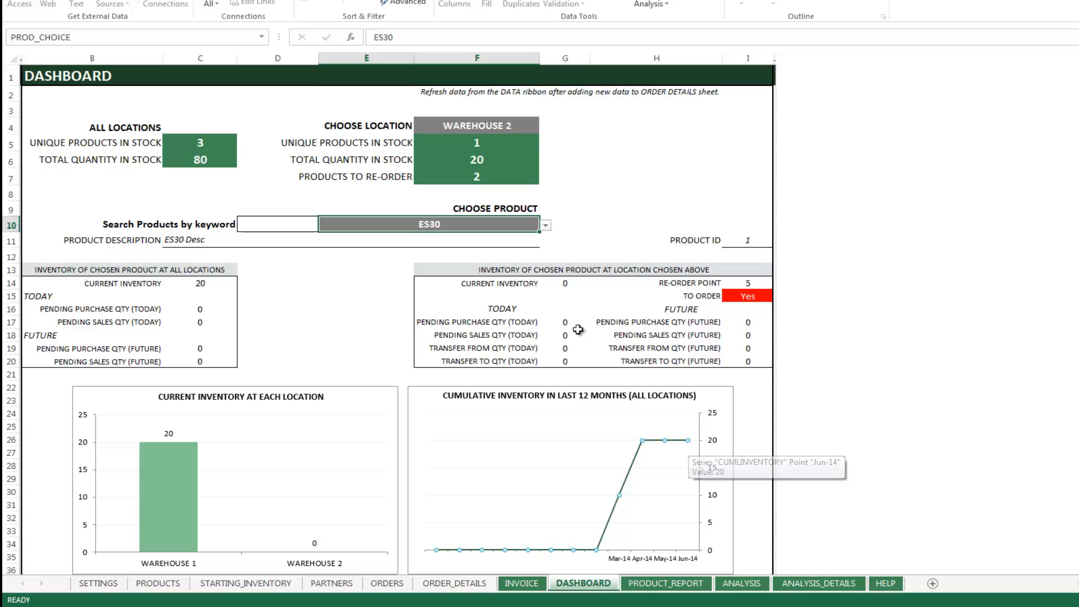
Search the dashboard's product choices by the keyword ES and clear the keyword after viewing the matching list
left_click(265, 221)
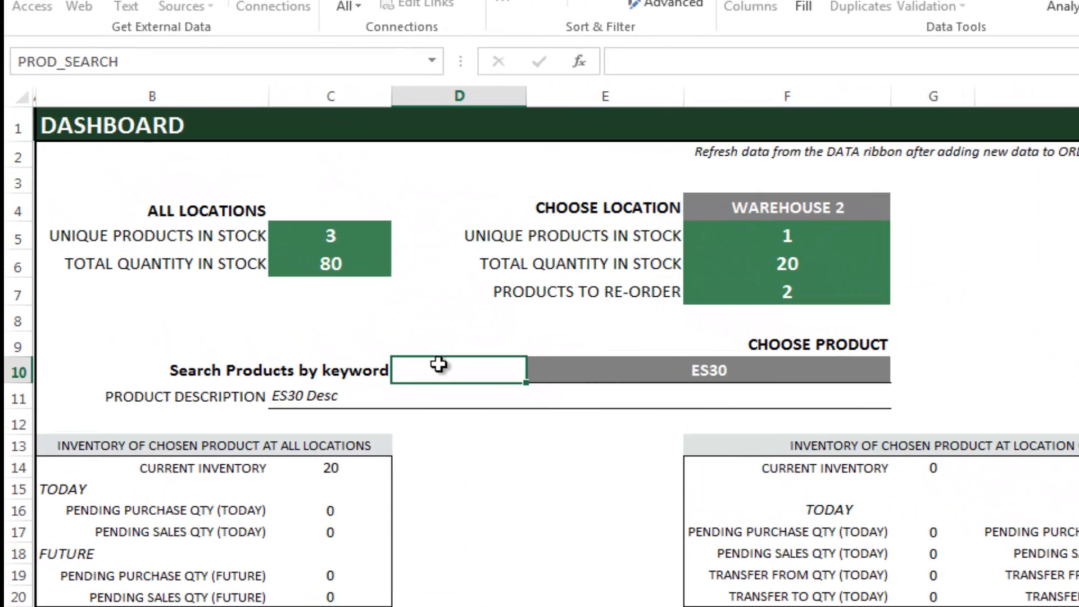
type("ES")
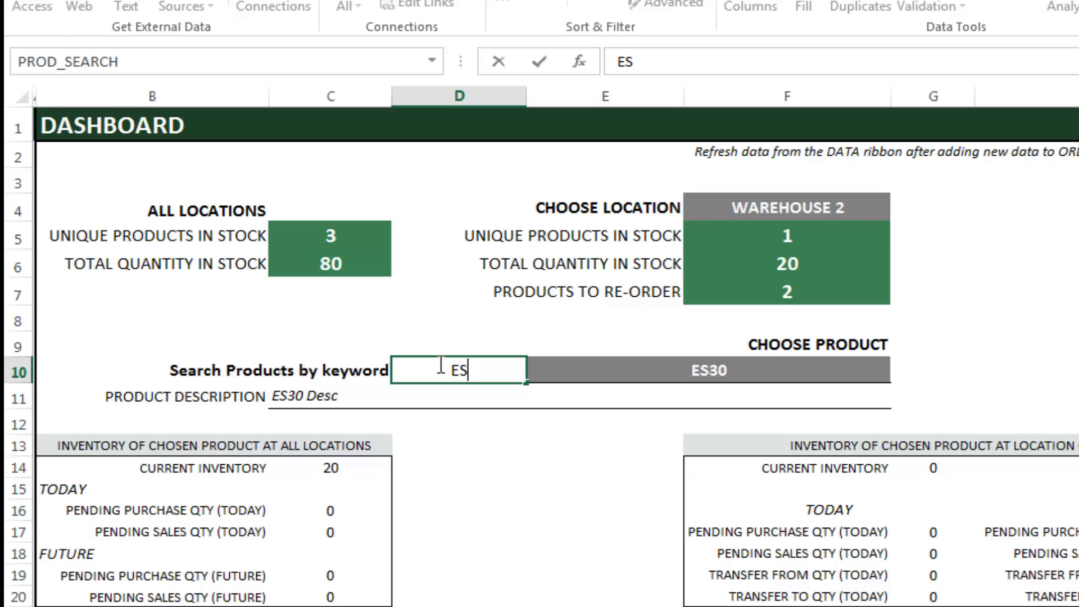
left_click(843, 368)
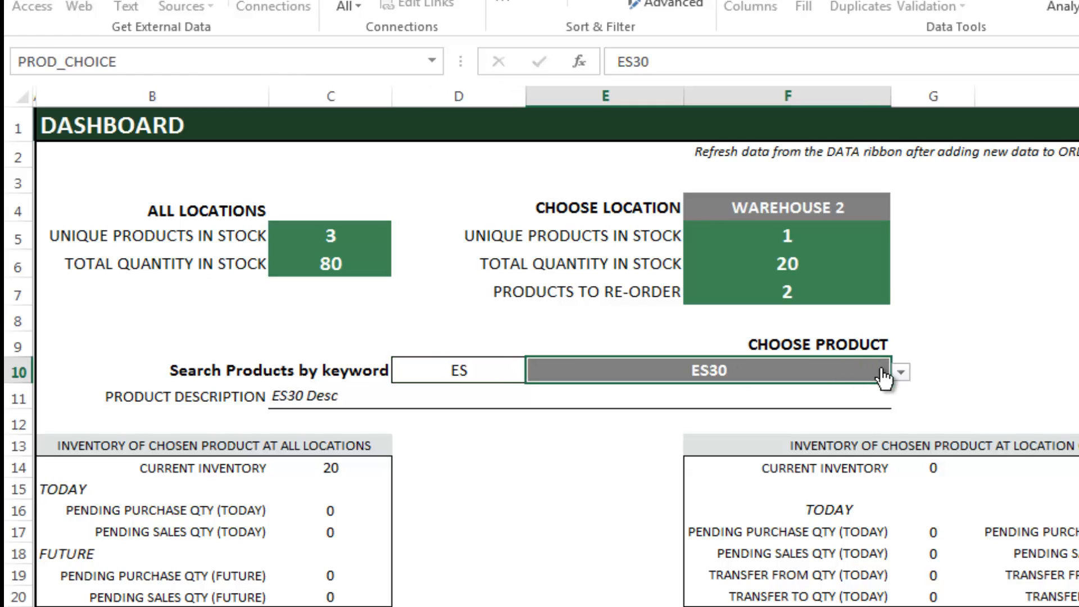
left_click(899, 372)
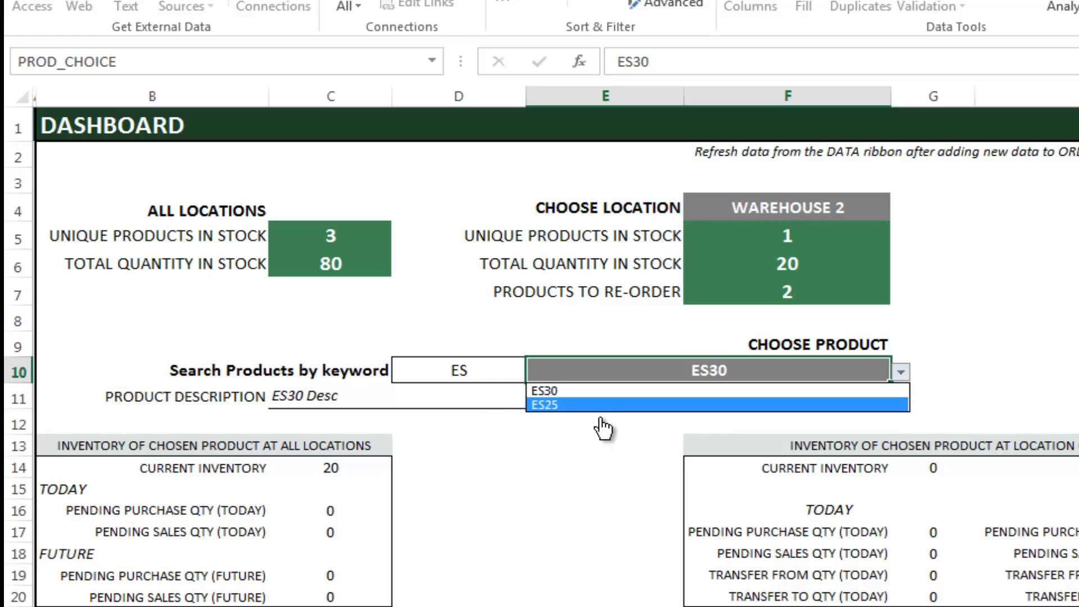
left_click(628, 375)
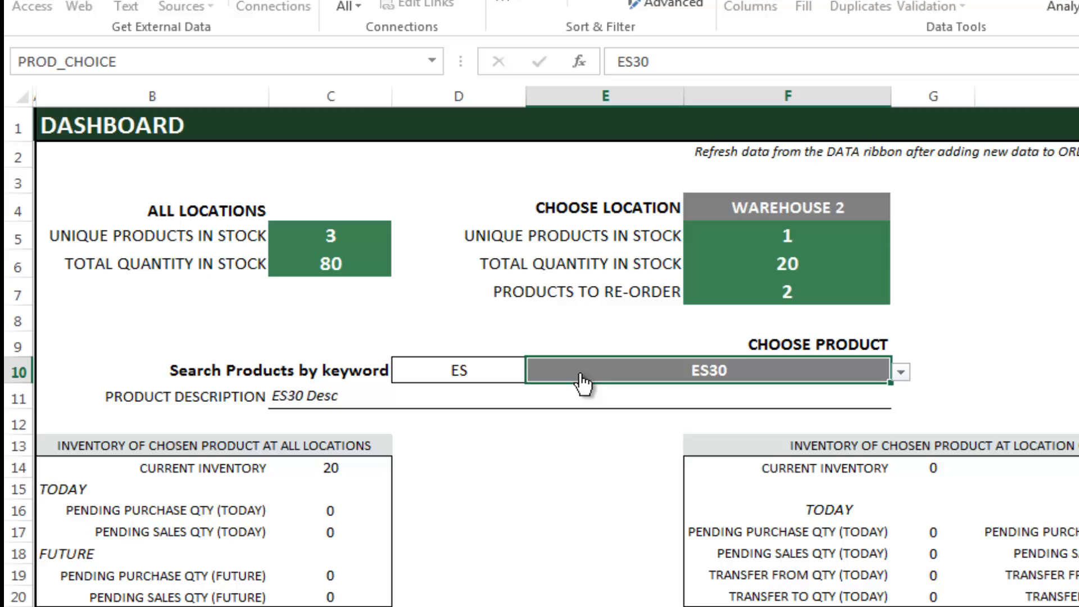
left_click(495, 371)
key("Delete")
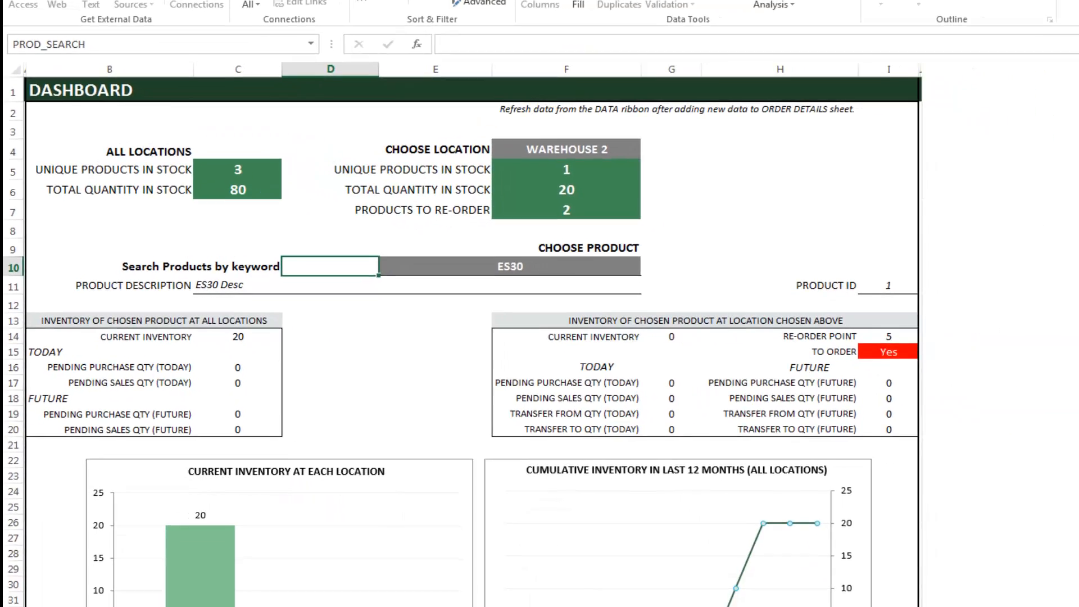
Switch the dashboard location to WAREHOUSE 1 and compare the PRODUCT_REPORT sheet before and after the change
left_click(635, 578)
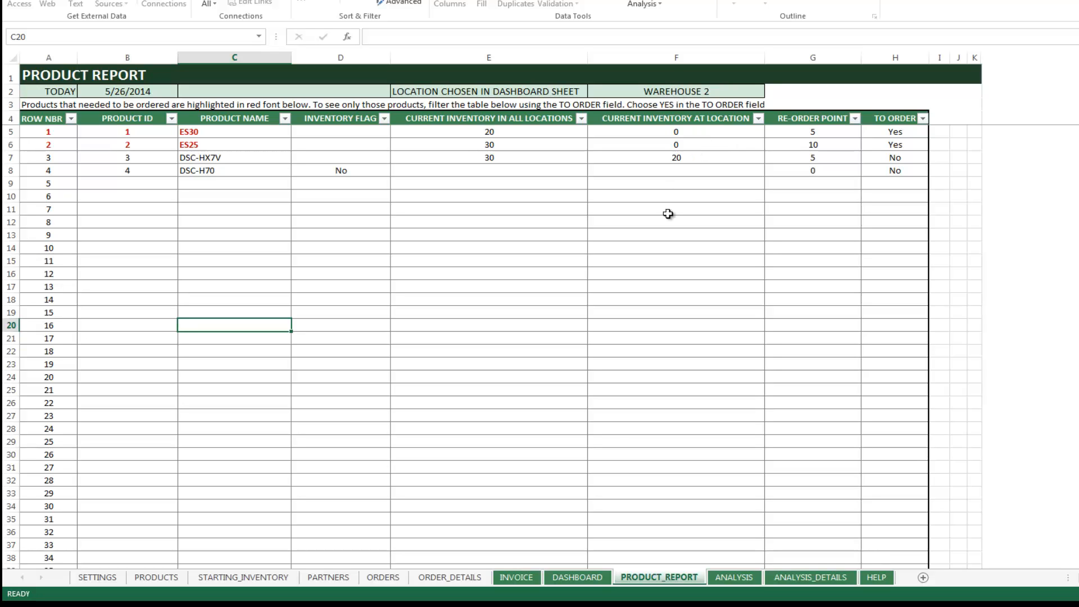
left_click(589, 578)
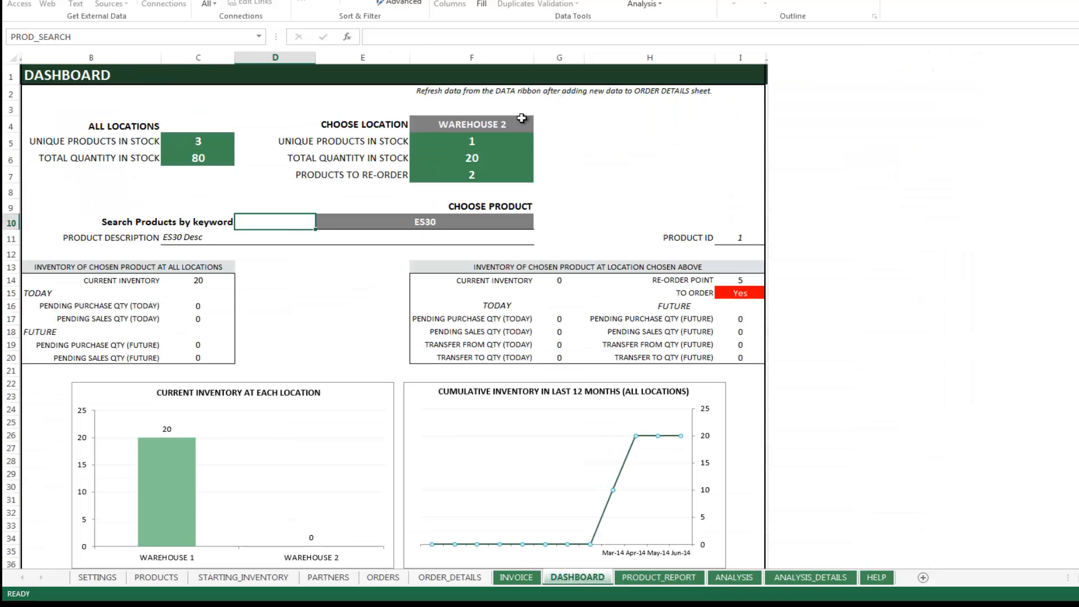
left_click(521, 118)
left_click(539, 125)
left_click(450, 137)
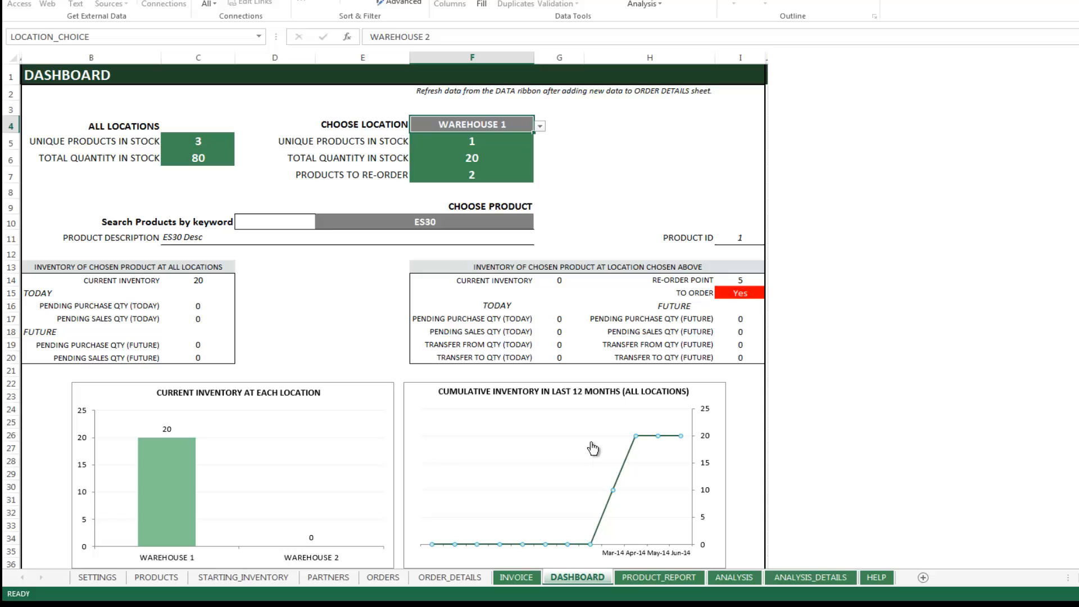
left_click(637, 577)
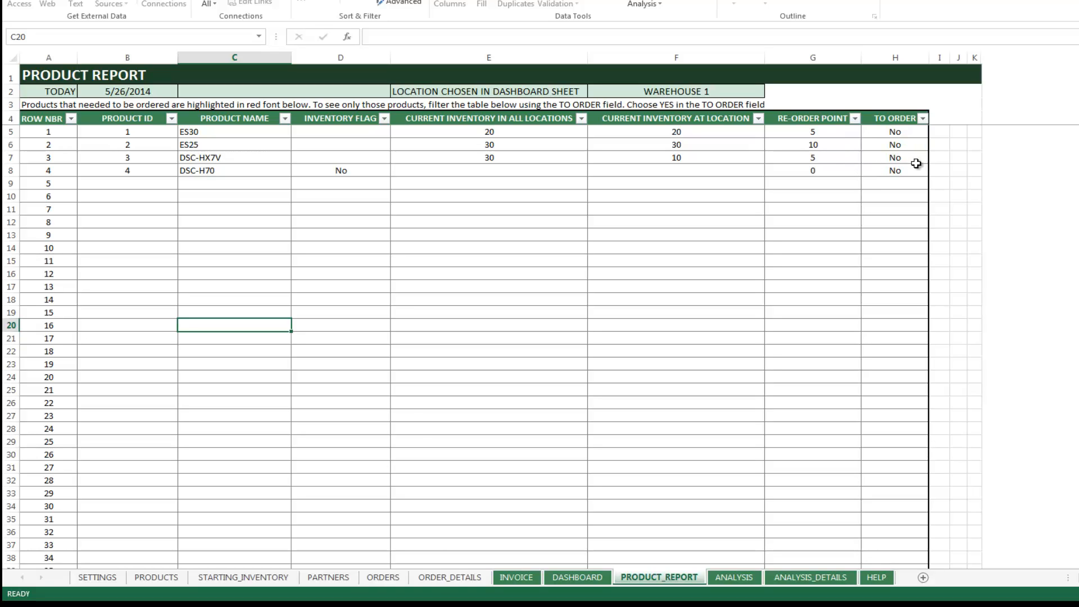
Set the dashboard location back to WAREHOUSE 2 and open the PRODUCT_REPORT sheet for it
left_click(598, 577)
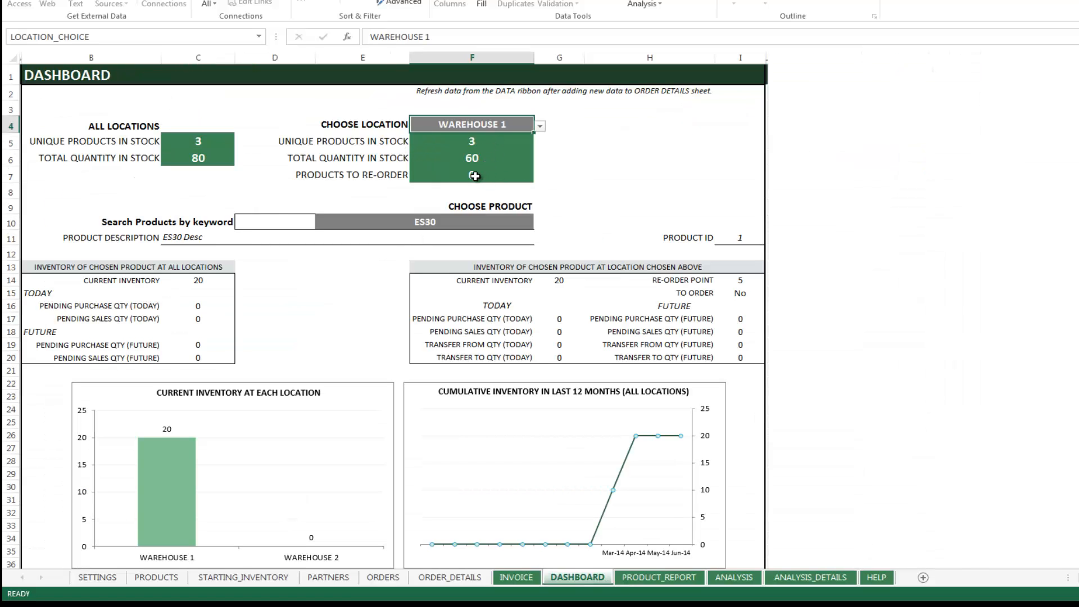
left_click(540, 126)
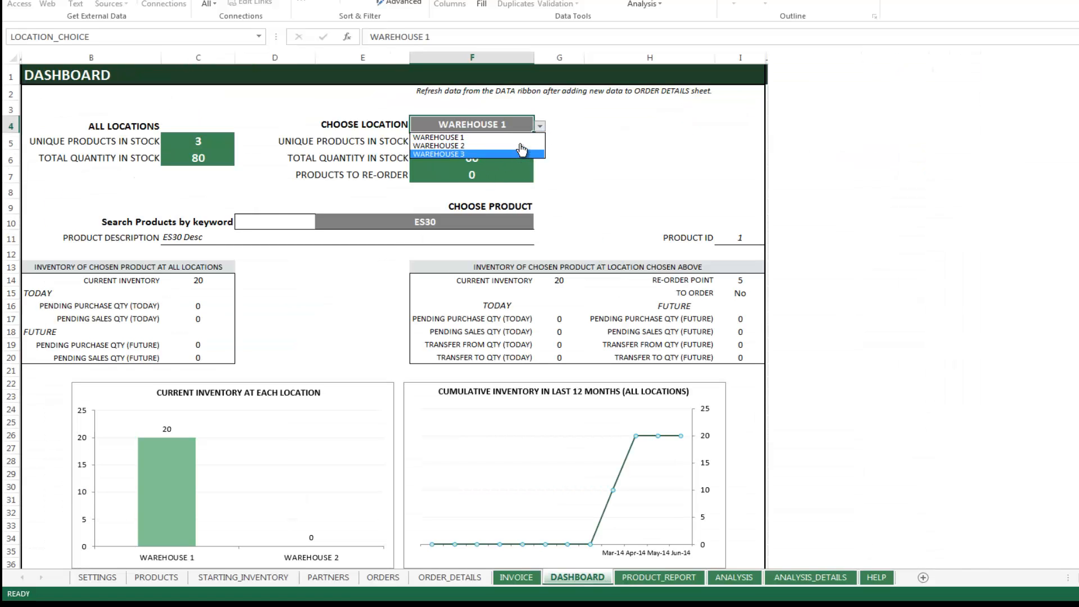
left_click(520, 140)
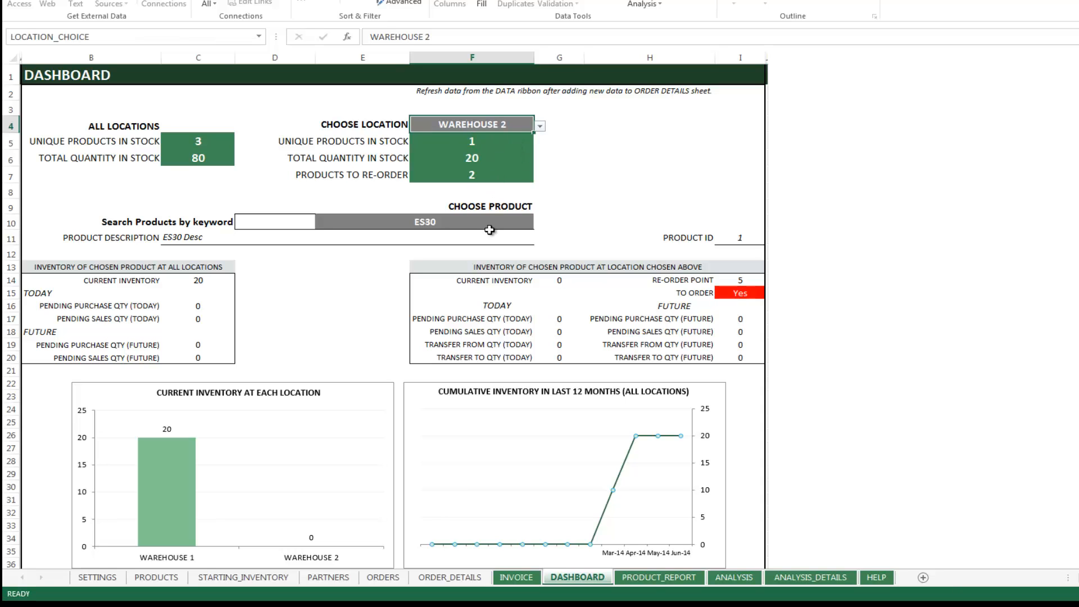
left_click(649, 574)
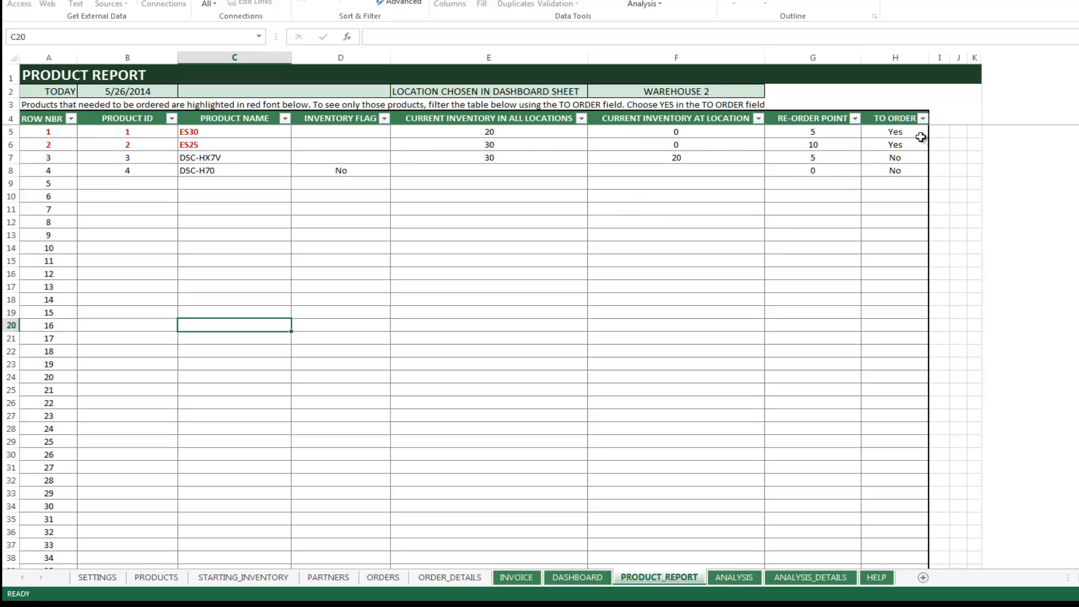
Filter the product report's TO ORDER column to show only the Yes rows
left_click(923, 119)
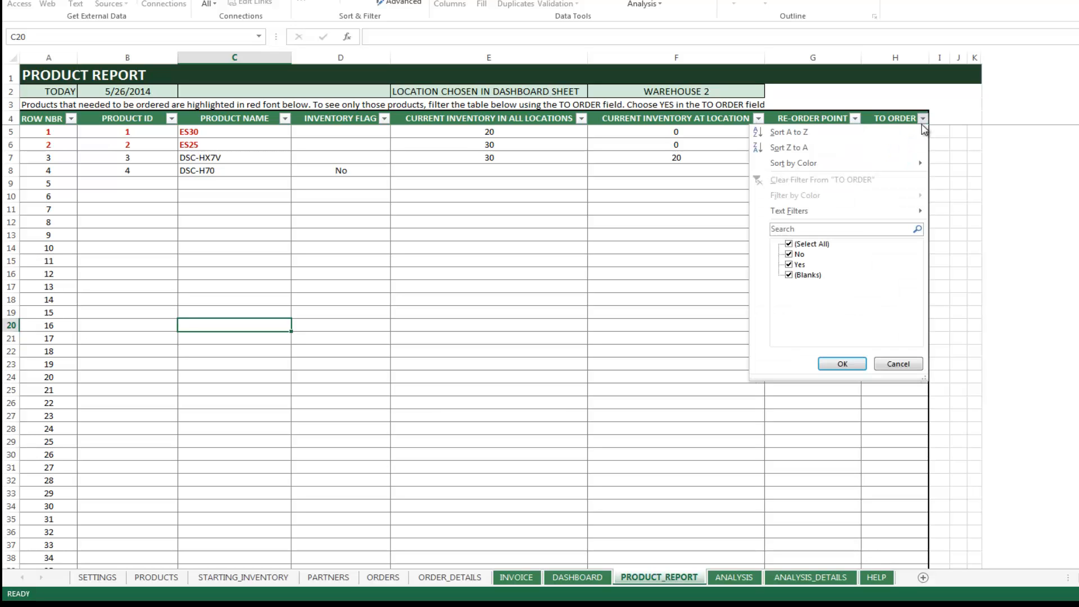
left_click(789, 254)
left_click(789, 275)
left_click(830, 368)
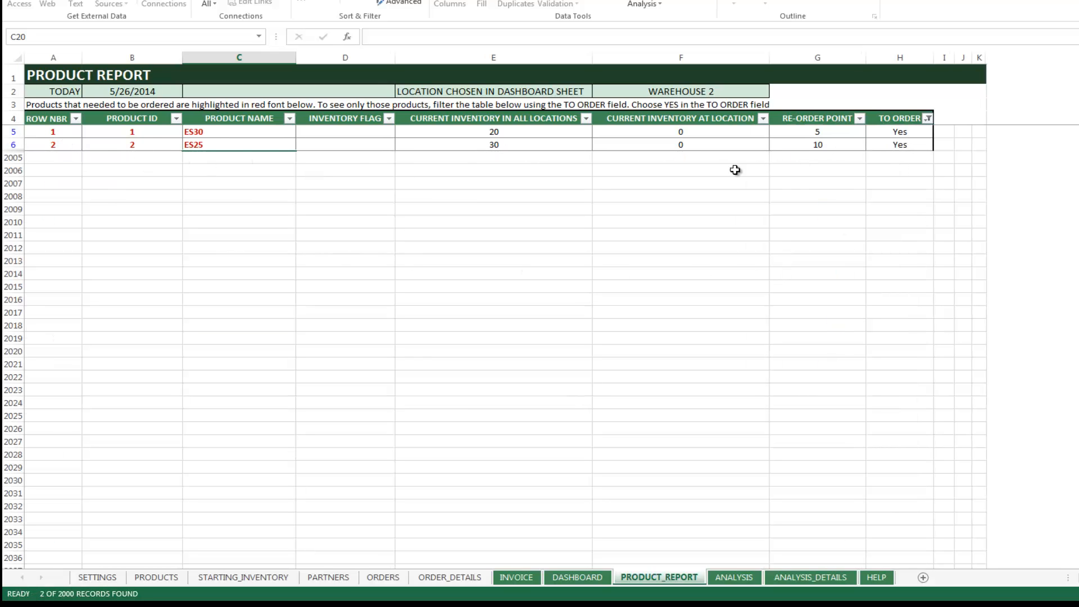
Remove the TO ORDER filter by selecting all values, so every product row is listed again
left_click(927, 118)
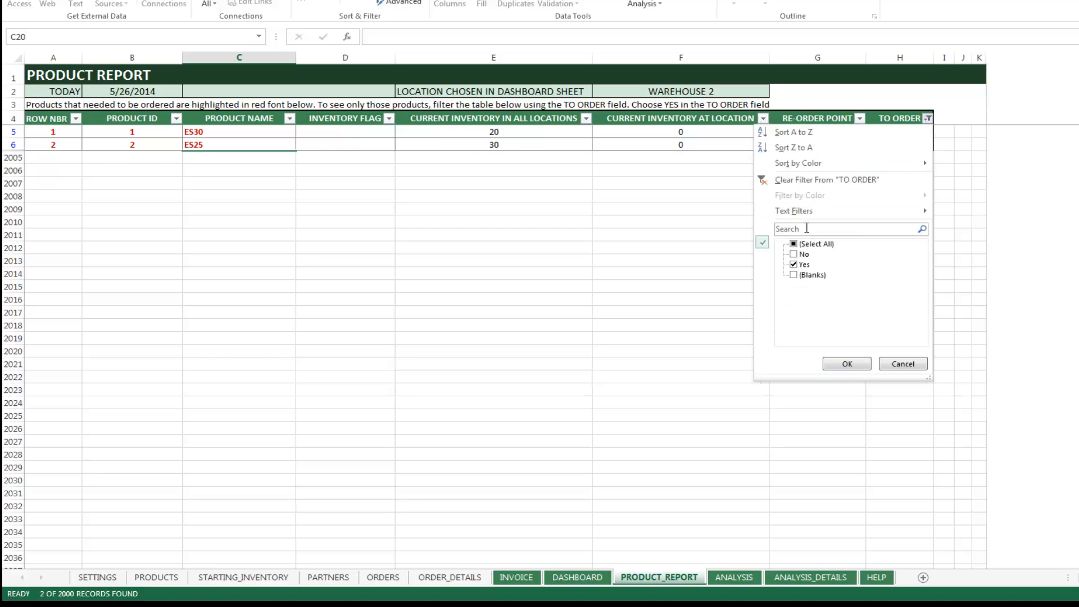
left_click(799, 245)
left_click(852, 365)
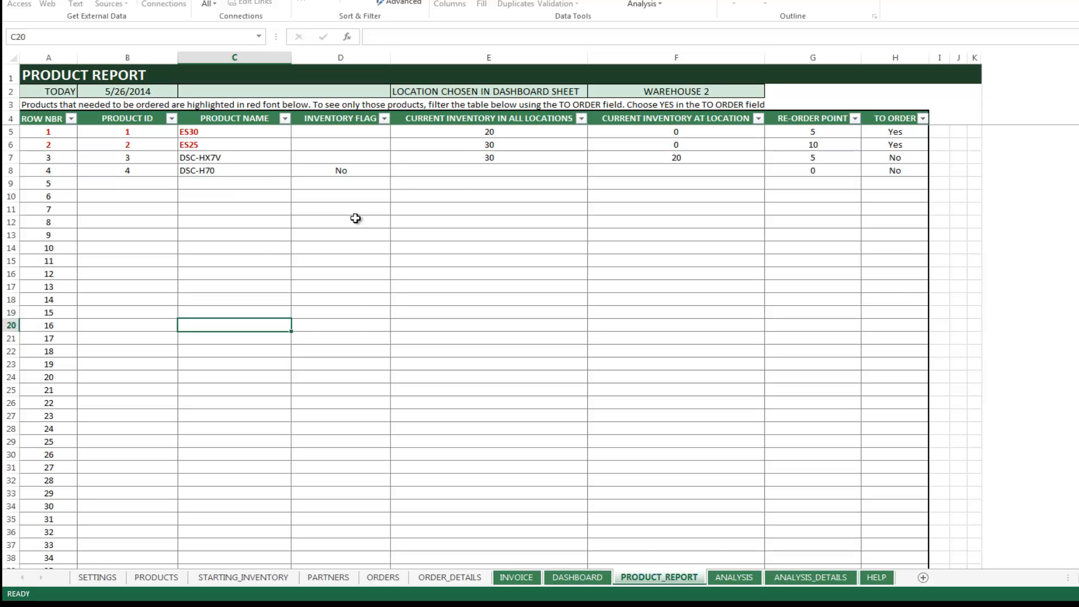
Open the ANALYSIS sheet and refresh all of its data
left_click(731, 577)
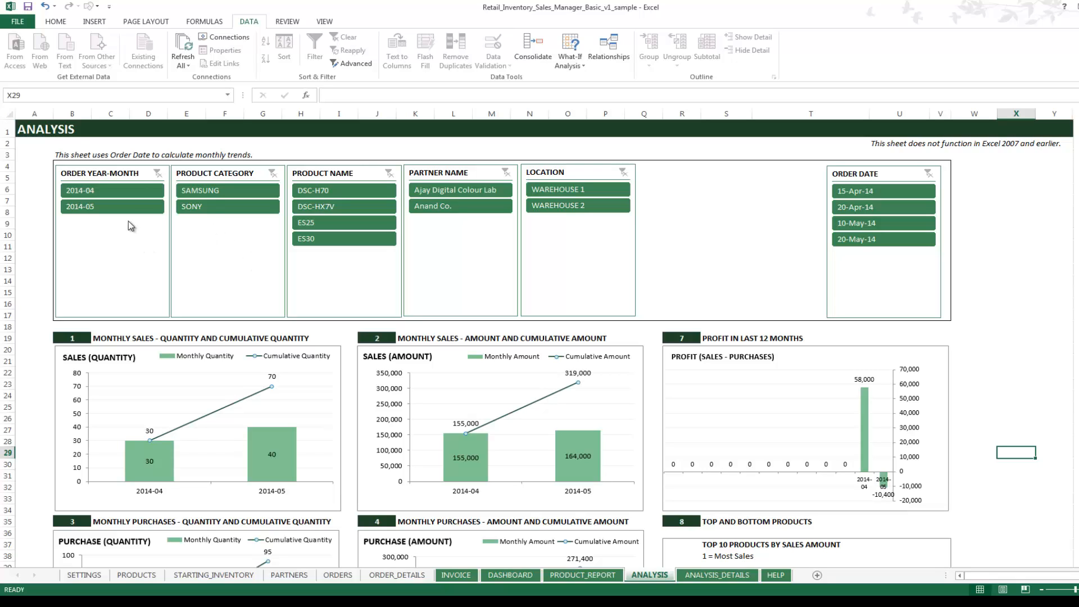
left_click(181, 50)
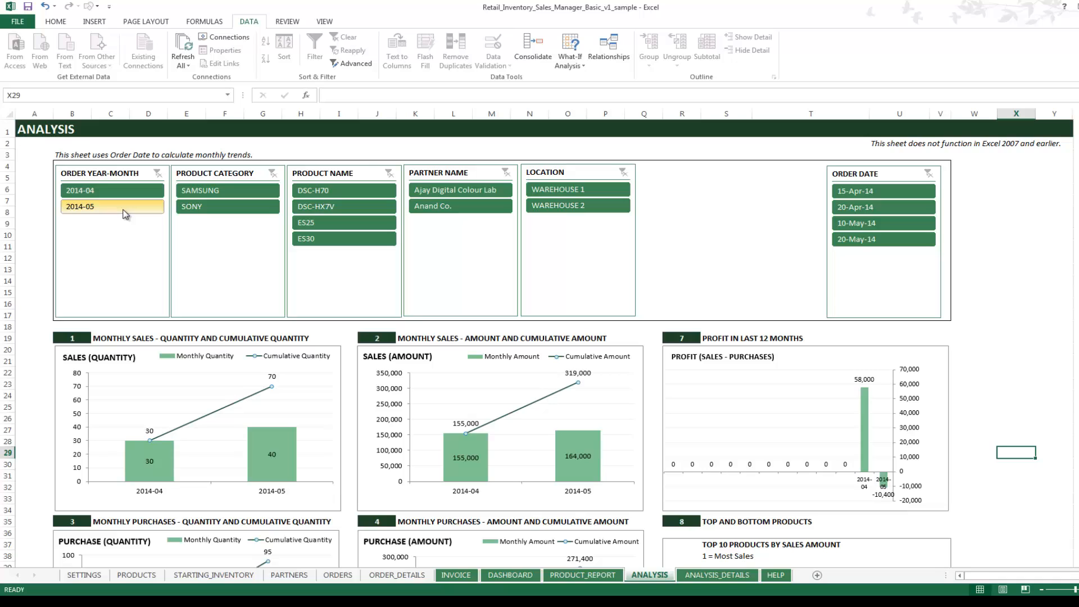
Filter the analysis to the SAMSUNG product category and examine its monthly sales and purchases charts
left_click(218, 197)
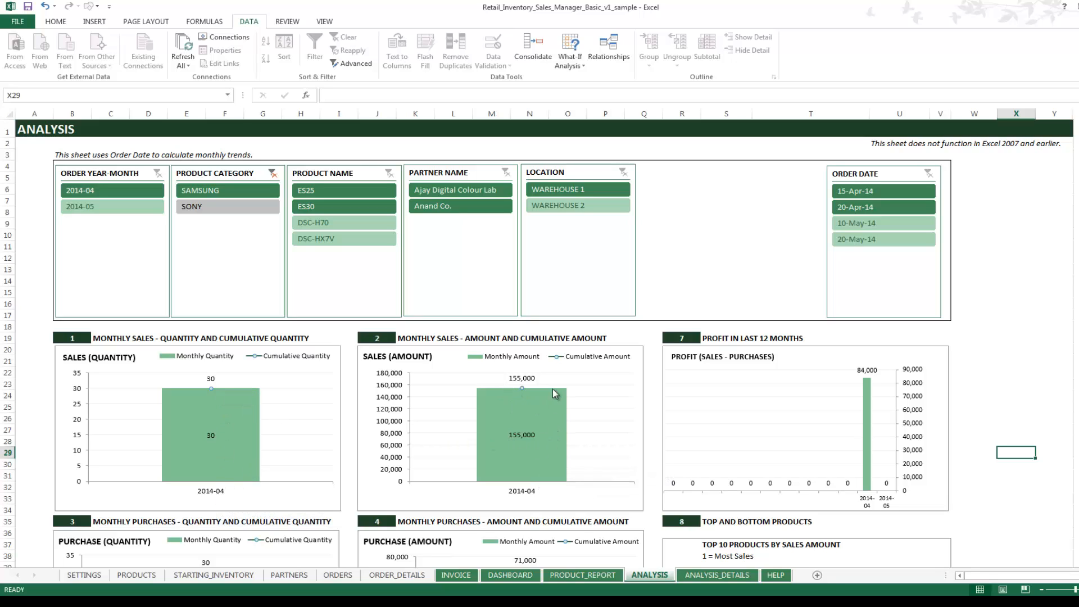
scroll(541, 387, "down", 3)
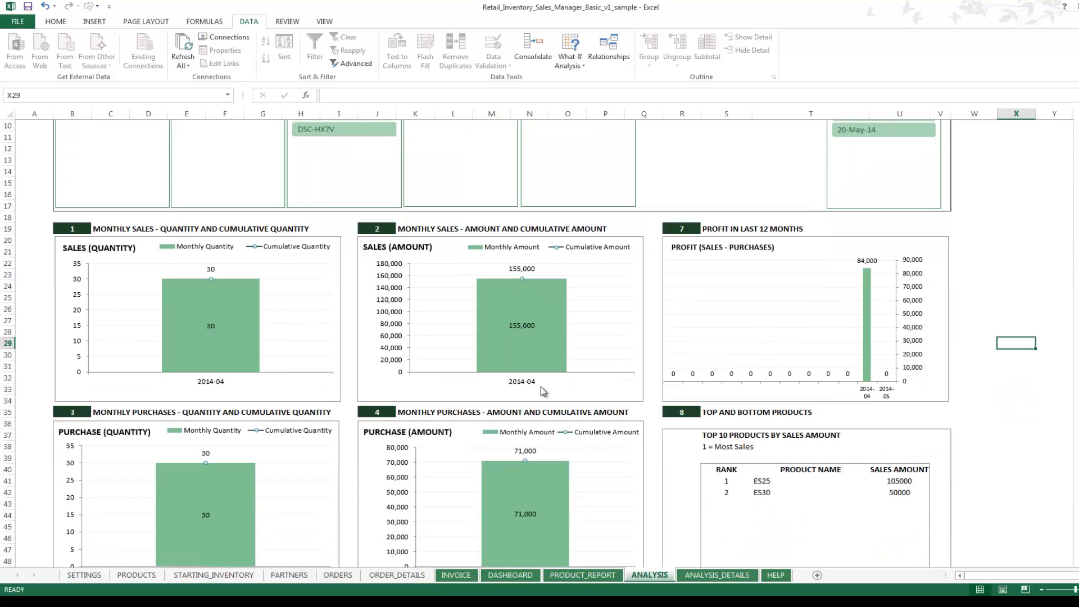
scroll(207, 410, "down", 3)
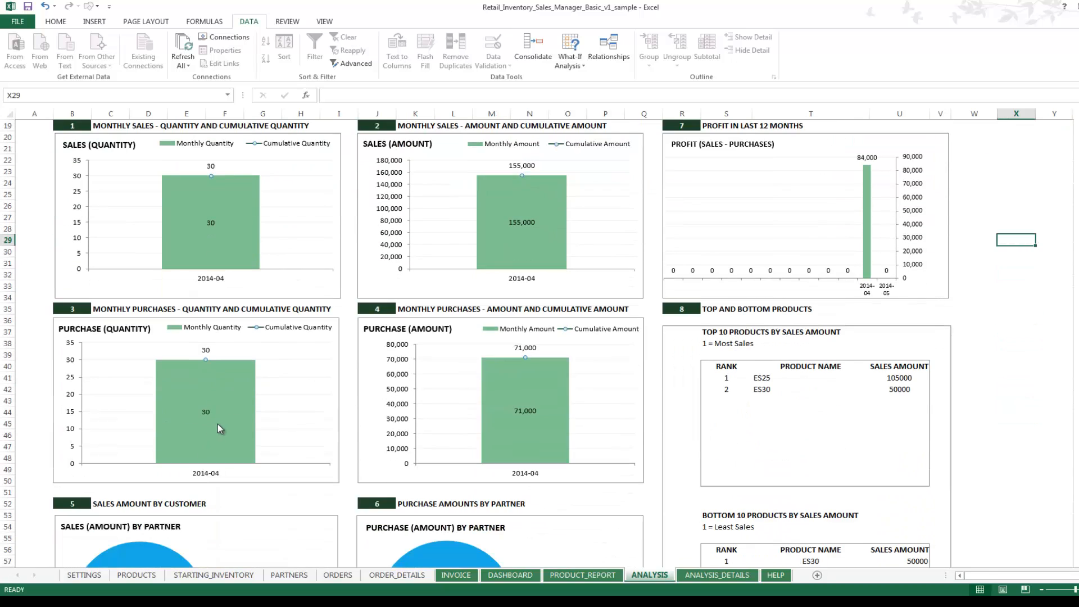
mouse_move(206, 372)
mouse_move(523, 358)
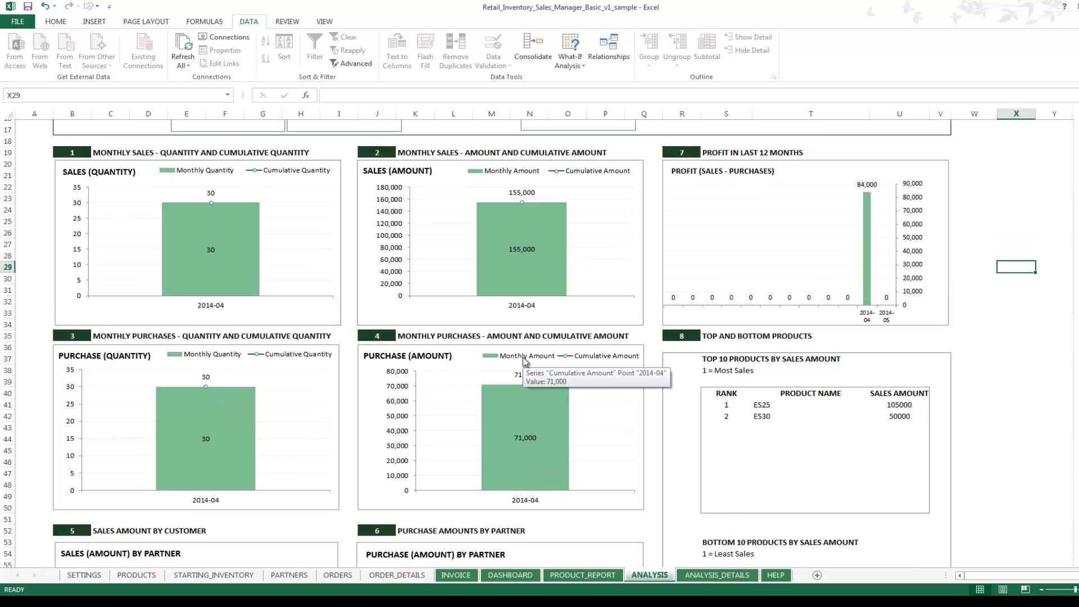
scroll(523, 358, "up", 6)
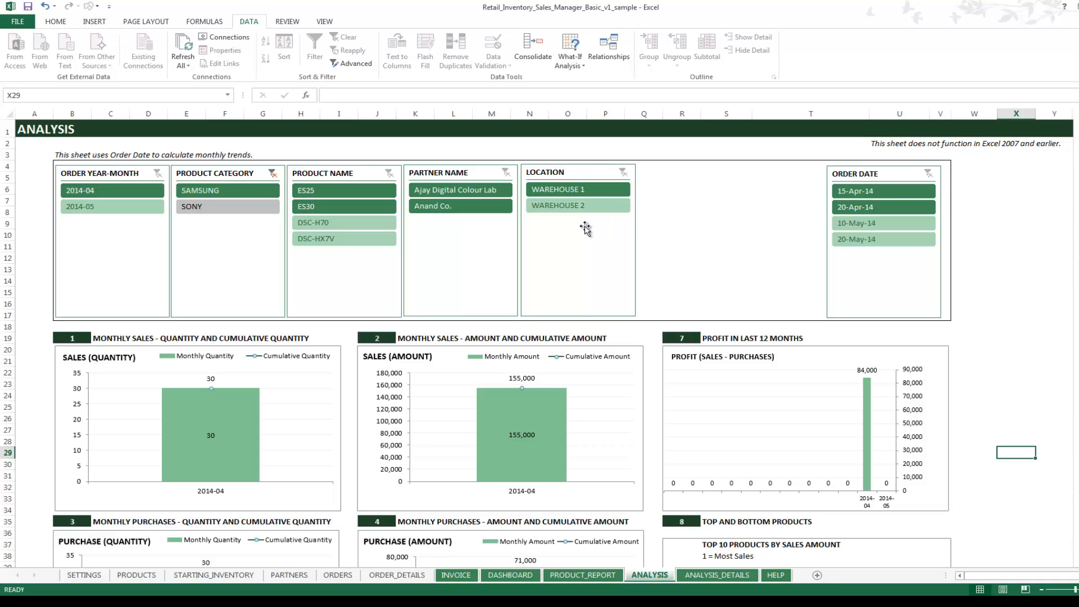
Examine the SAMSUNG sales and purchase amounts by partner and the sales amount by product category chart
scroll(614, 236, "down", 4)
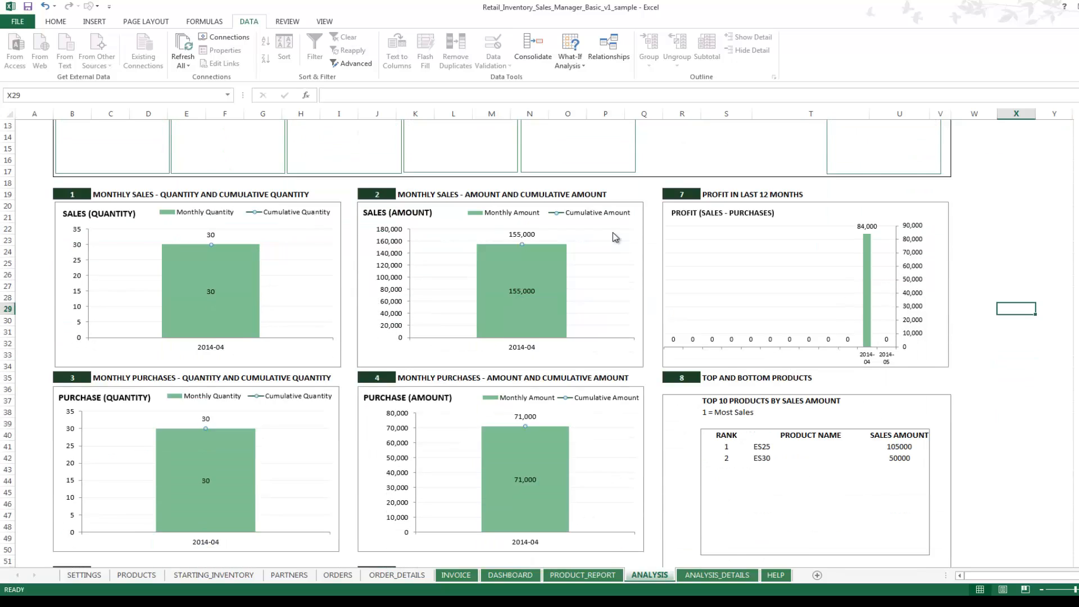
scroll(614, 236, "down", 10)
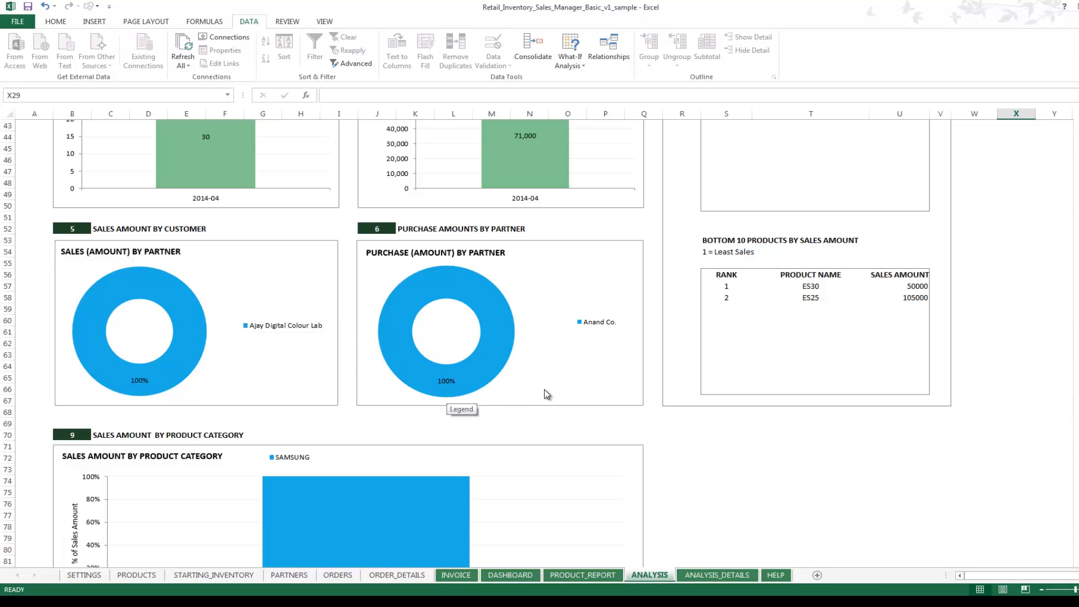
scroll(544, 394, "down", 2)
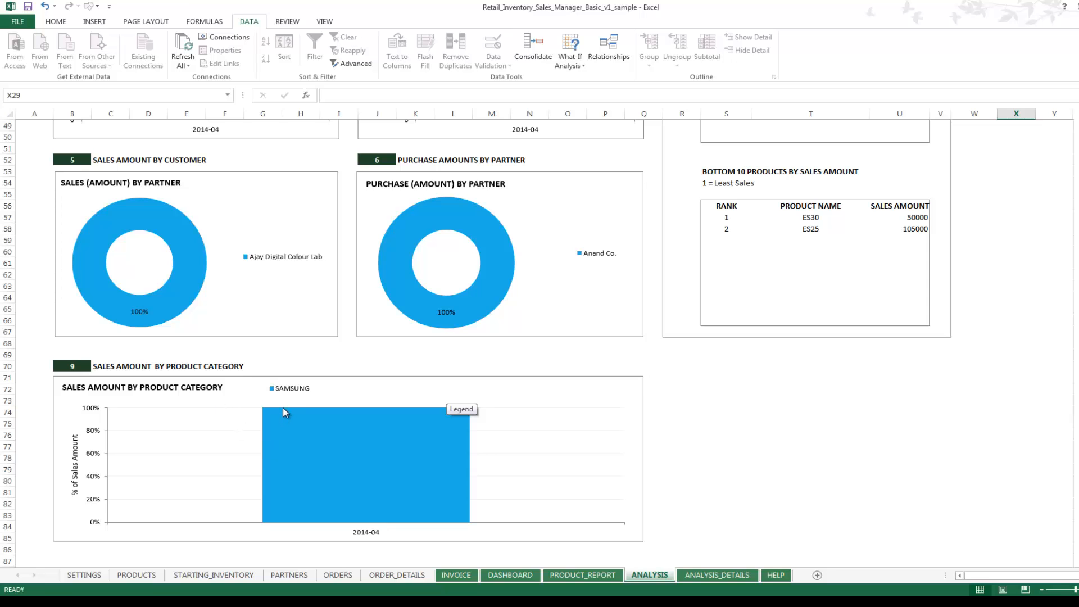
mouse_move(286, 412)
Clear the product category filter and examine the monthly charts and the 2014-04 and 2014-05 sales split by category
scroll(285, 412, "up", 16)
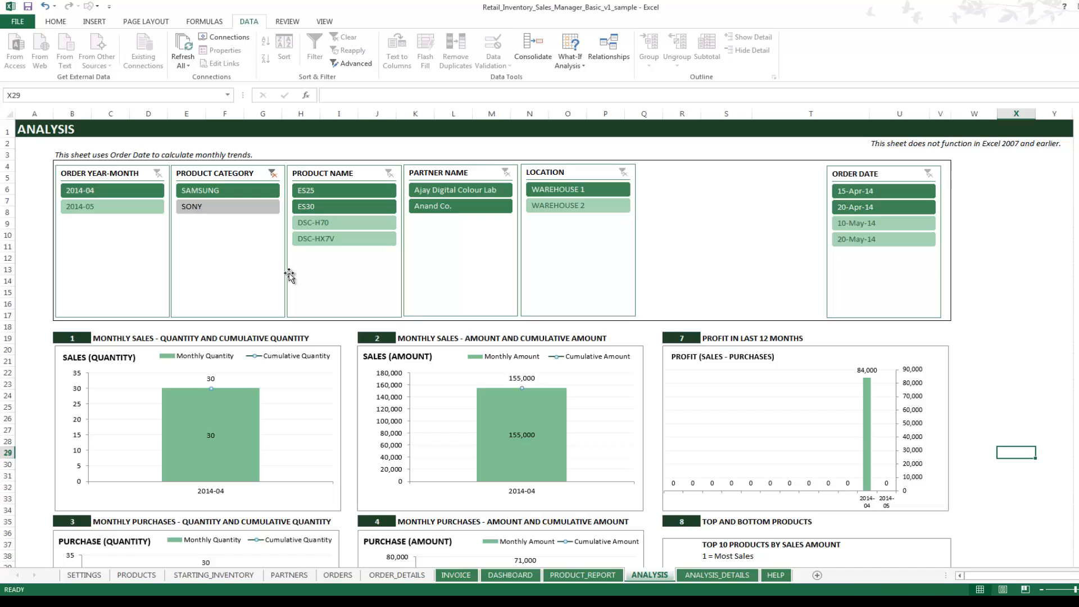
scroll(289, 276, "down", 13)
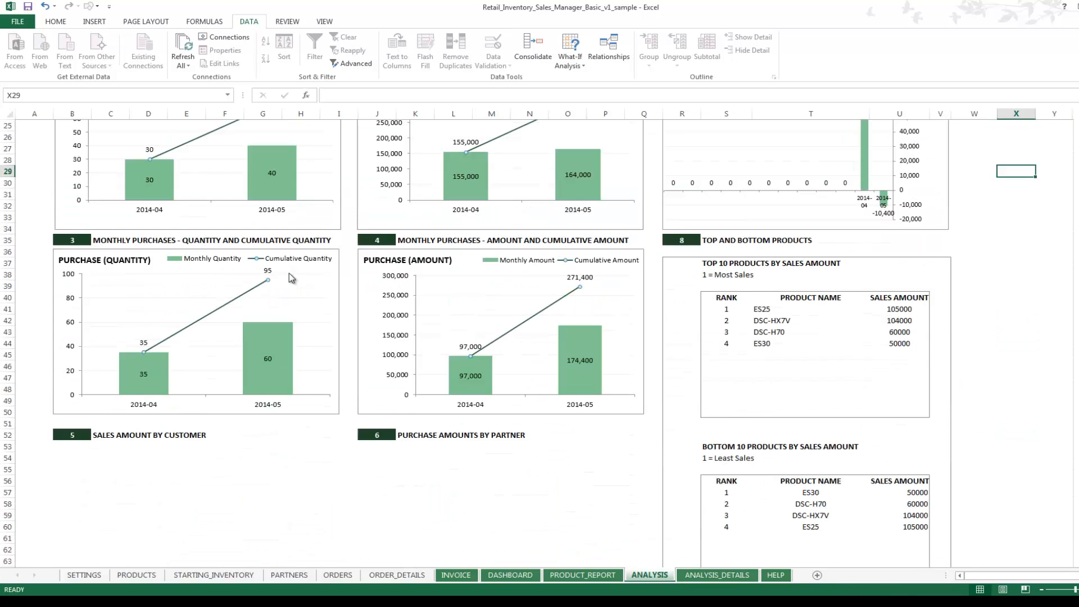
scroll(289, 273, "down", 3)
scroll(289, 273, "up", 10)
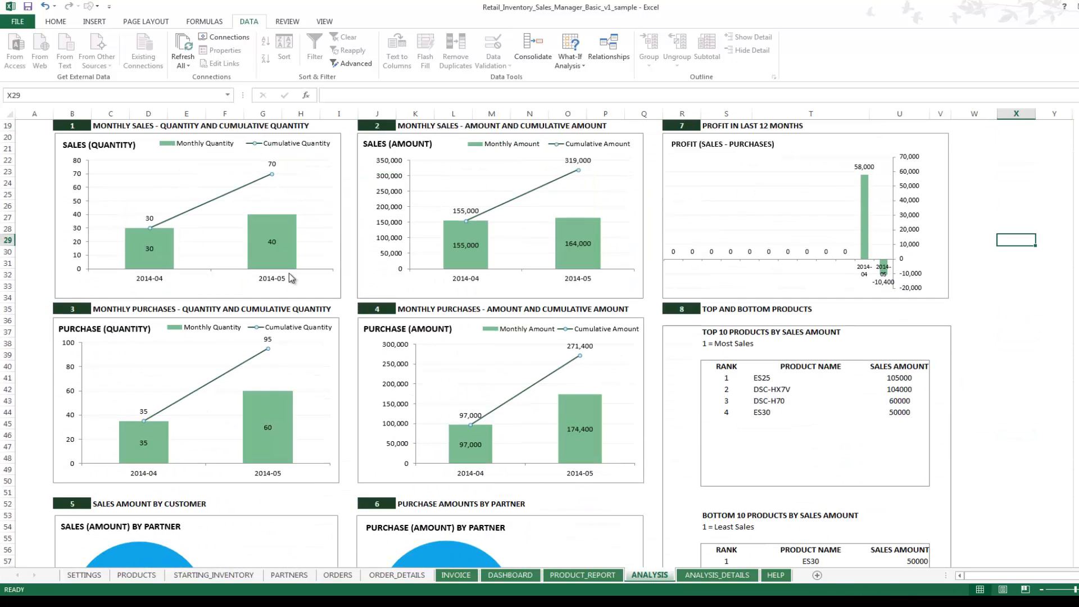
scroll(289, 273, "up", 5)
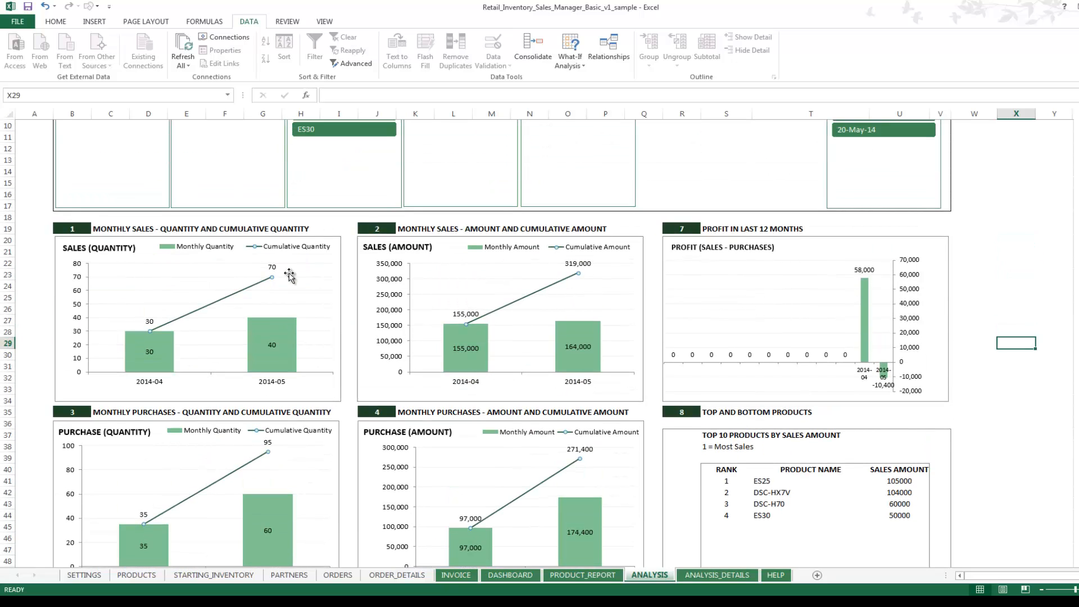
scroll(289, 274, "down", 19)
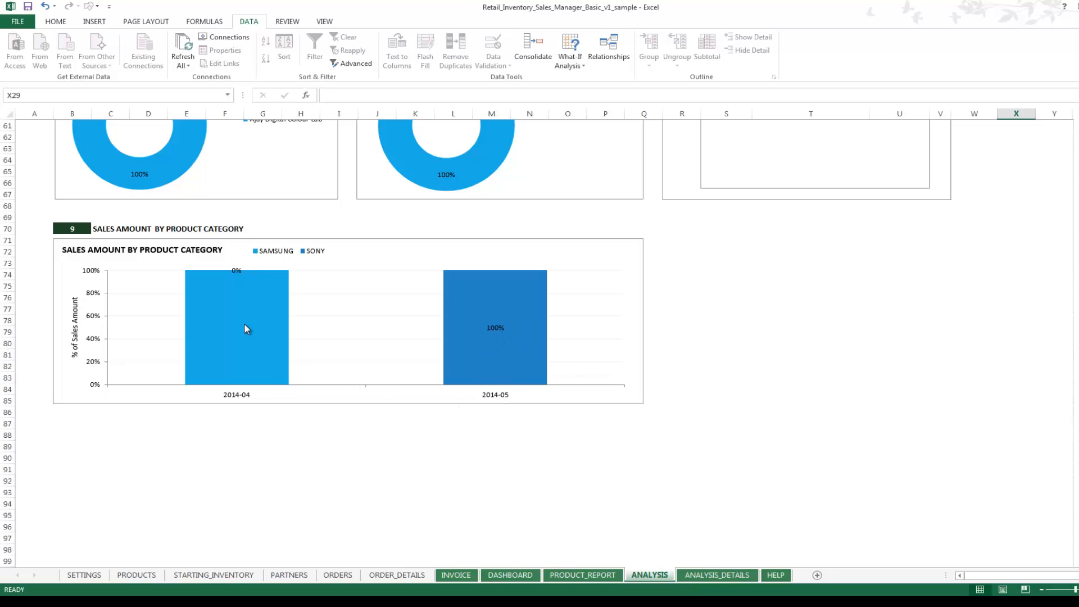
mouse_move(244, 325)
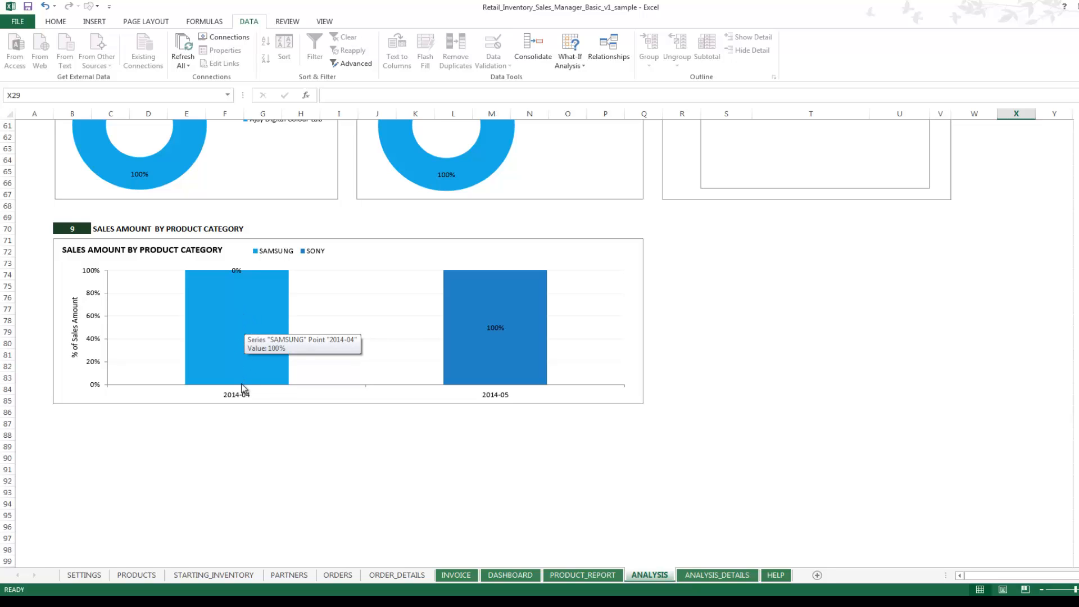
Review the top and bottom products by sales amount and the profit in last 12 months chart
scroll(545, 391, "up", 3)
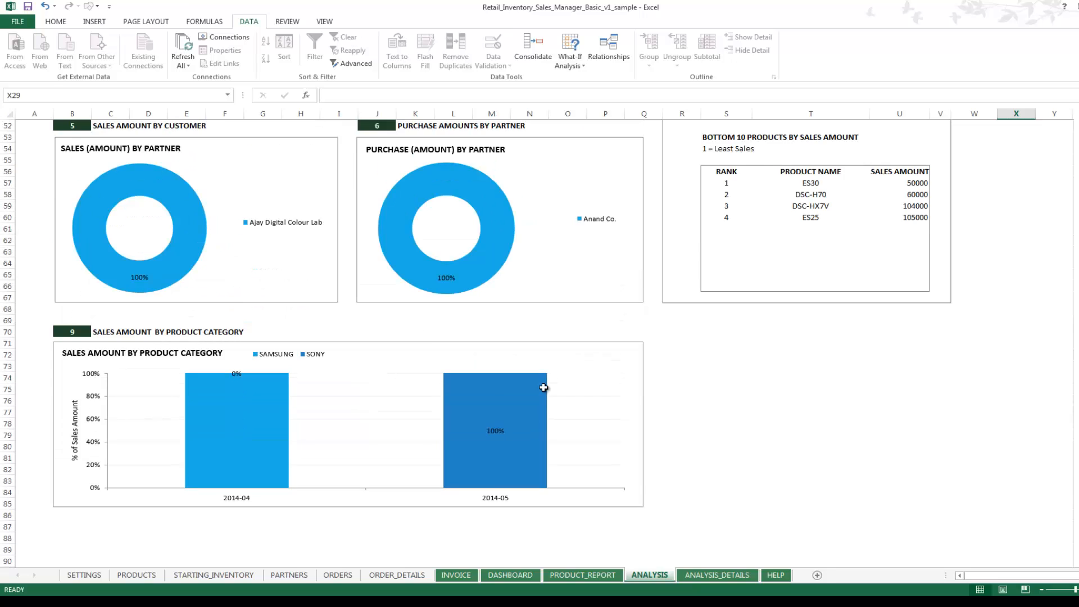
scroll(543, 388, "up", 9)
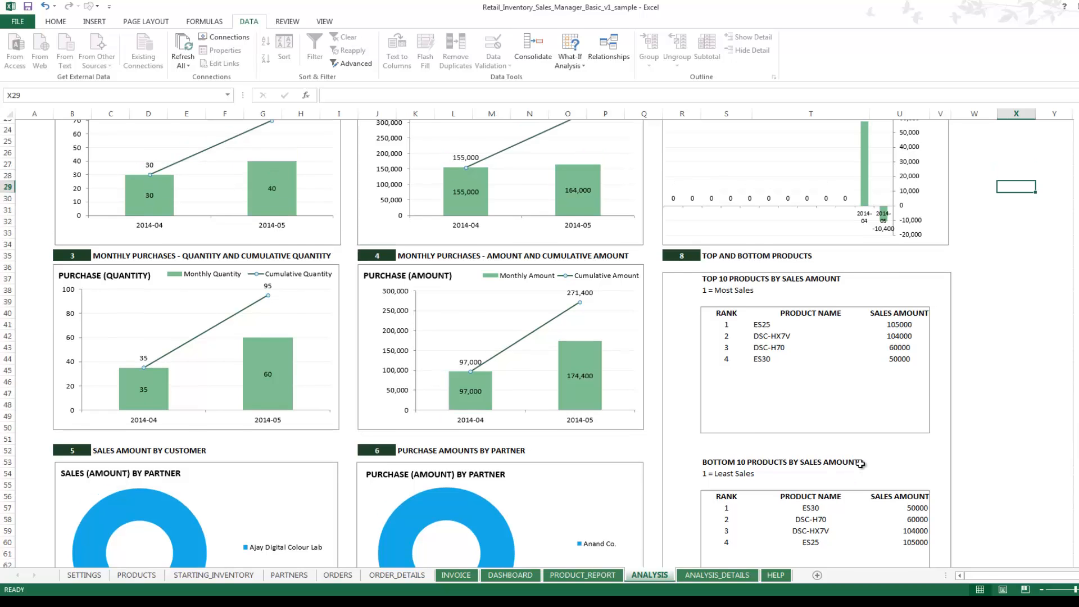
scroll(860, 463, "up", 7)
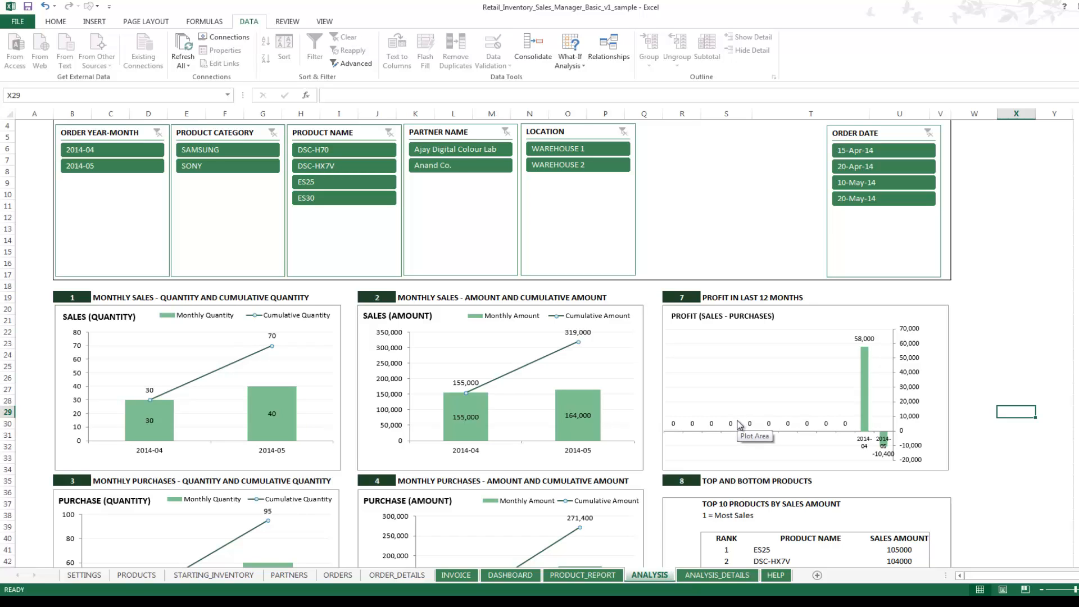
scroll(740, 426, "up", 1)
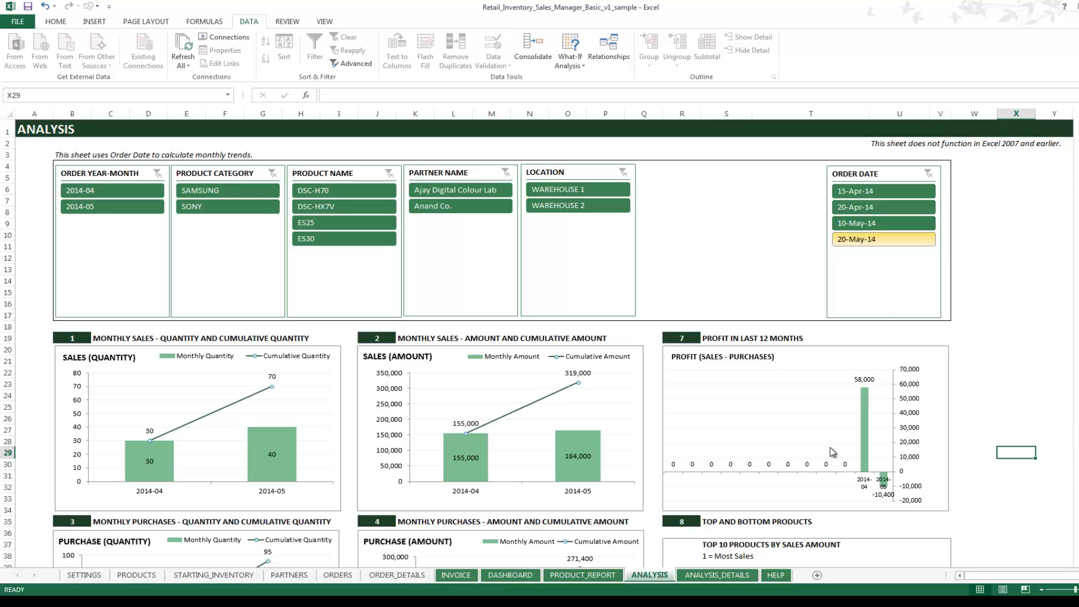
Open the ANALYSIS_DETAILS sheet and view the pivot tables behind the analysis charts with the field list hidden
left_click(751, 574)
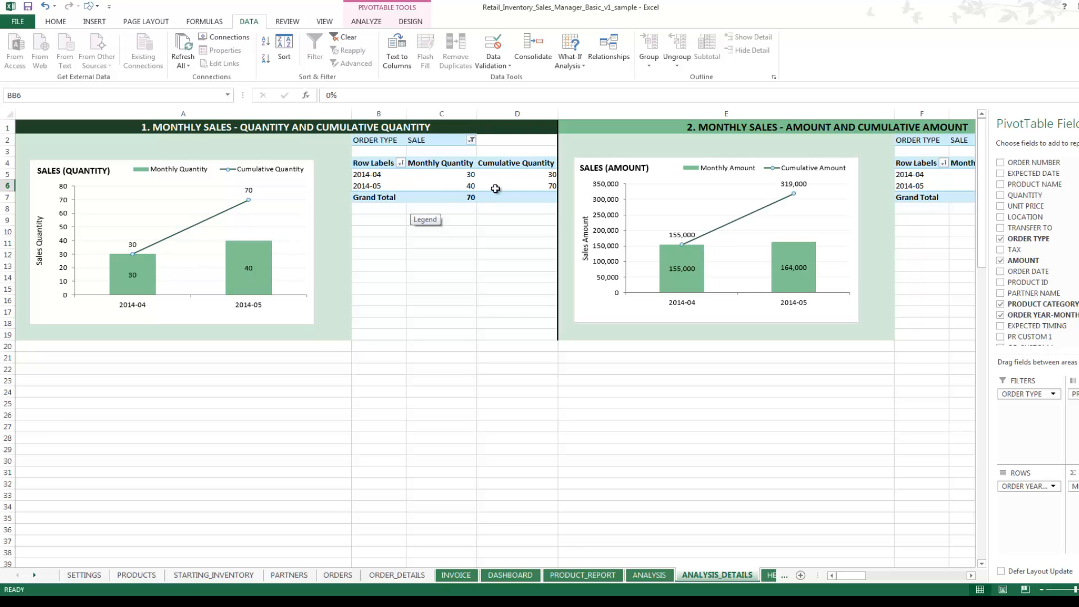
left_click(651, 574)
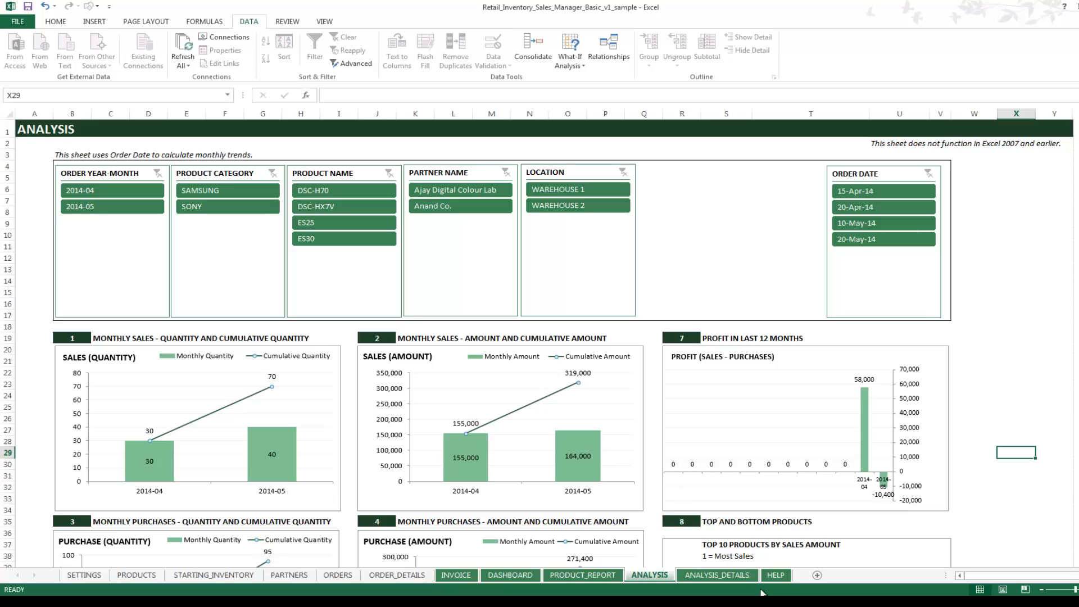
left_click(744, 577)
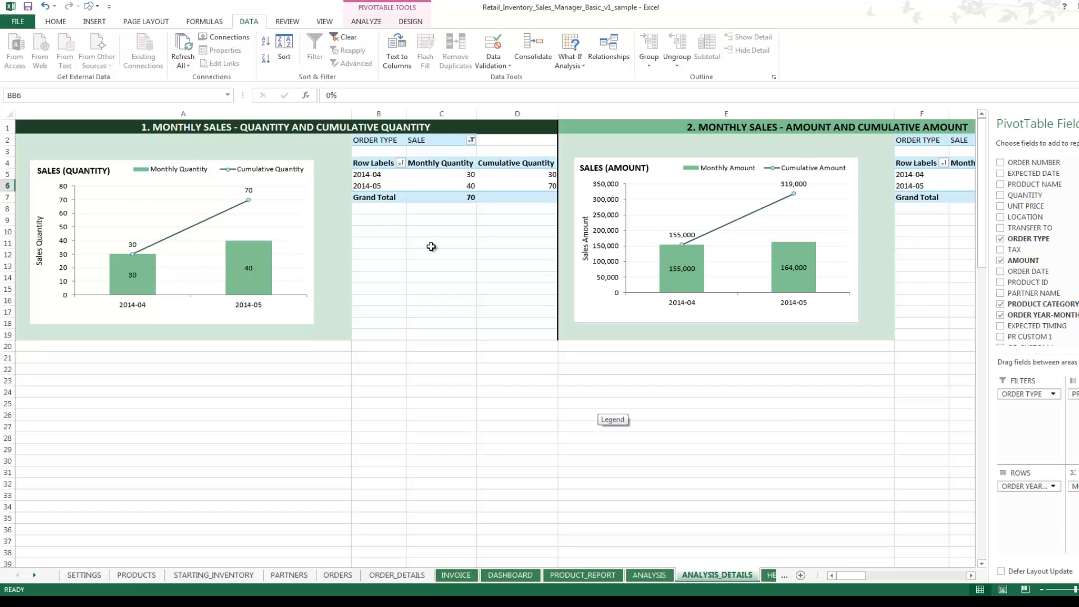
left_click(430, 245)
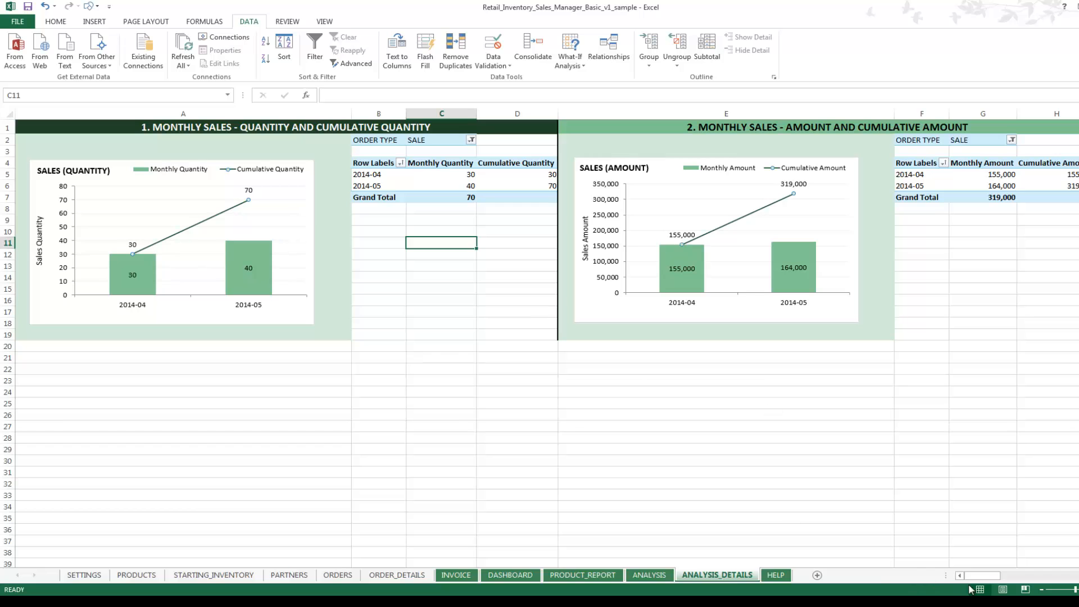
mouse_move(984, 579)
left_mouse_down()
mouse_move(1059, 581)
mouse_move(985, 579)
left_mouse_up()
Open the HELP sheet and read the field definitions for products, orders and order details
left_click(778, 578)
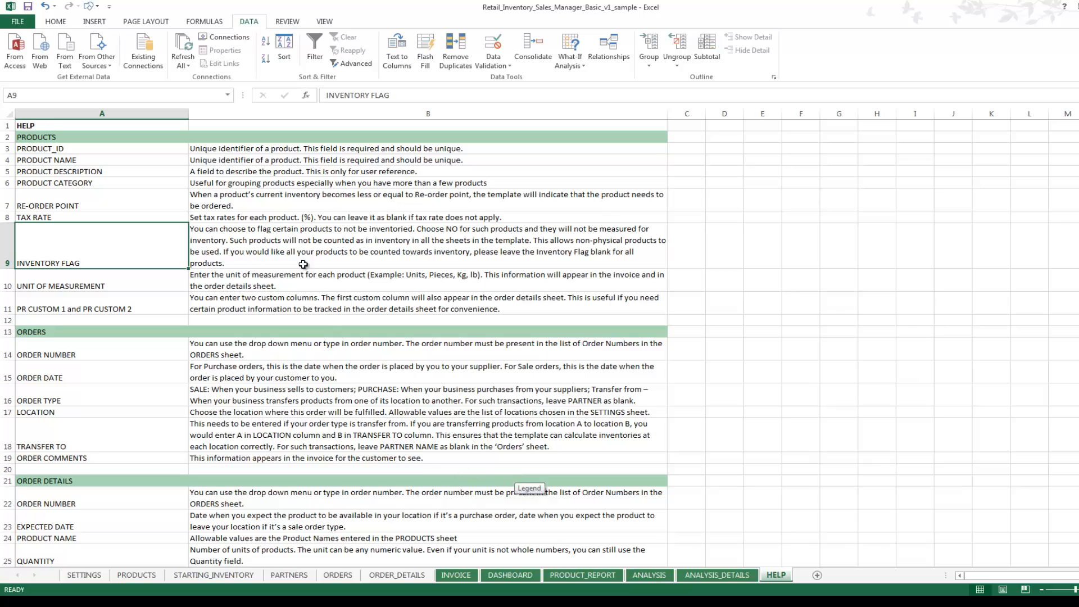
left_click(254, 398)
scroll(252, 396, "down", 1)
scroll(253, 397, "down", 5)
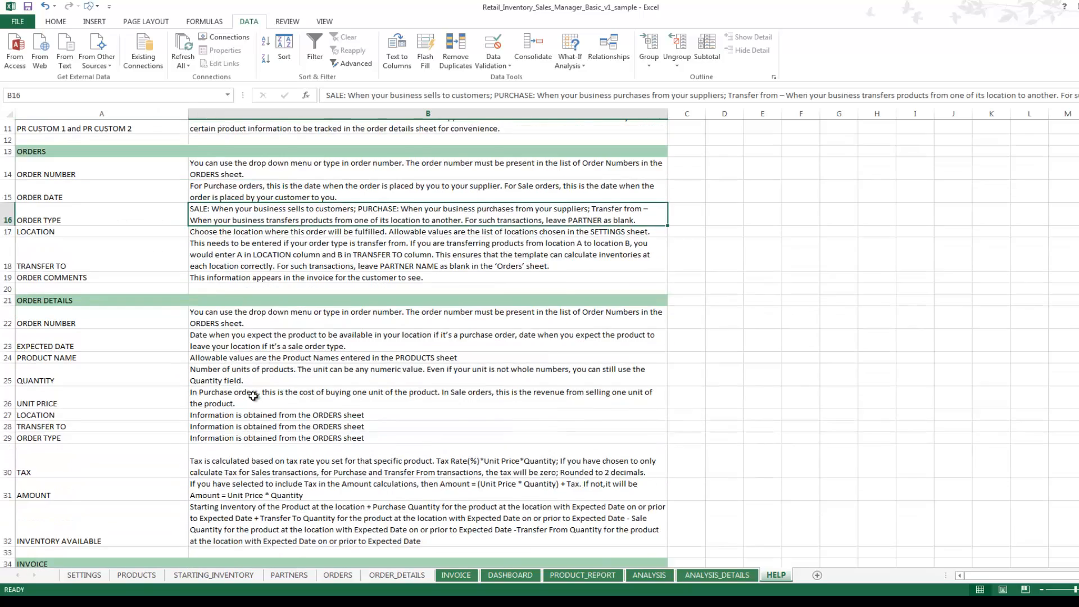
scroll(254, 396, "up", 5)
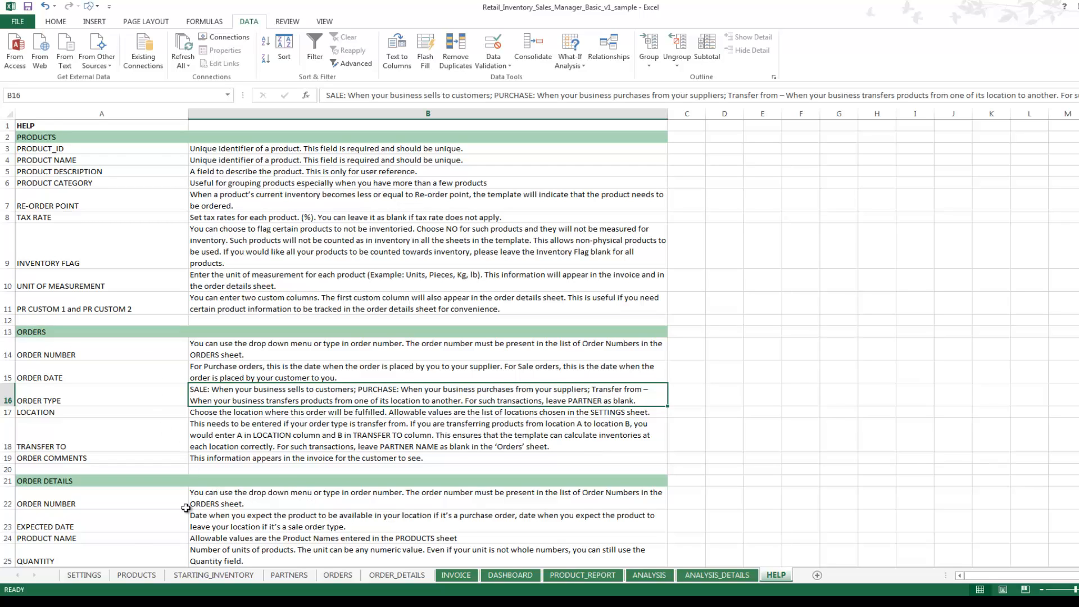
Return to the SETTINGS sheet, then switch to the browser and review the Retail Inventory and Sales Manager product page
left_click(90, 579)
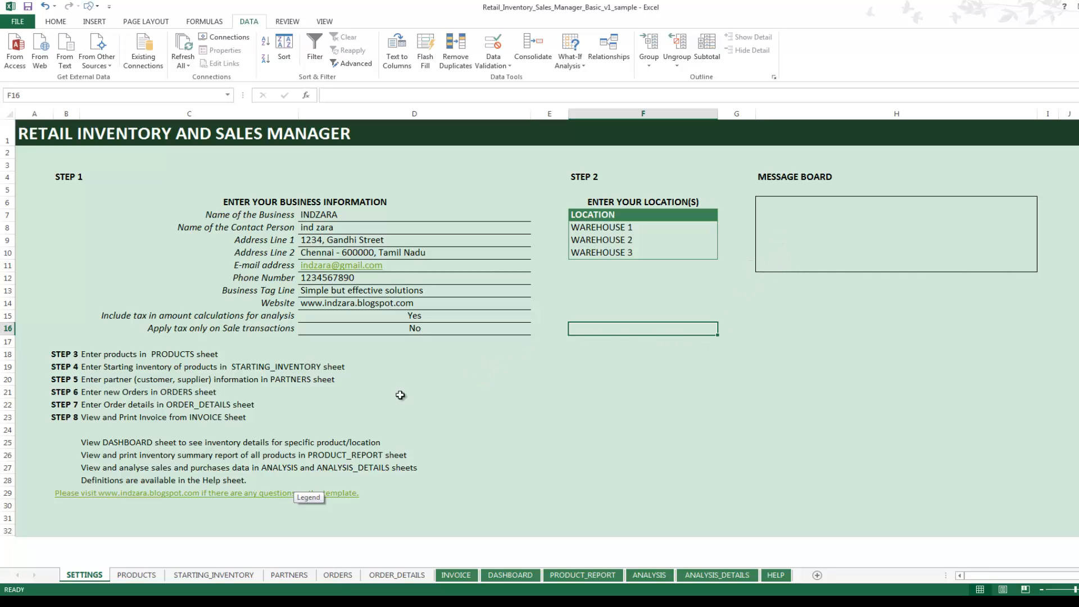
left_click(90, 601)
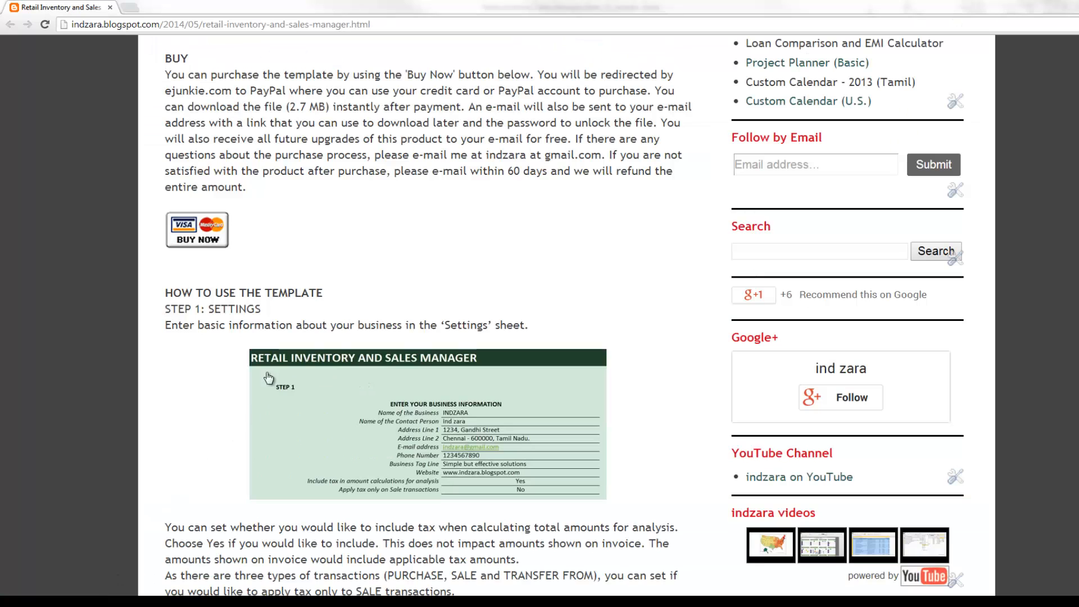
scroll(302, 237, "up", 12)
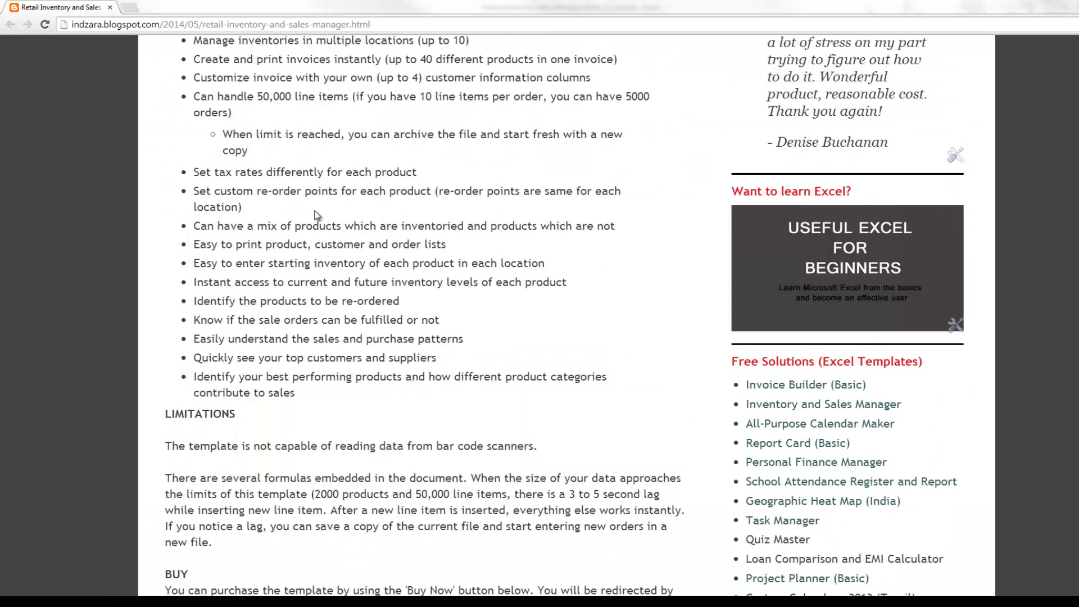
scroll(316, 211, "up", 12)
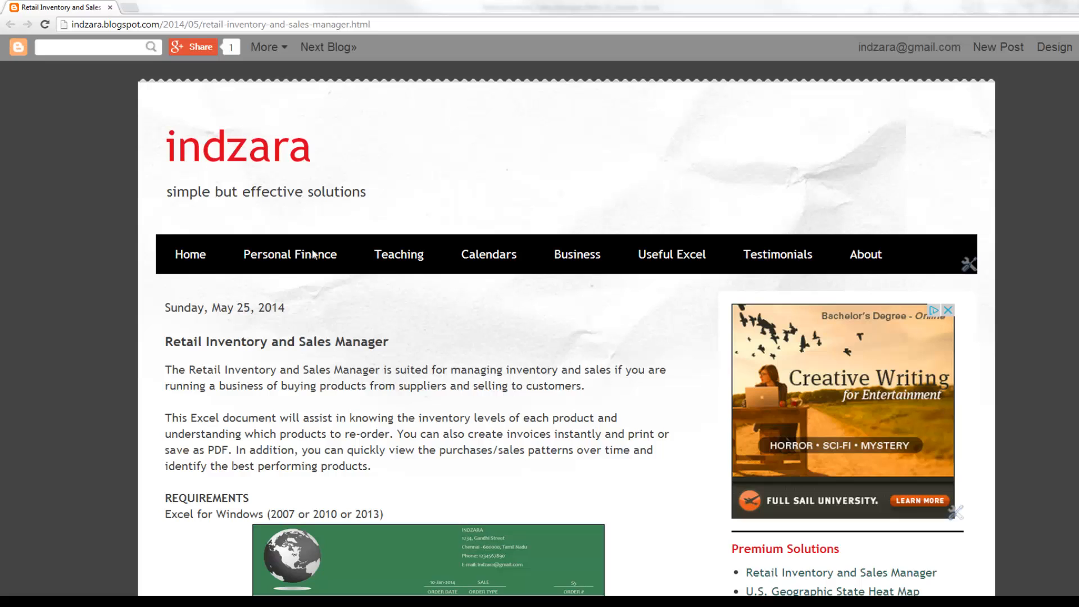
scroll(314, 254, "down", 5)
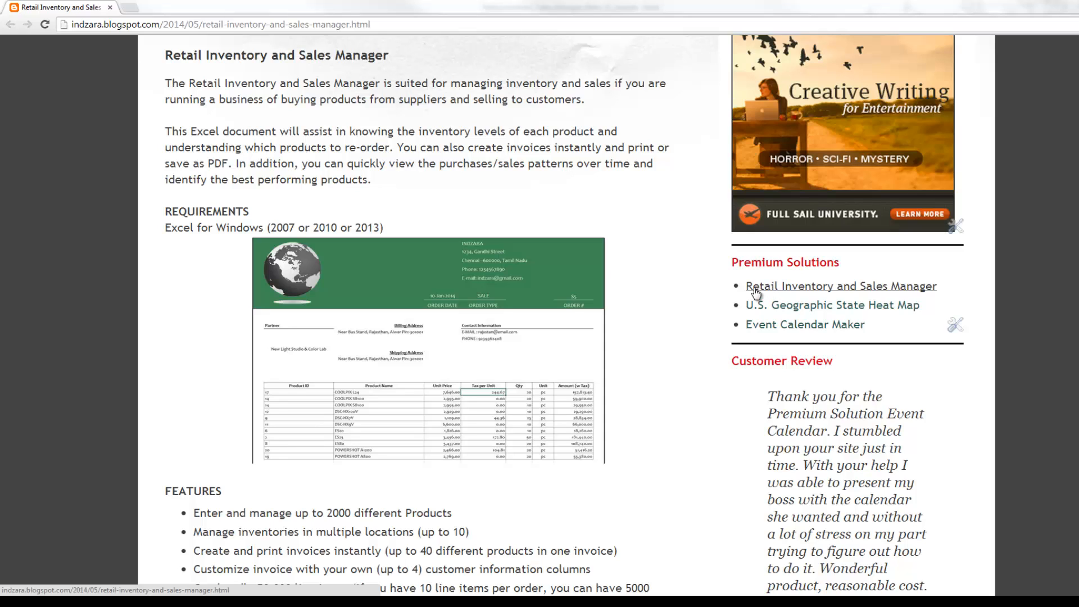
Highlight the product page's web address, deselect it and return to the page header
left_click(304, 26)
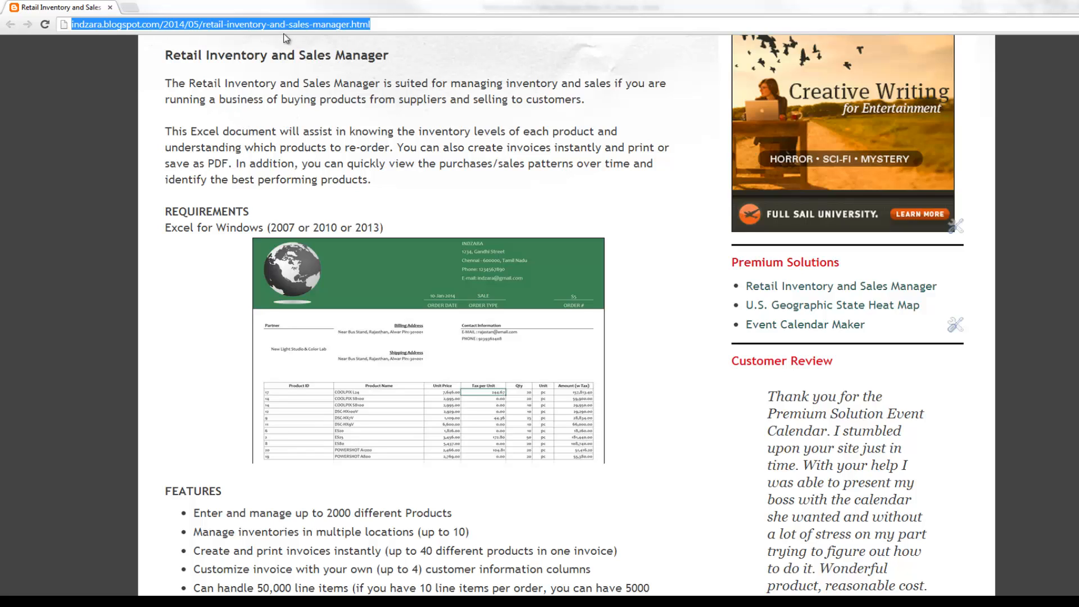
left_click(318, 149)
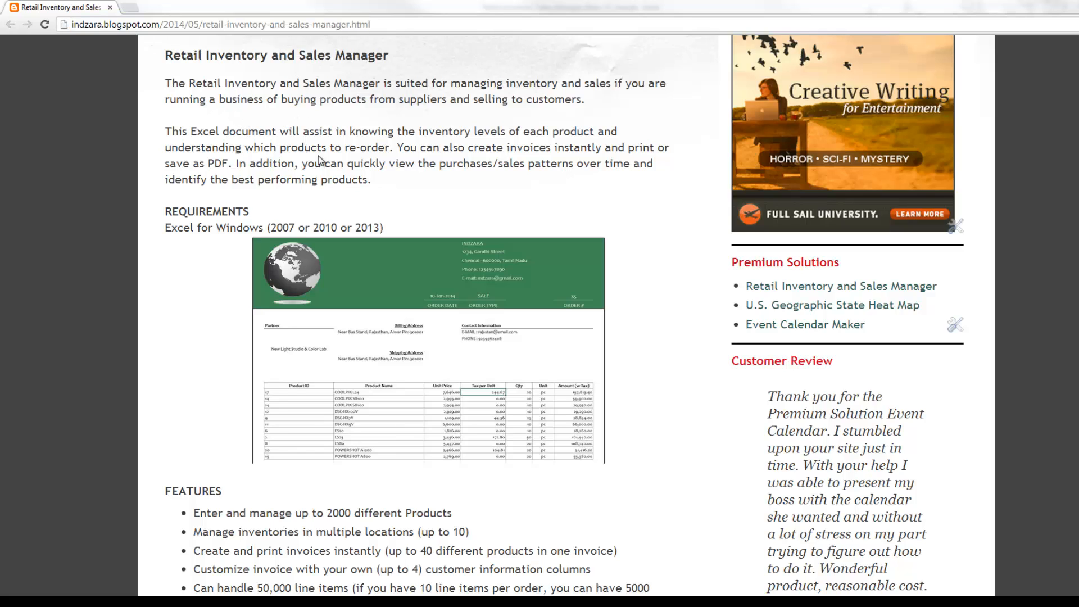
scroll(318, 156, "up", 3)
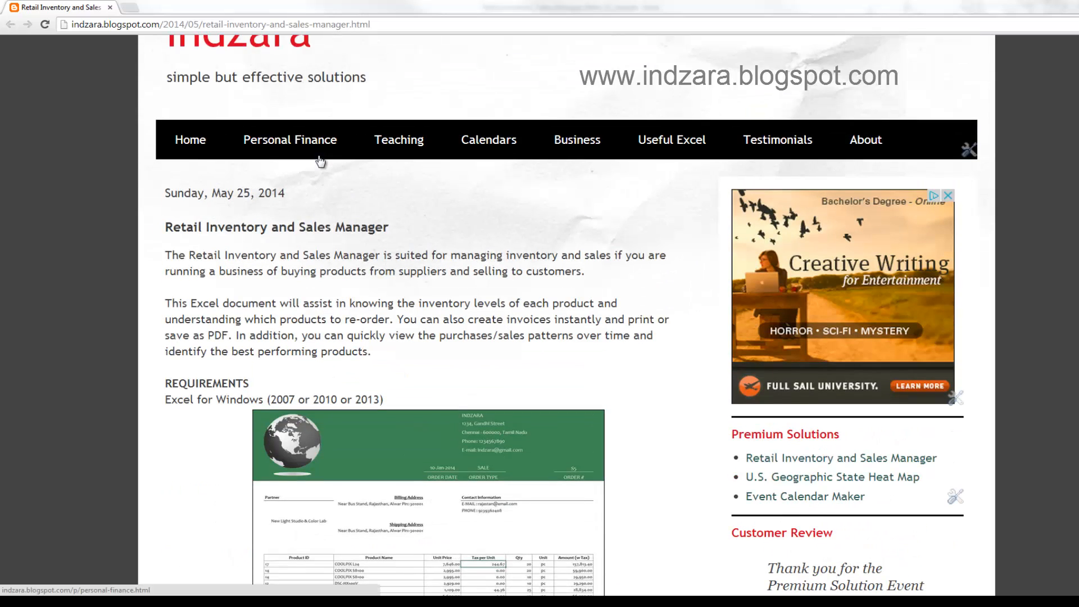
scroll(319, 160, "up", 1)
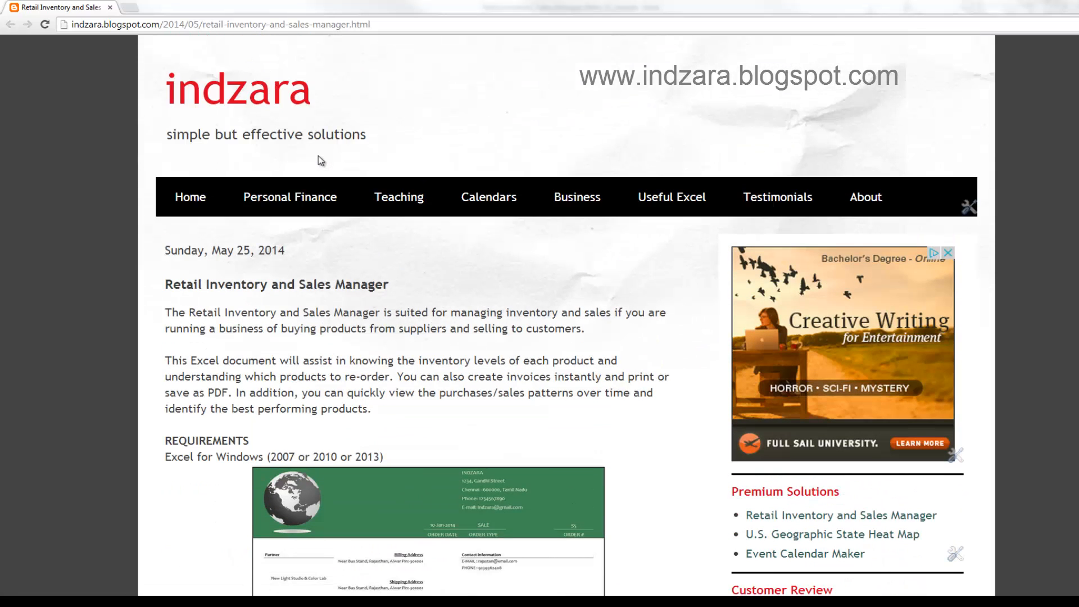